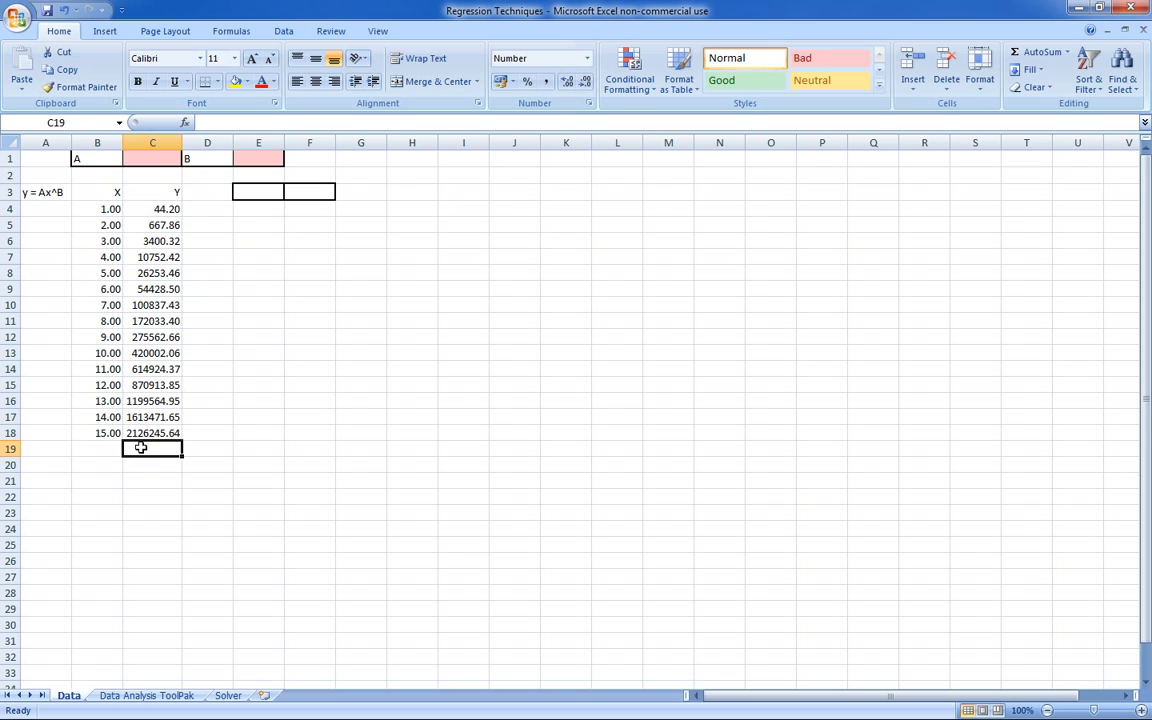
- Insert a markers-only scatter chart of the X and Y data in B3:C18
click(105, 190)
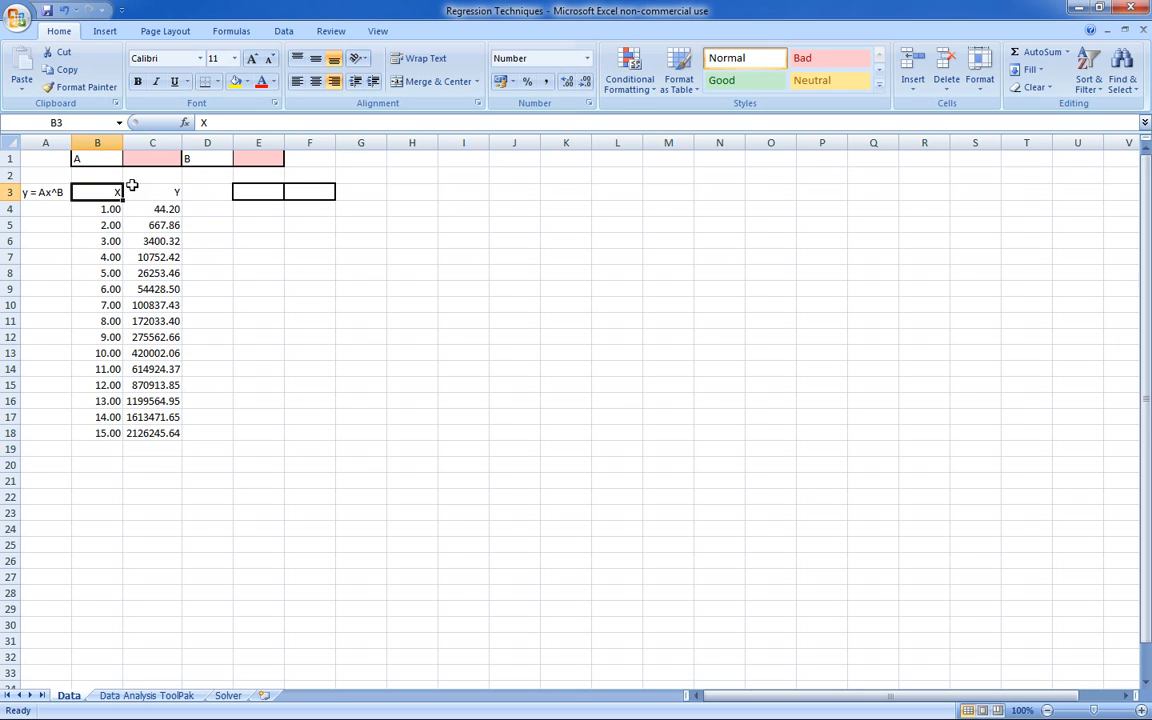
click(131, 186)
drag(93, 190, 154, 432)
click(105, 31)
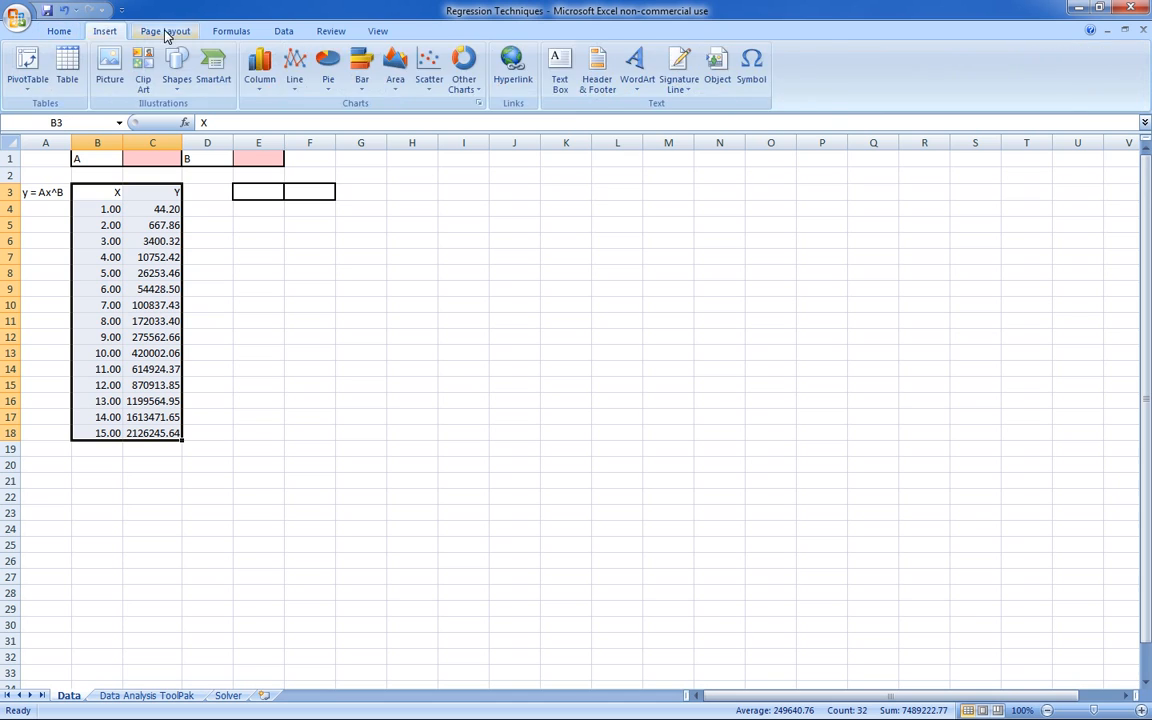
click(168, 35)
click(105, 31)
click(429, 68)
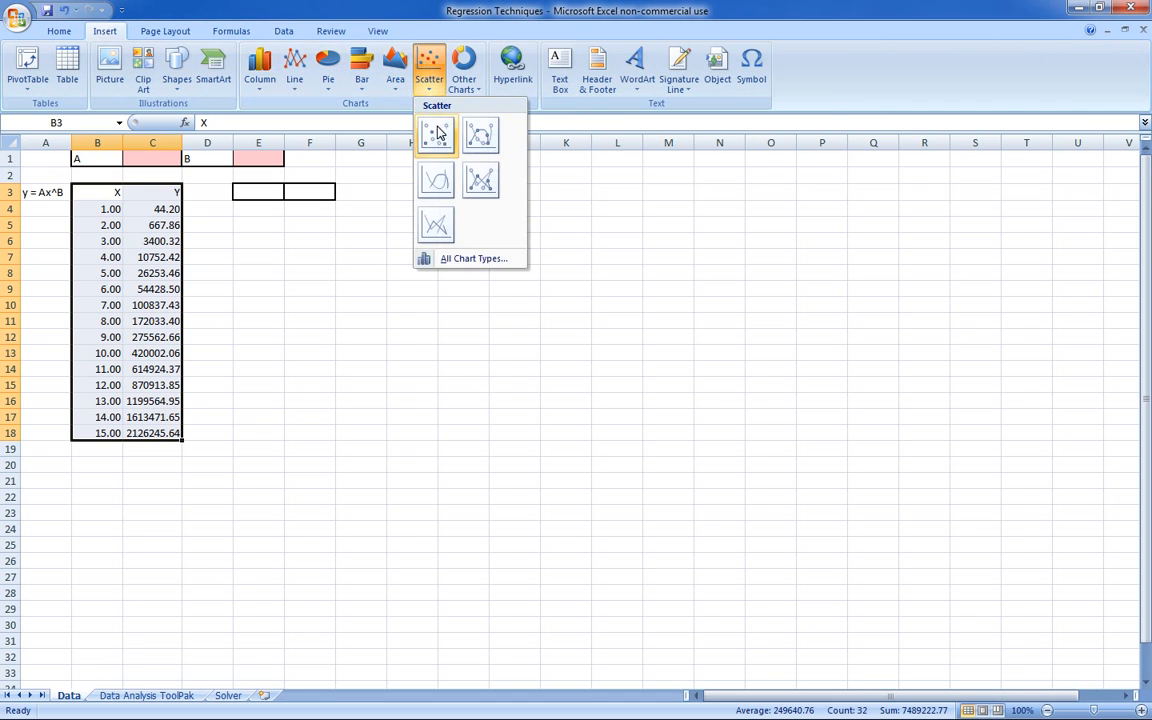
click(437, 133)
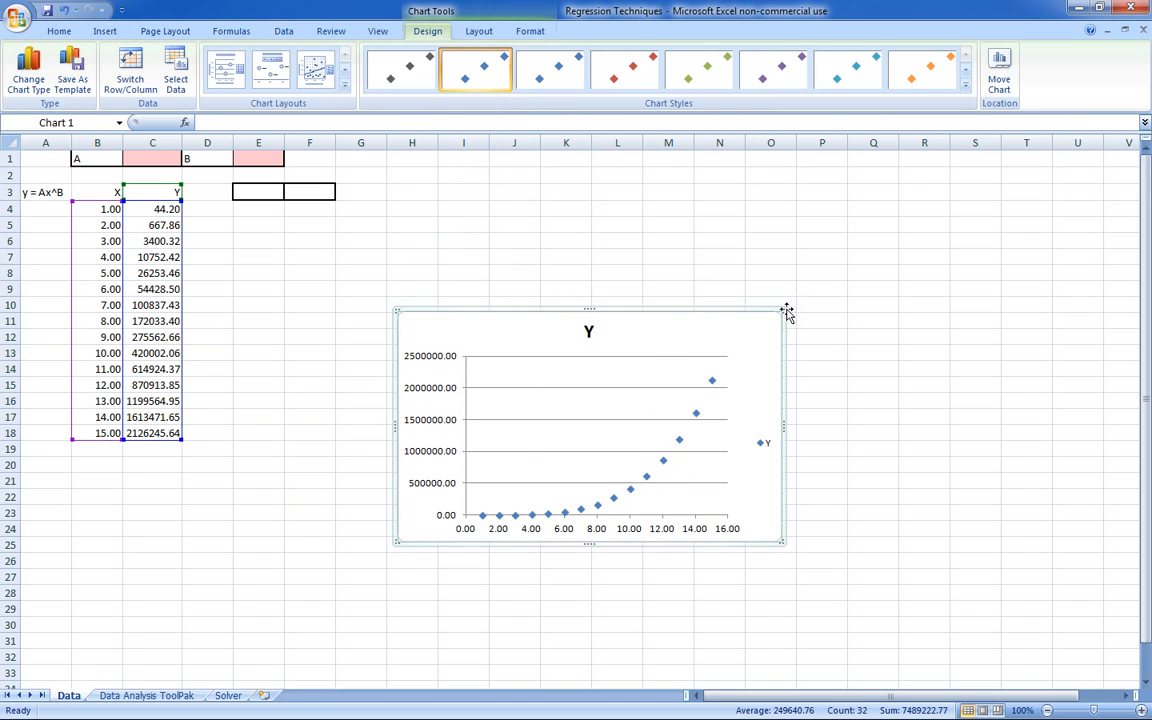
- Enlarge the Y scatter chart up to about row 1 and column R, and delete its legend
drag(785, 311, 946, 163)
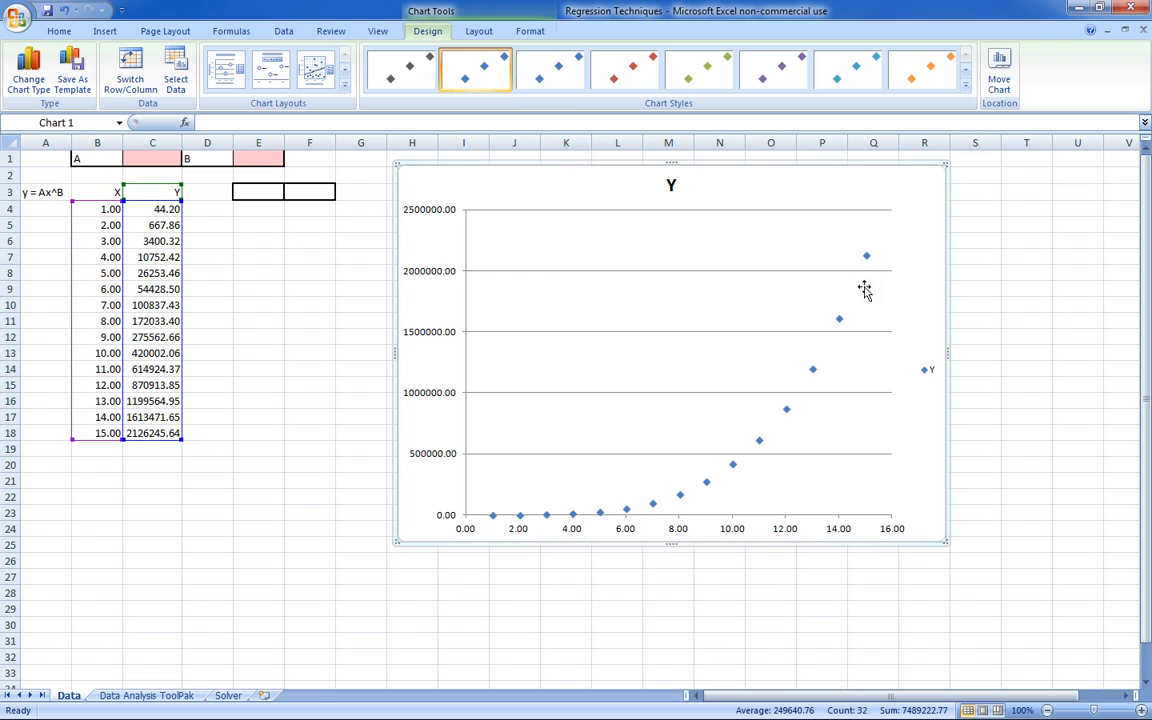
click(929, 371)
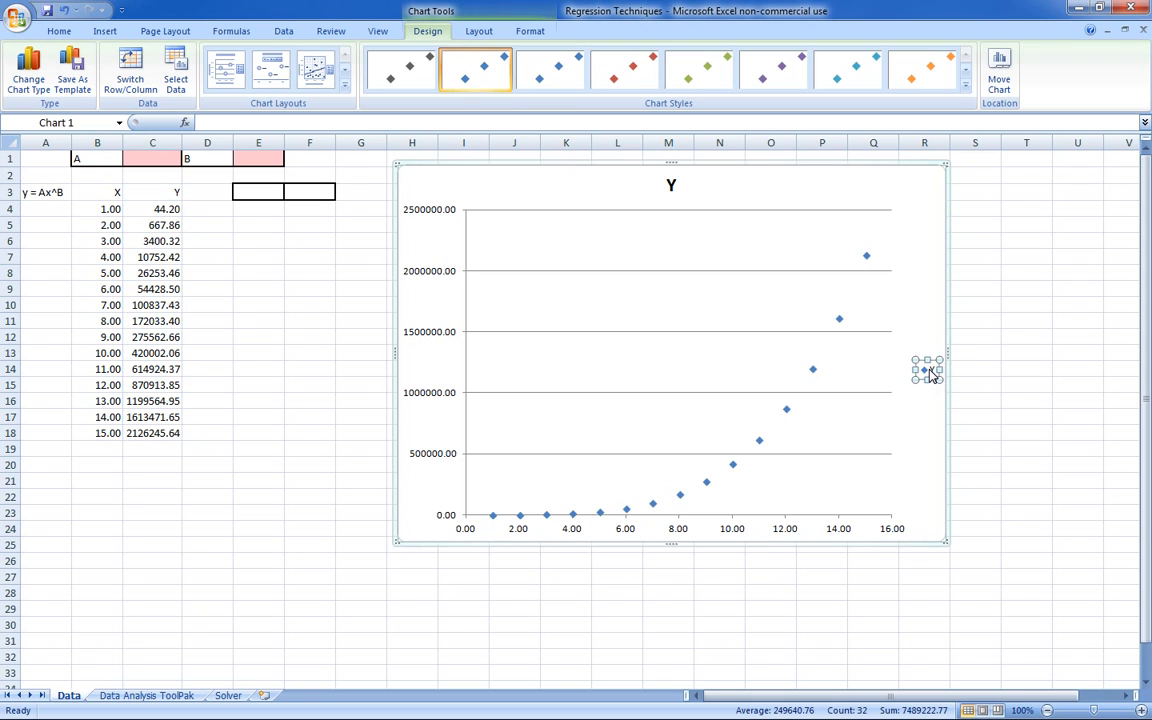
key(Delete)
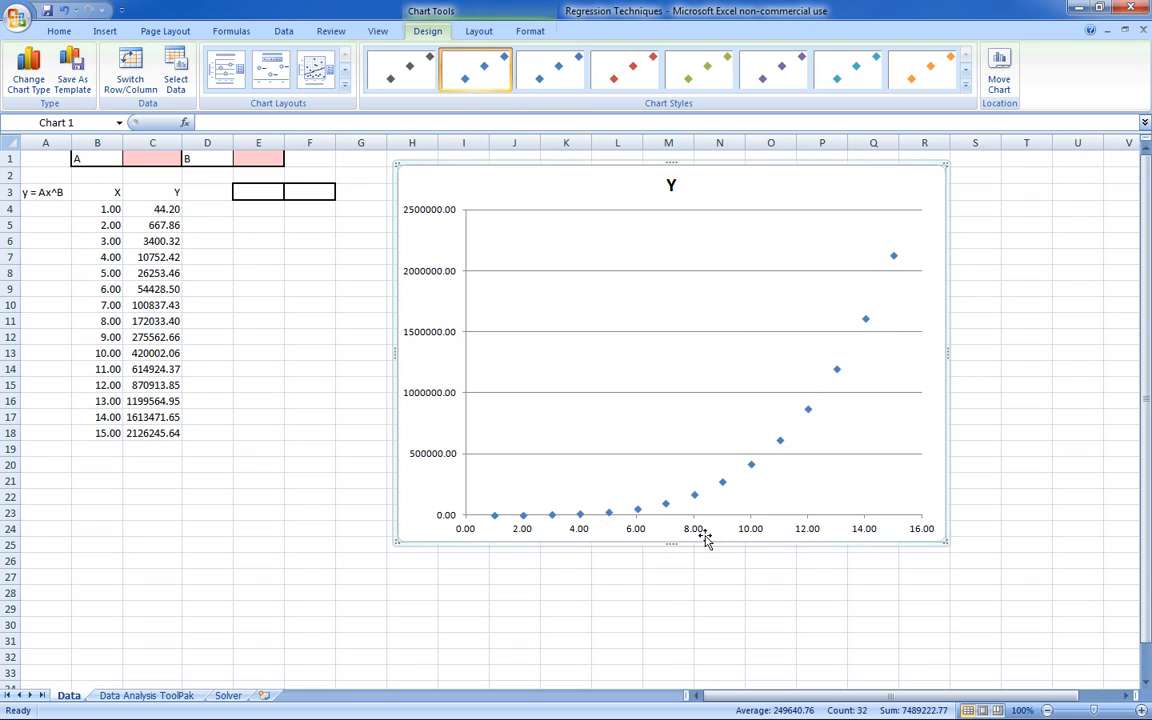
- Enter the column headers ln(x) in E3 and ln(y) in F3
click(265, 191)
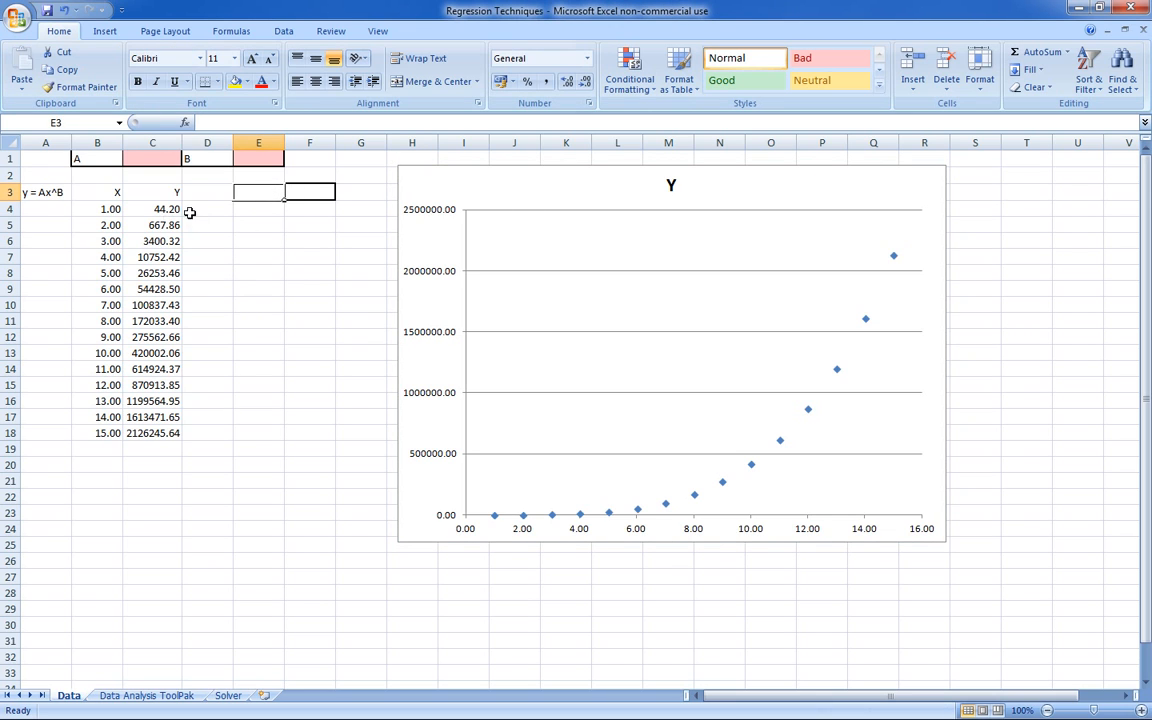
text(ln)
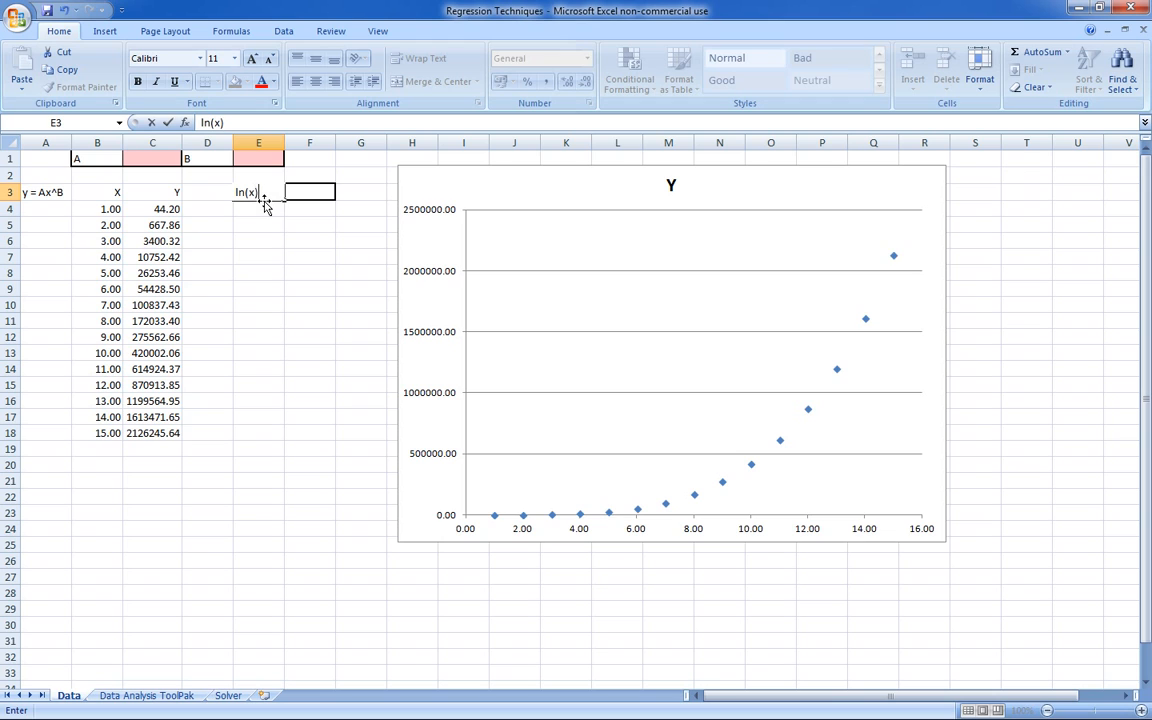
text((x))
key(Tab)
text(ln()
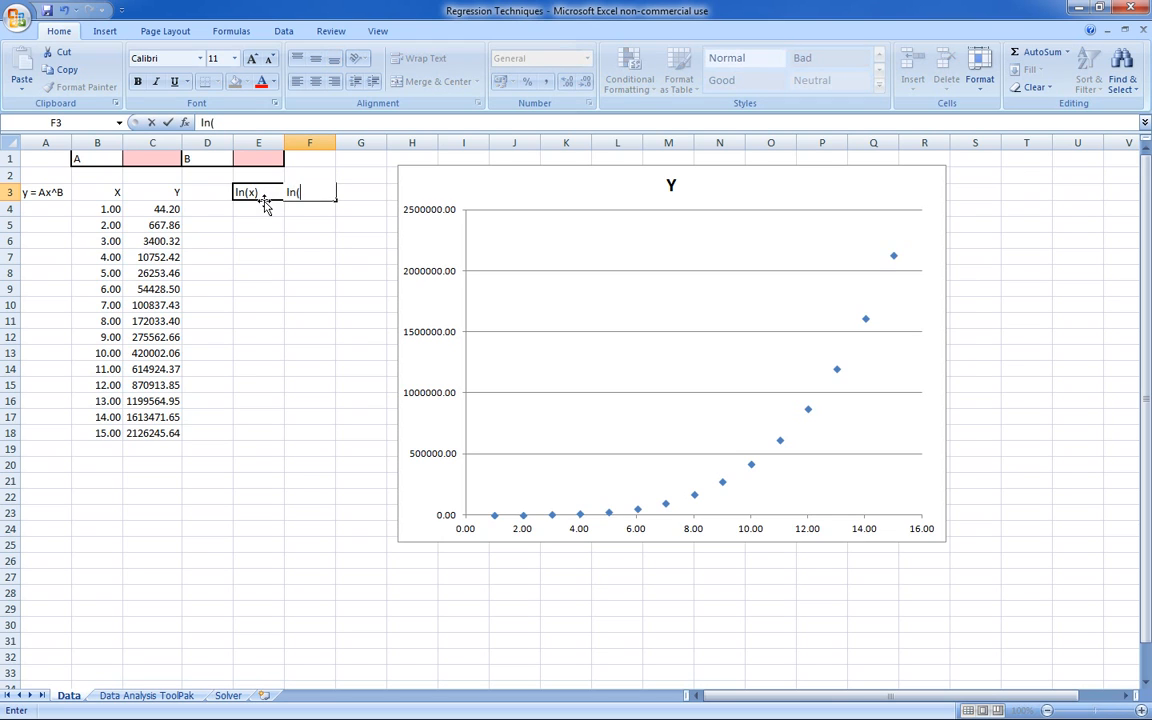
key(Return)
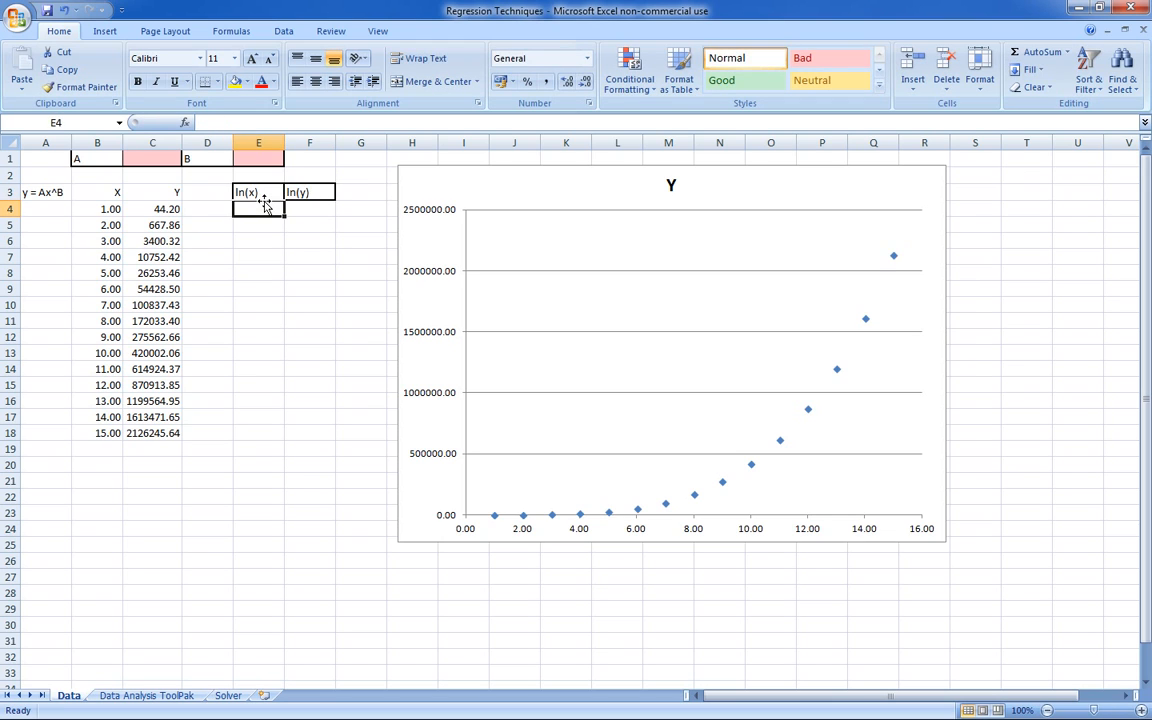
- Enter the natural-log formula =LN(B4) in E4 and fill it across and down through F18
text(=LN)
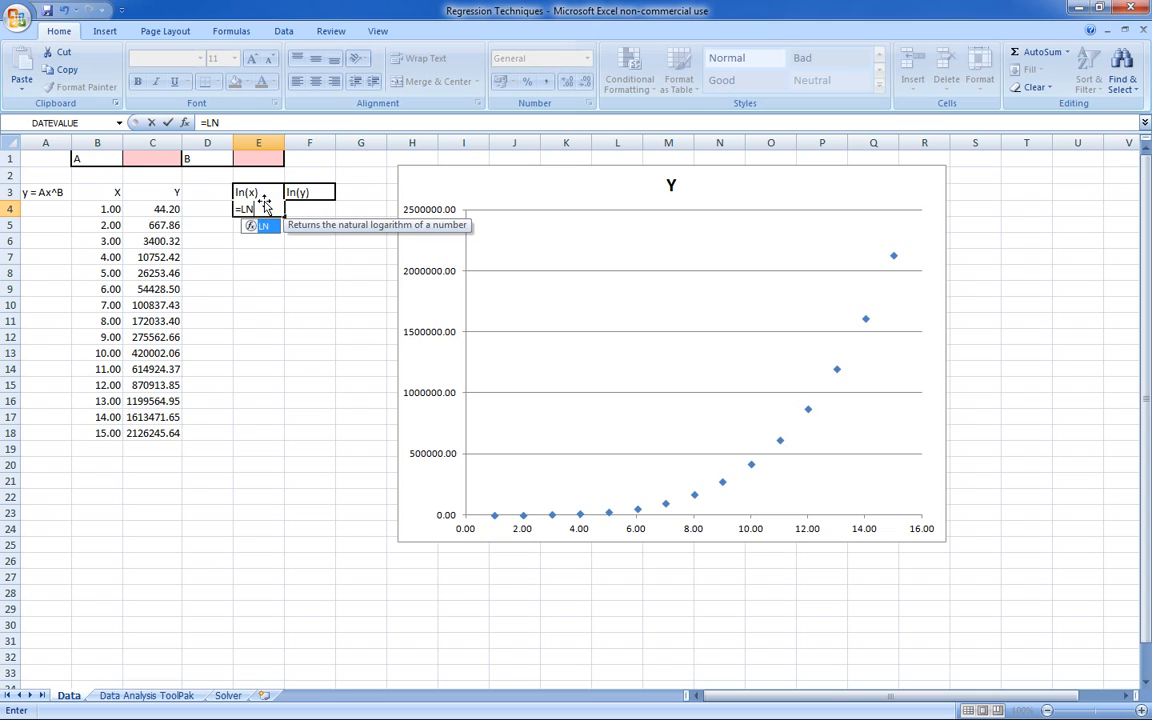
text(()
click(110, 207)
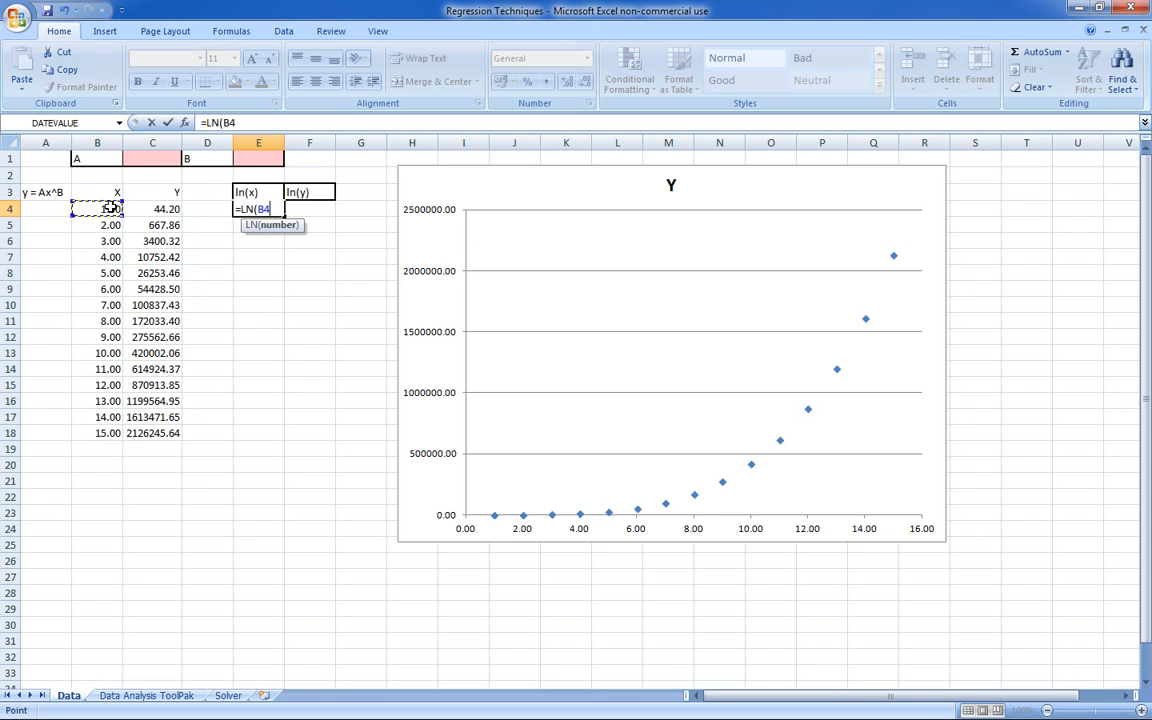
key(Return)
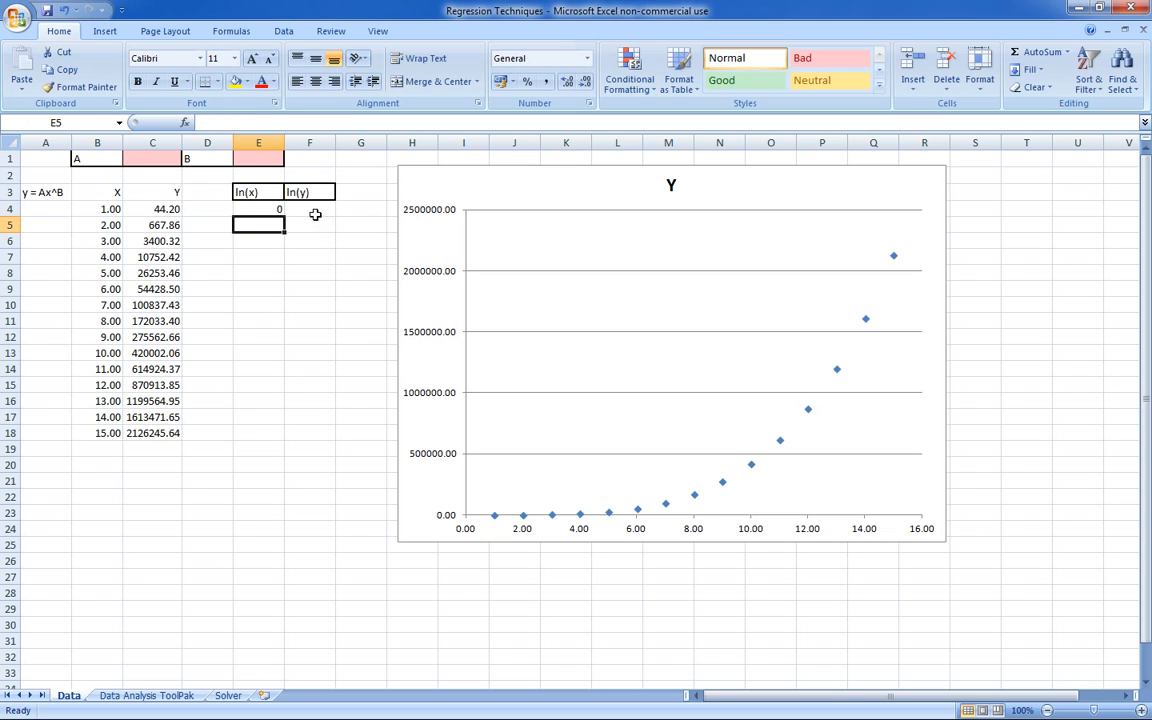
click(281, 211)
drag(285, 214, 324, 438)
click(309, 496)
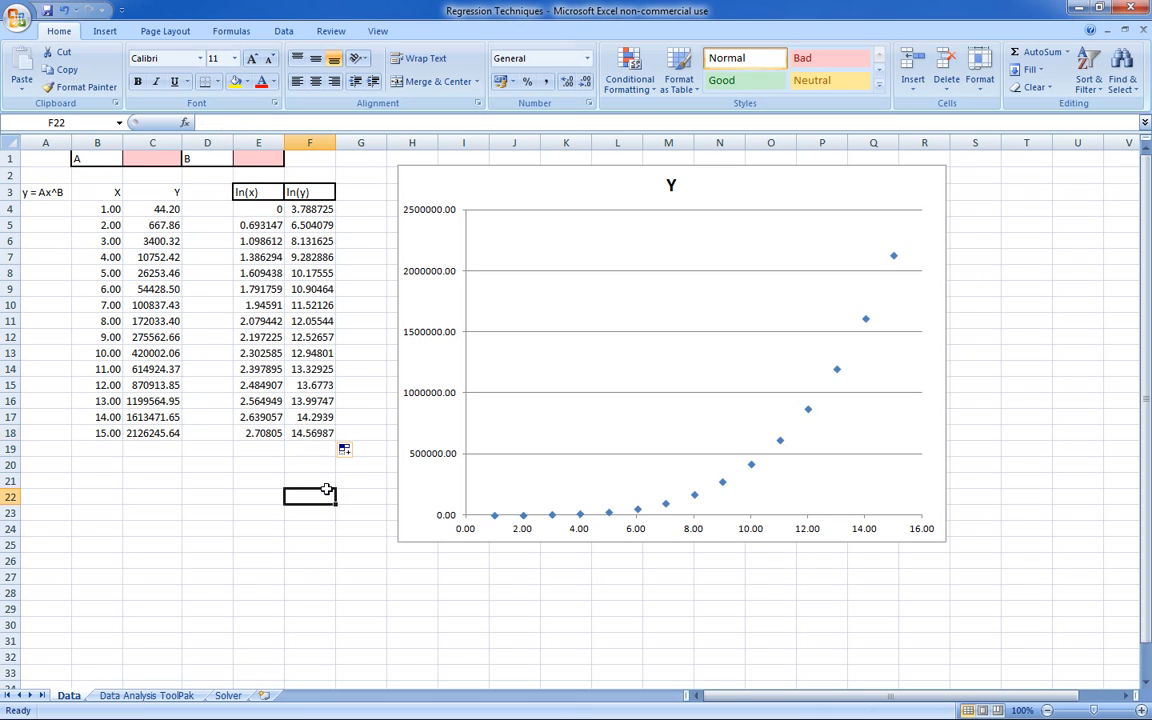
- Write the linearized equation ln(y) = B*ln(x) + ln(A) across cells A20 to E20, one term or sign per cell
drag(250, 192, 306, 430)
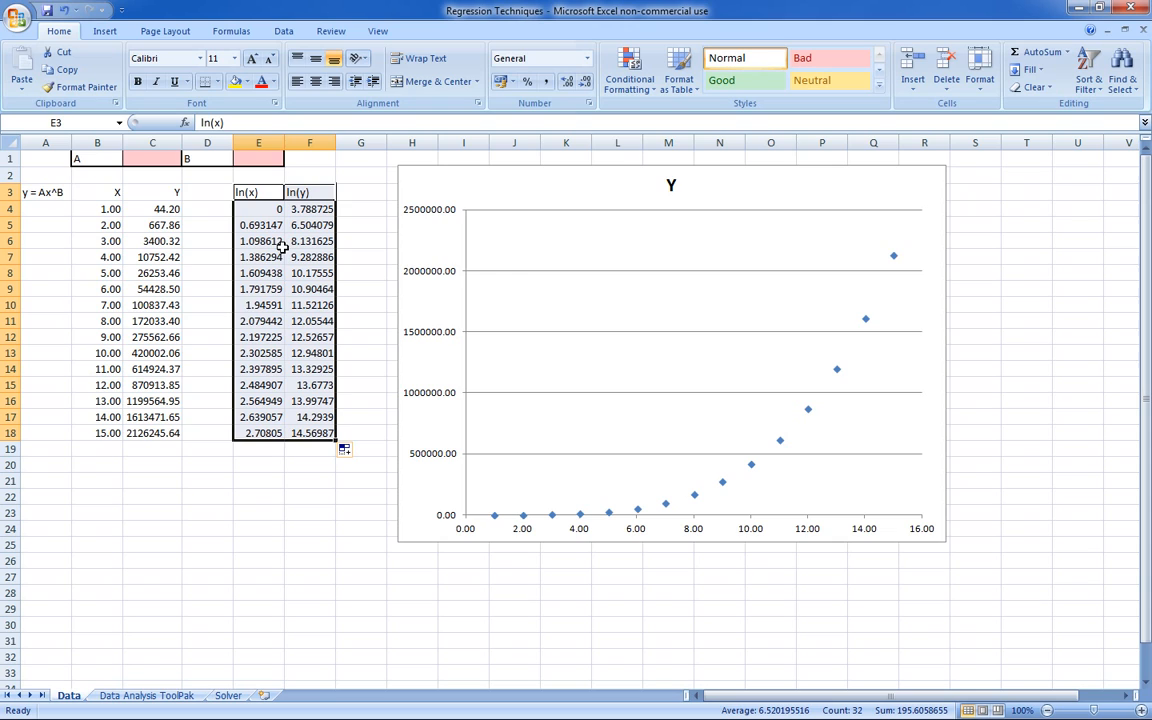
click(57, 467)
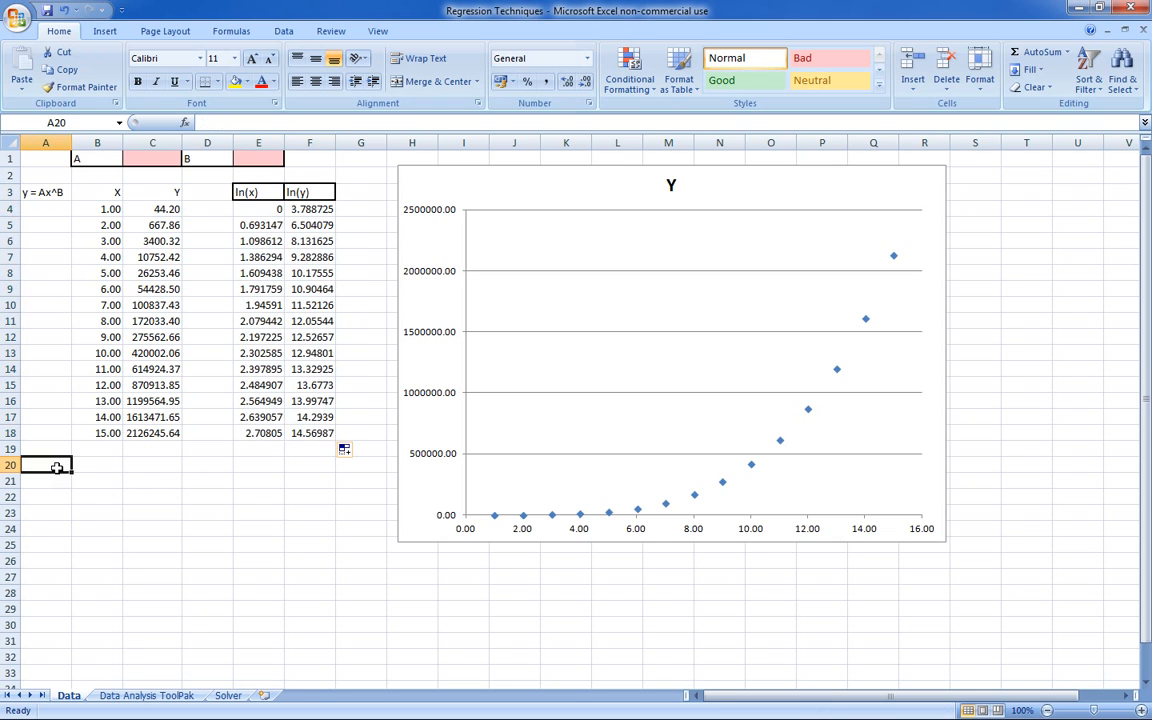
text(ln(y)
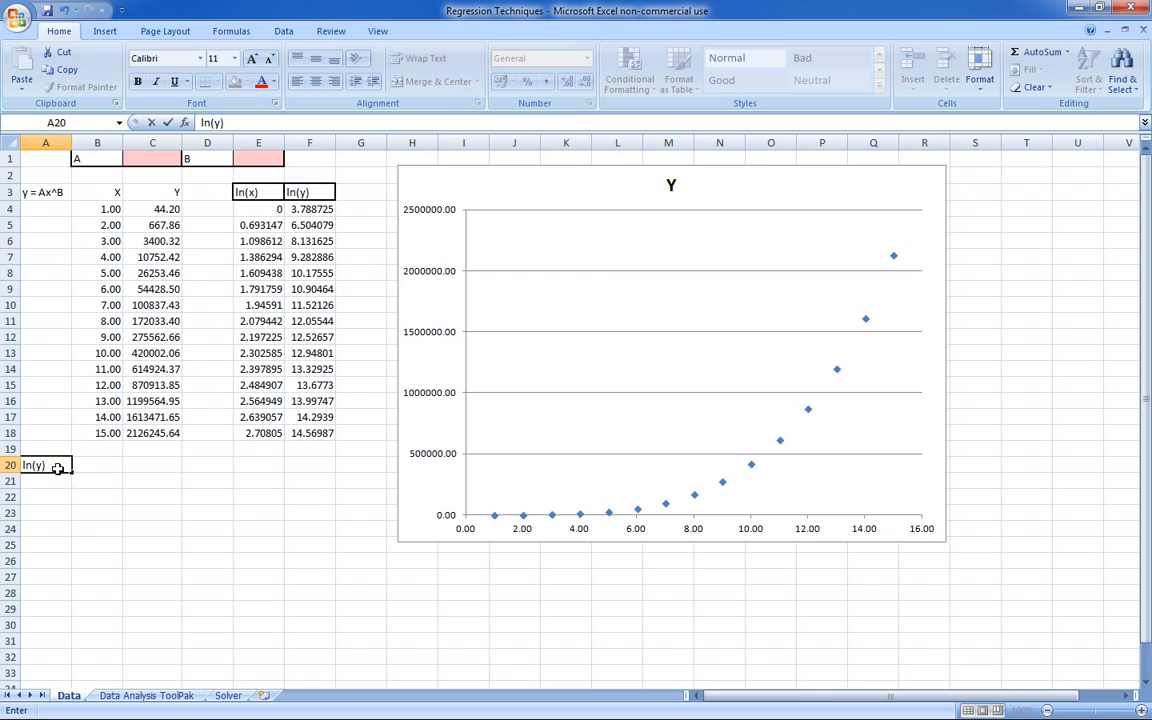
key(Tab)
text(=)
key(Tab)
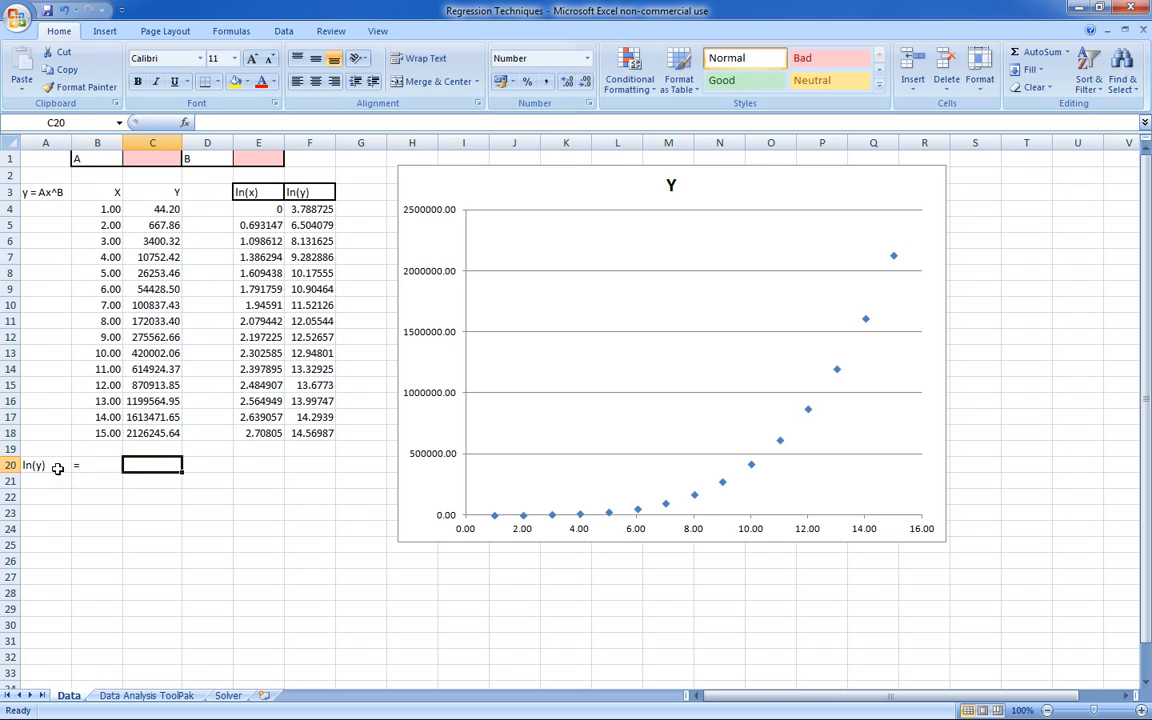
text(B*ln(x)
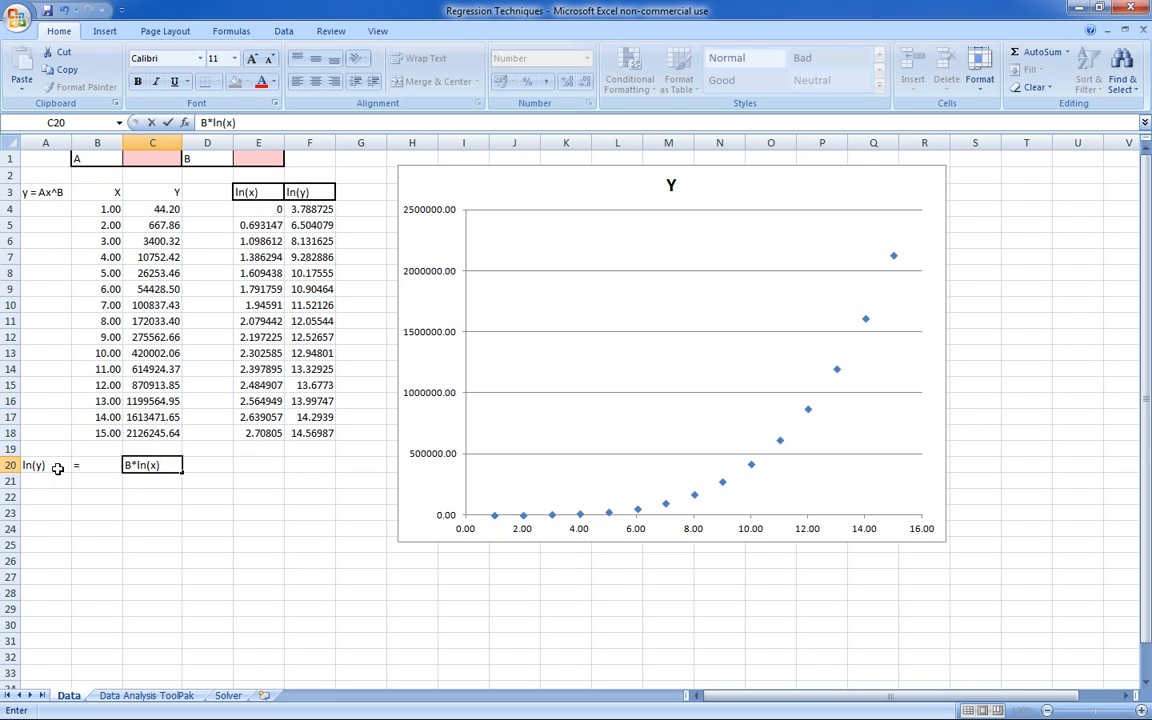
key(Tab)
text(+)
key(Tab)
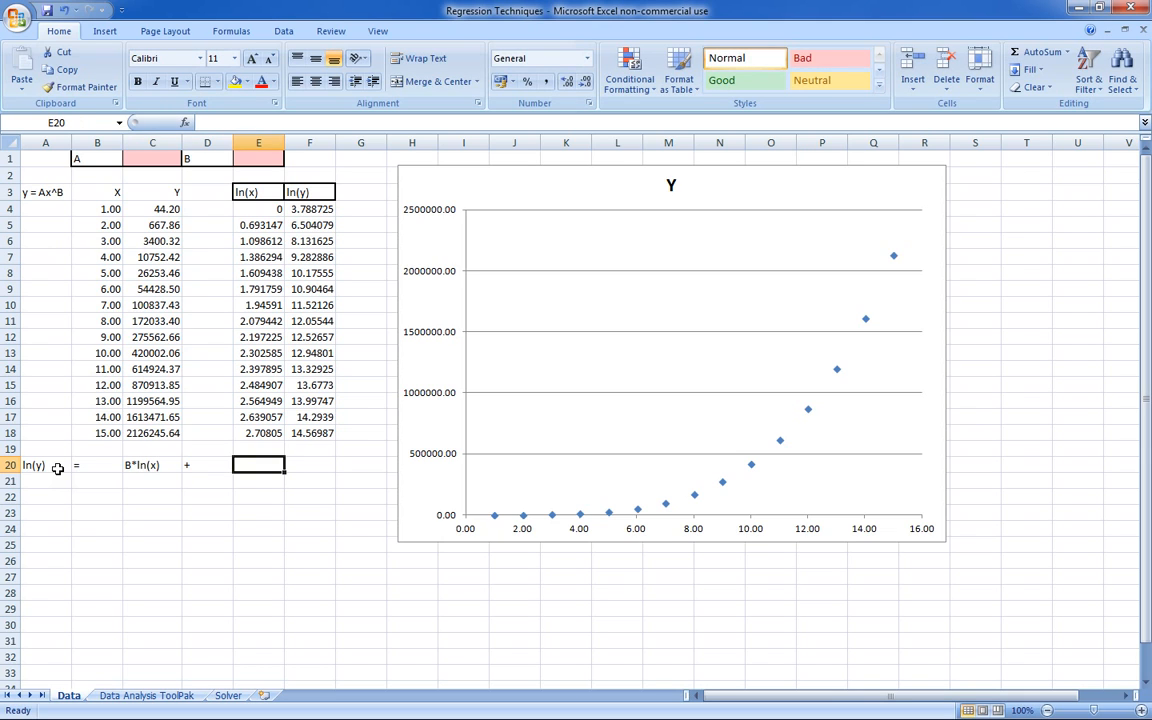
text(A)
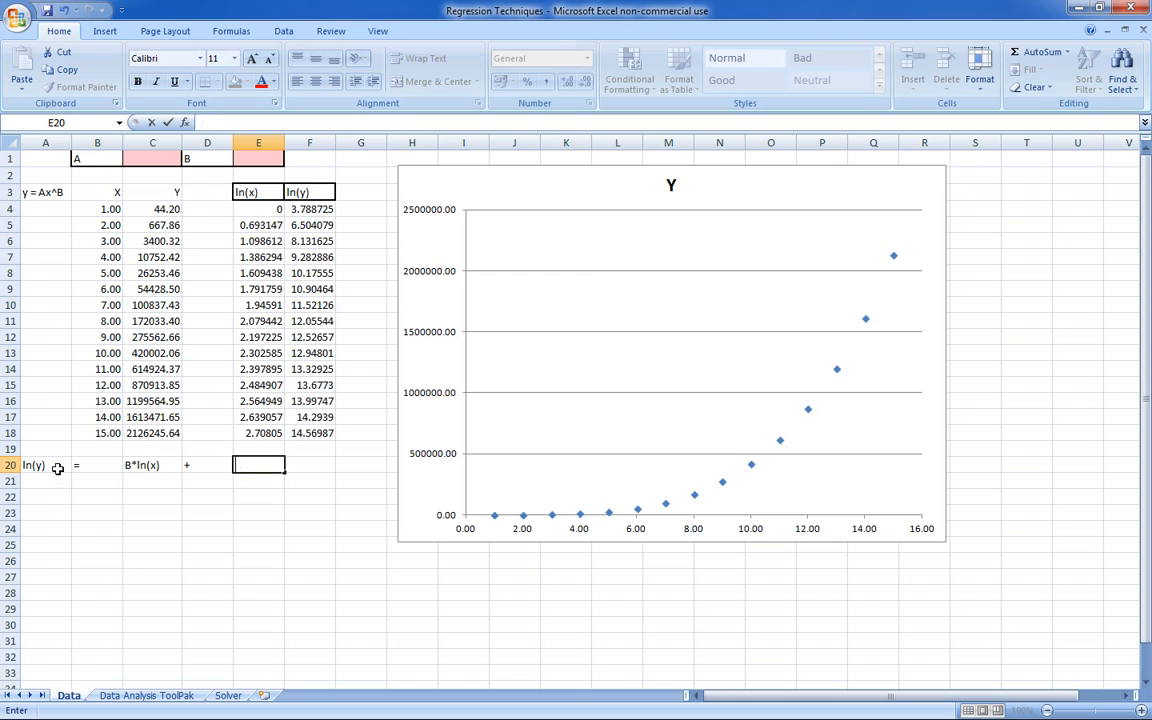
text(ln(A)
key(Return)
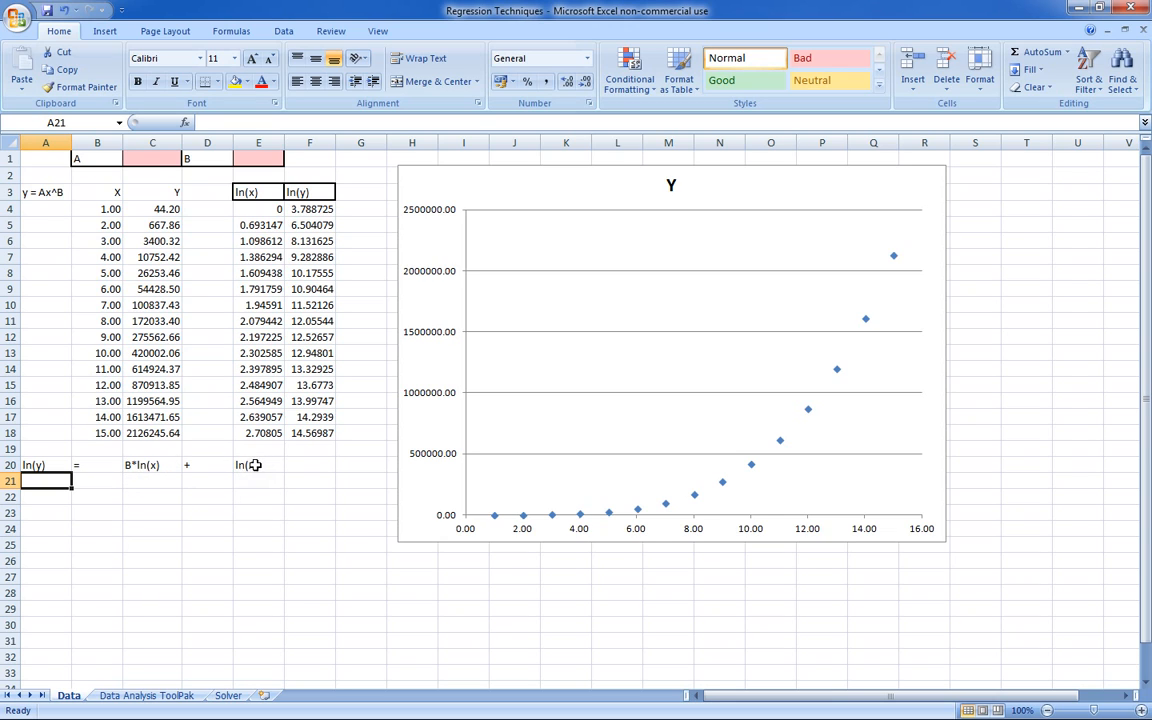
- Insert a markers-only scatter chart of the ln(x) and ln(y) data in E3:F18 and enlarge it over the Y chart
drag(248, 192, 298, 433)
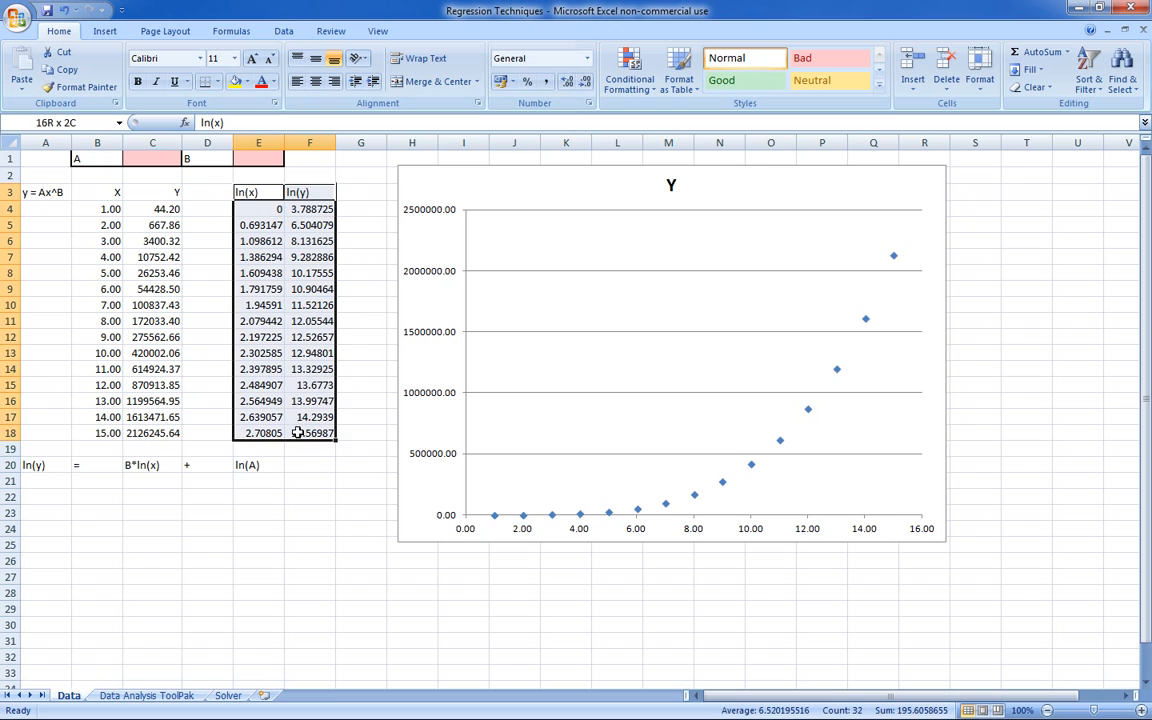
click(106, 31)
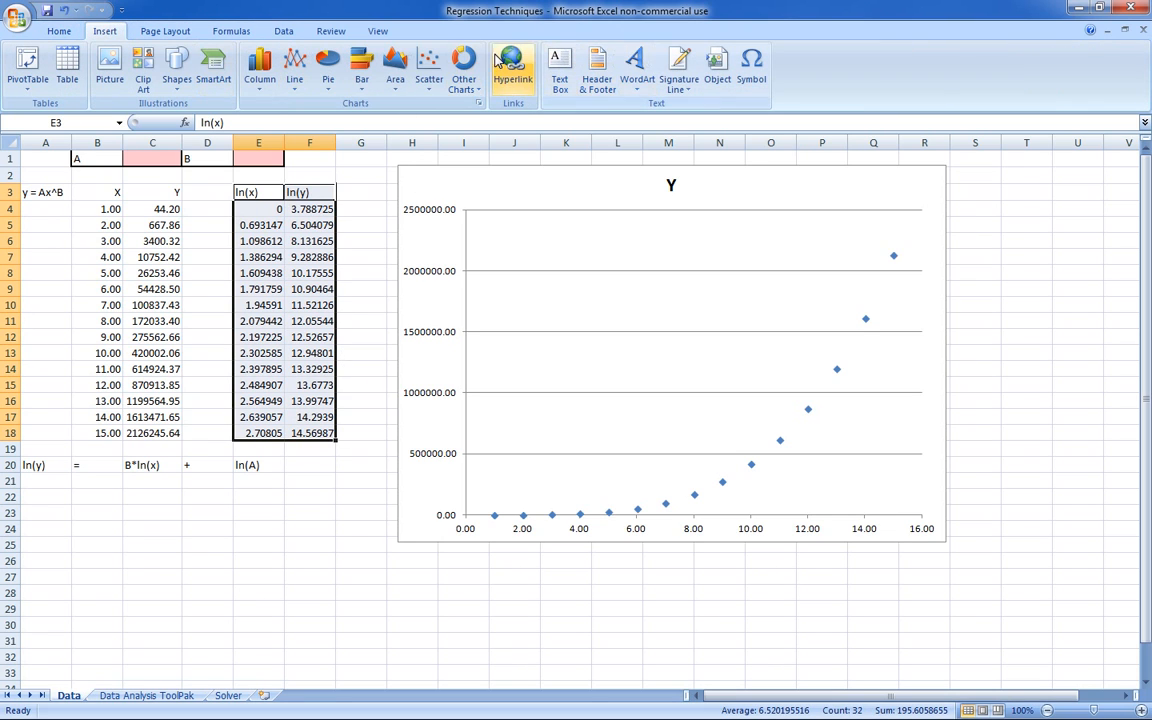
click(429, 62)
click(437, 132)
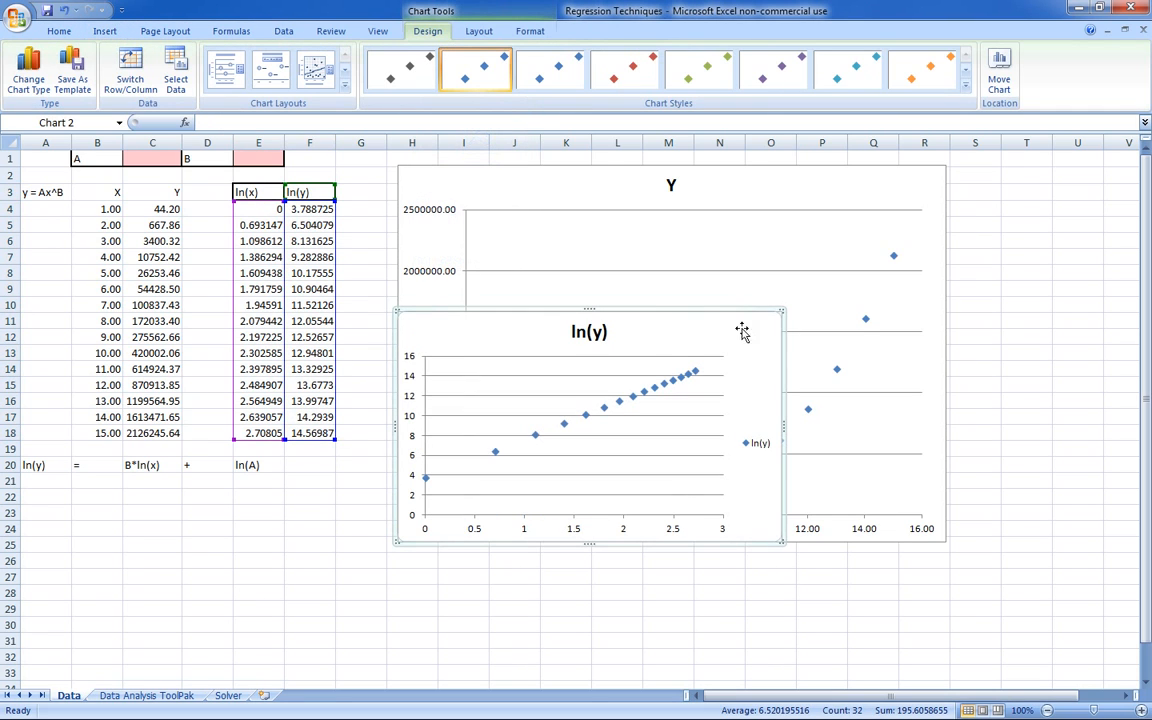
drag(782, 311, 993, 157)
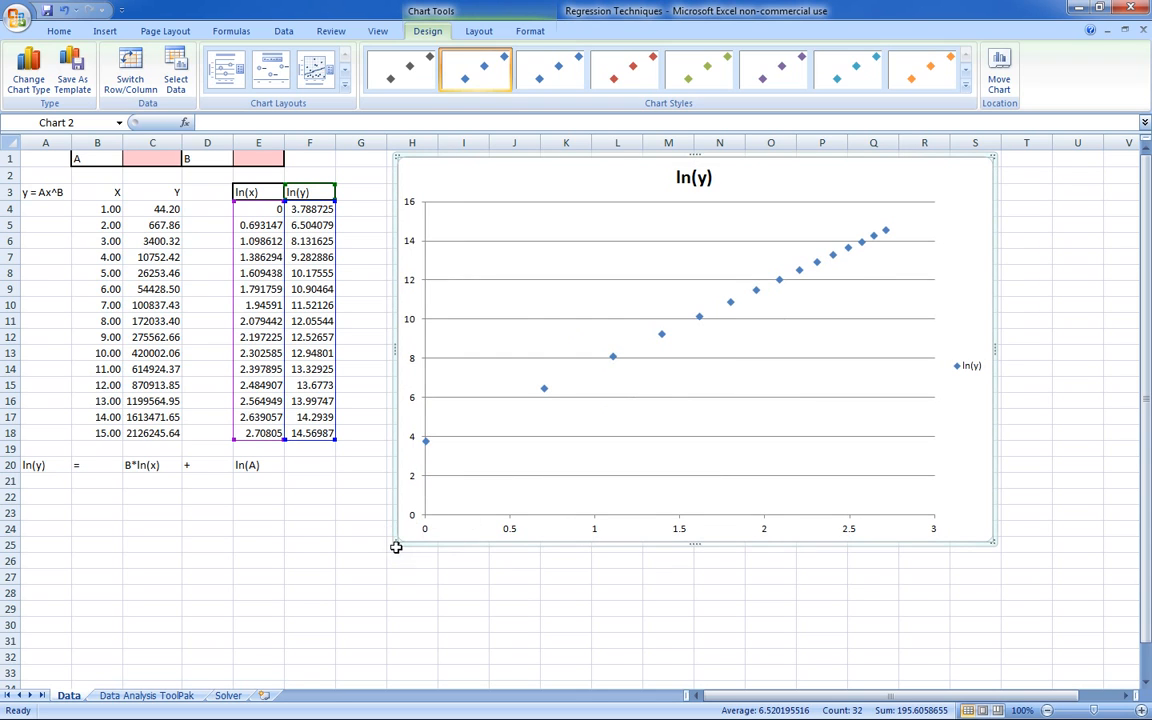
drag(396, 543, 374, 573)
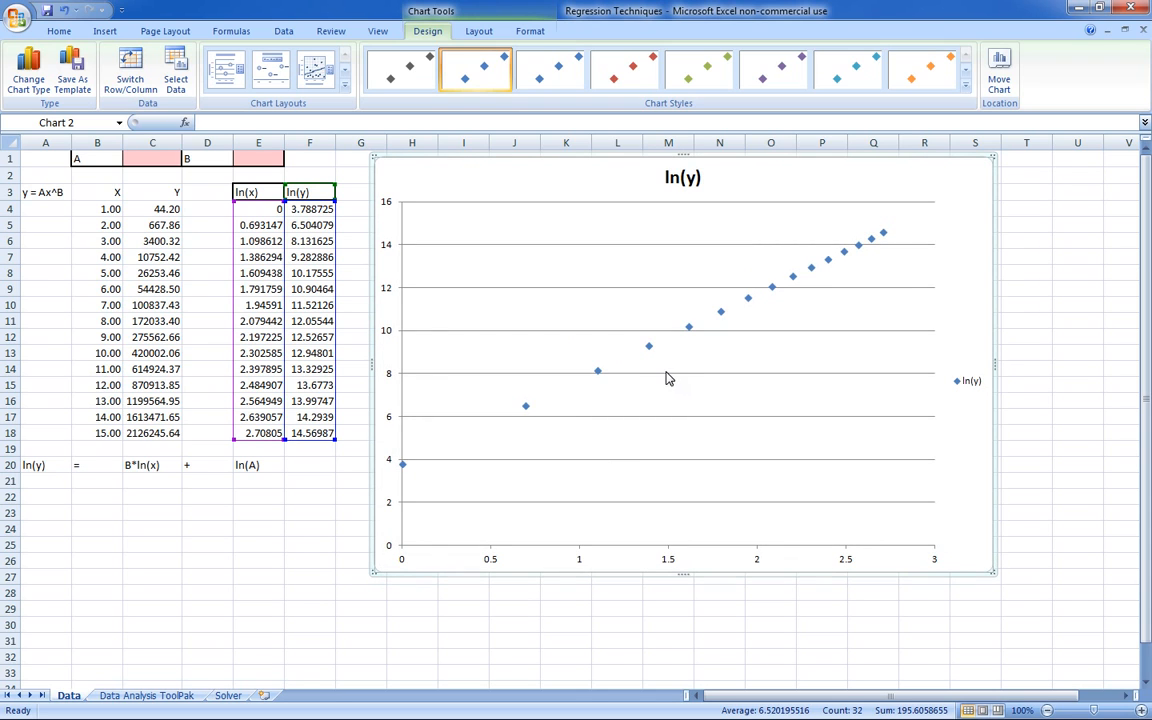
- Add a linear trendline with its equation displayed to the ln(y) series, and move the equation label clear of the line
click(648, 347)
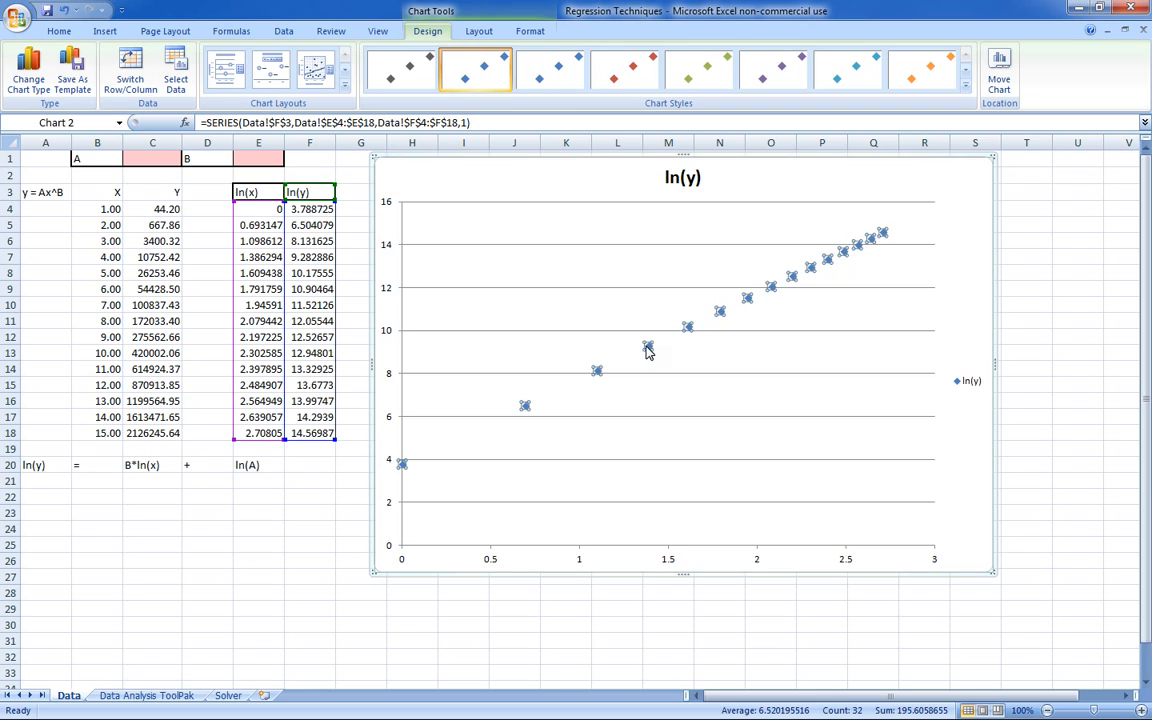
mouse_move(648, 347)
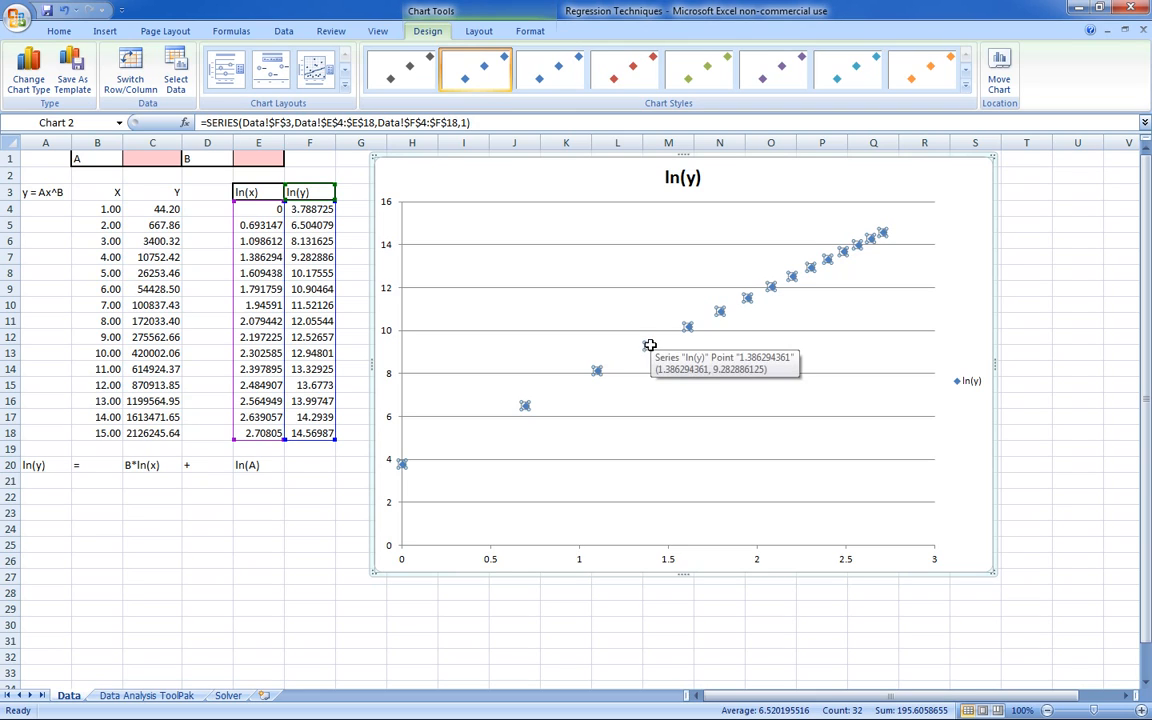
right_click(648, 347)
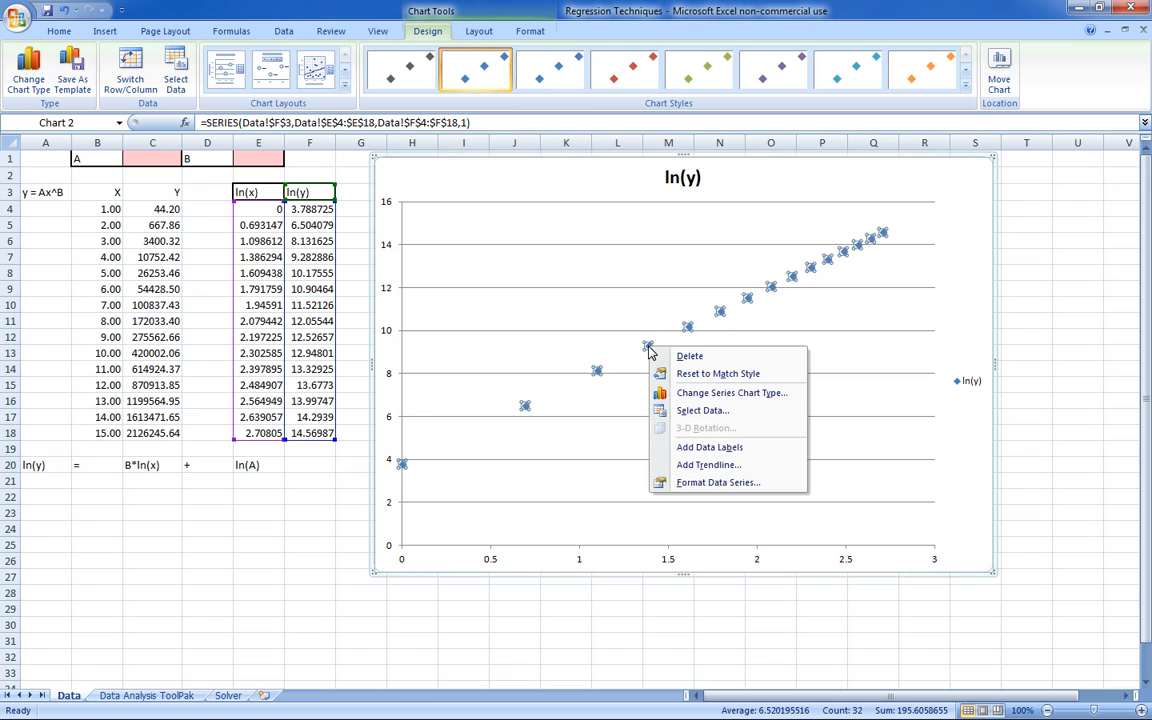
click(765, 470)
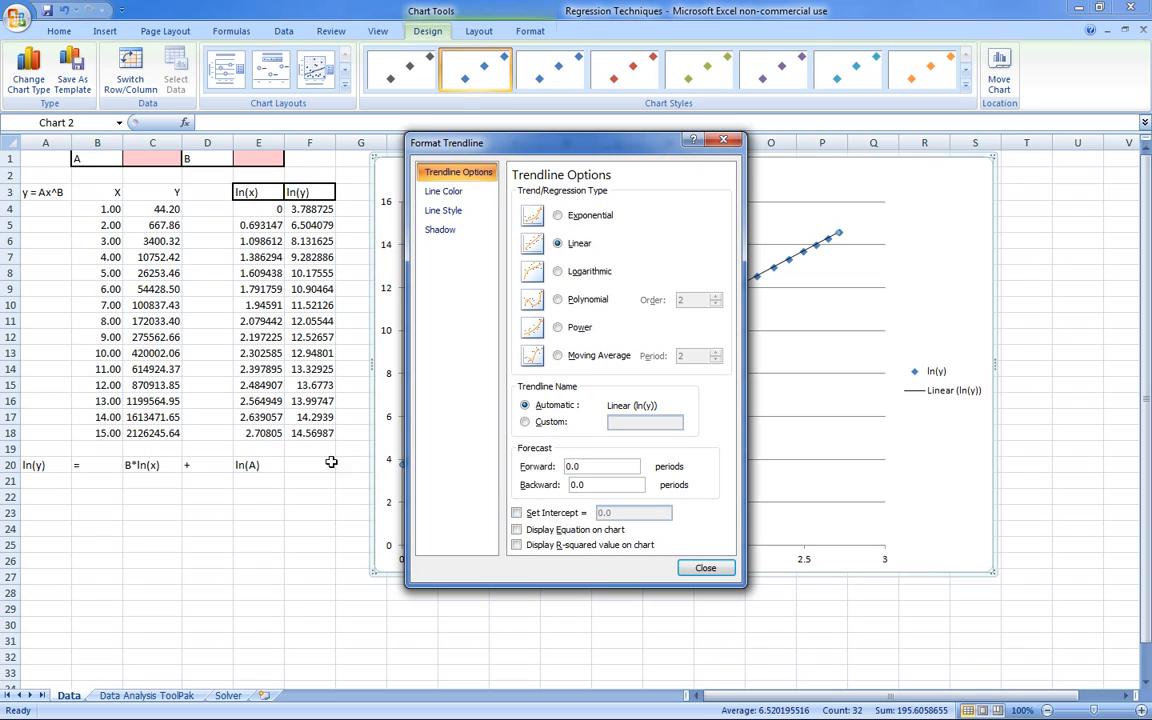
click(578, 532)
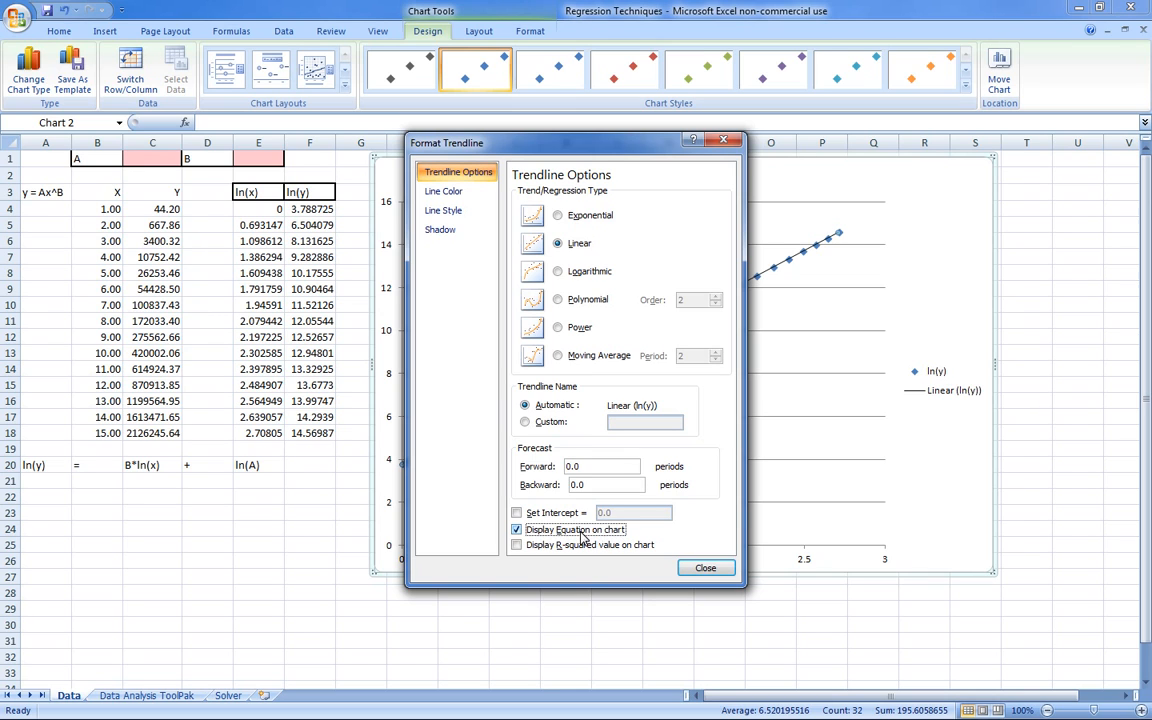
click(700, 568)
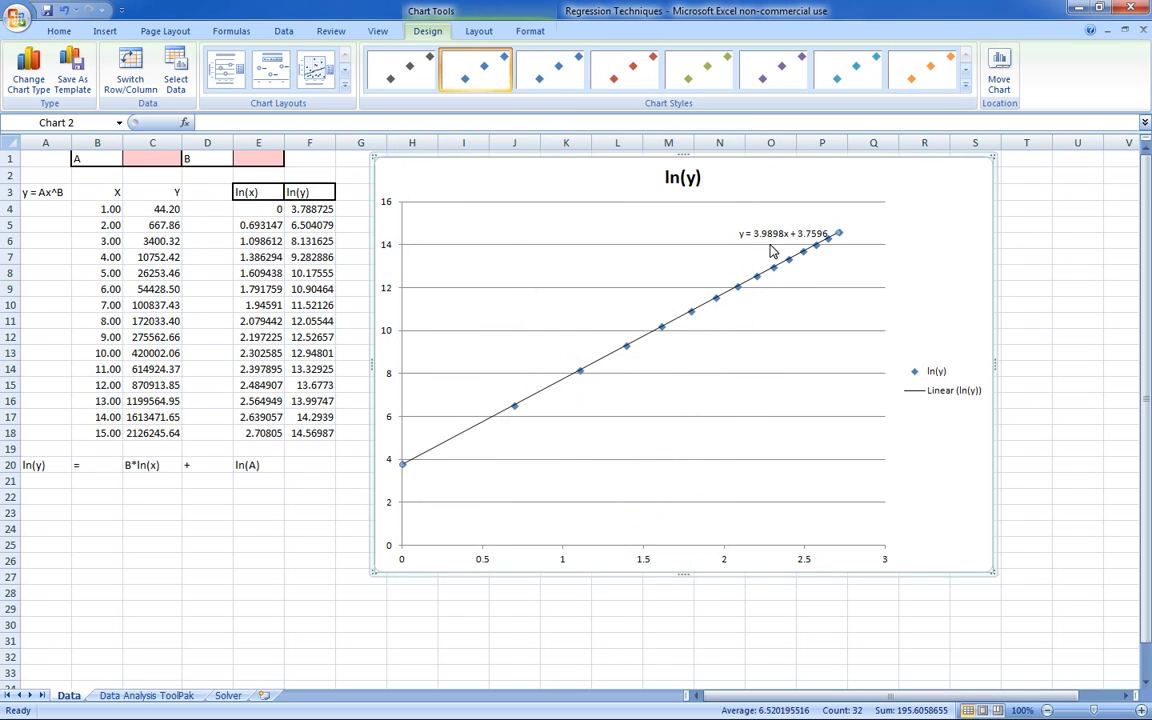
click(784, 230)
drag(784, 226, 716, 220)
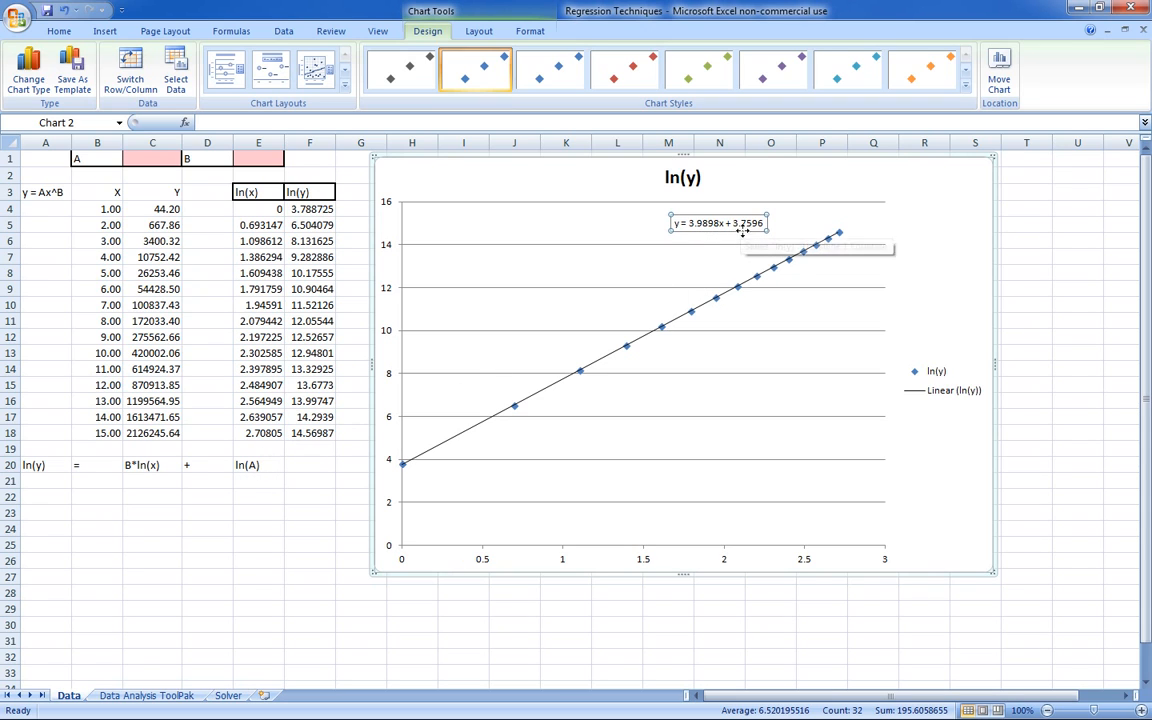
- Enter 3.99, the trendline slope rounded to two decimals, as coefficient B in cell E1
click(162, 496)
click(255, 497)
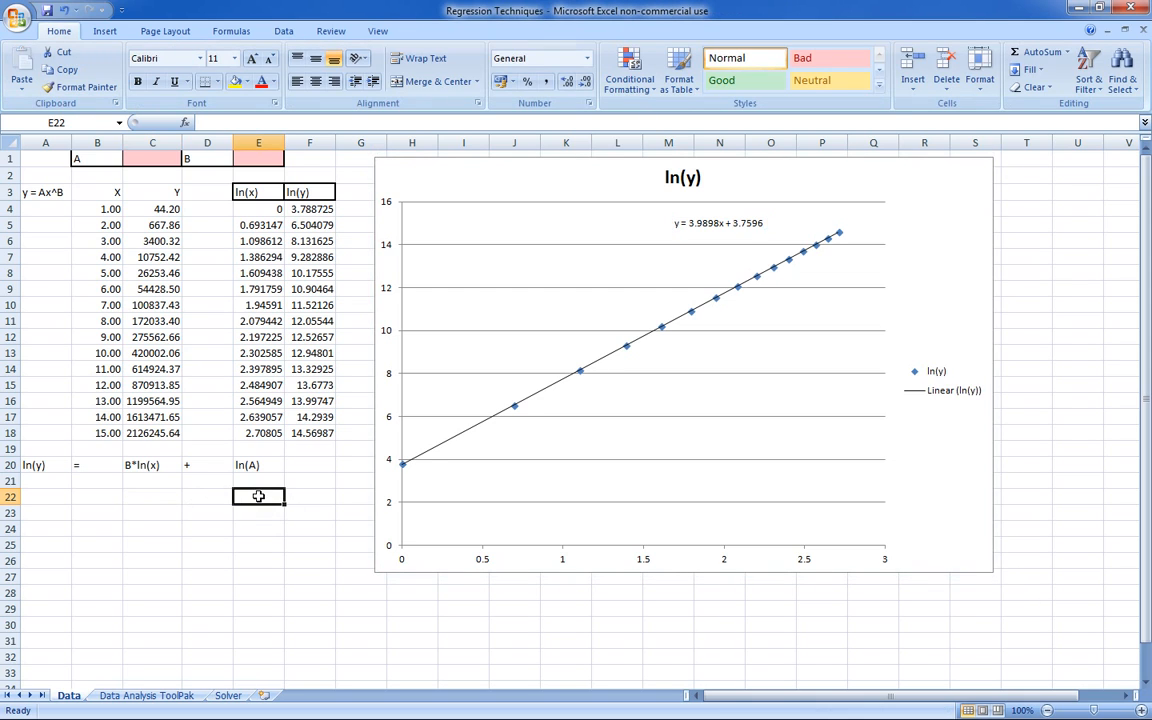
click(253, 158)
text(3.99)
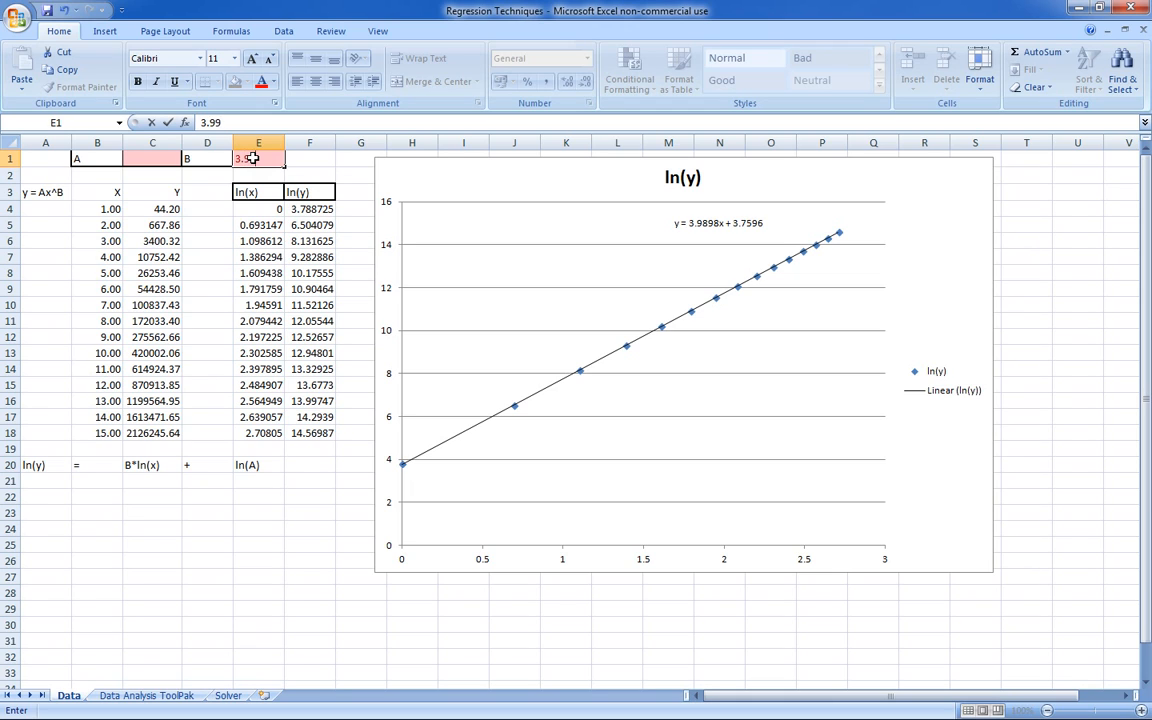
key(Return)
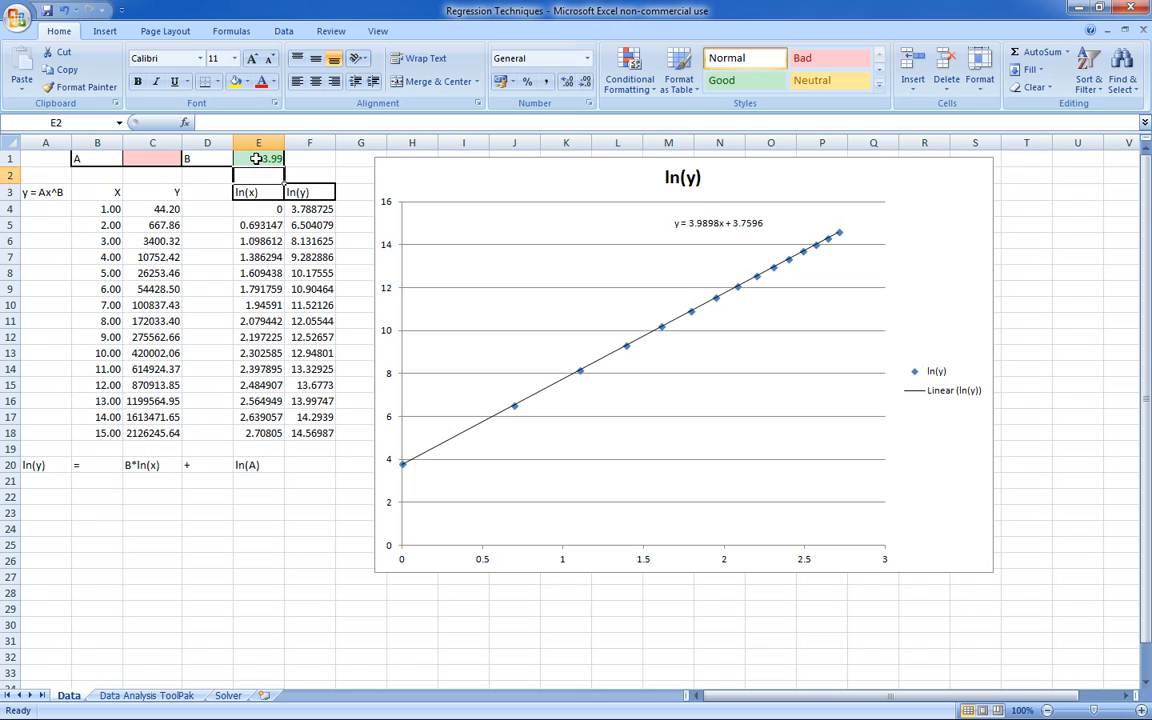
- Calculate A from the trendline intercept by entering =EXP(3.7596) in cell E22
drag(155, 207, 155, 432)
click(207, 321)
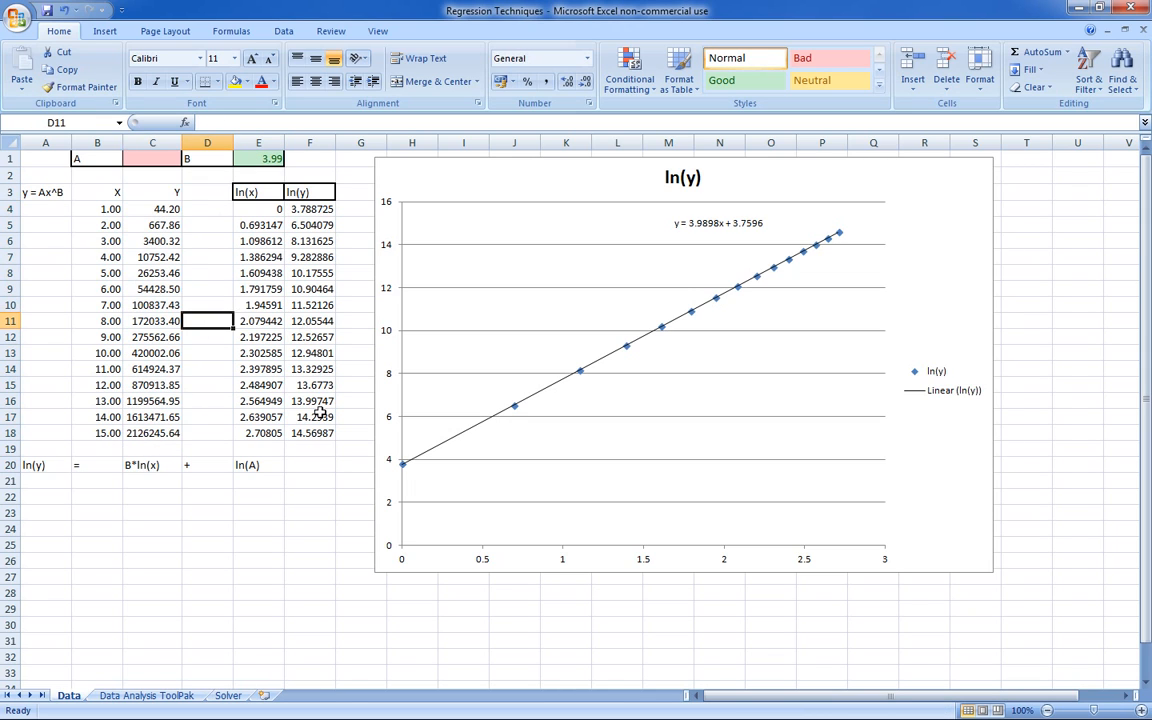
click(258, 496)
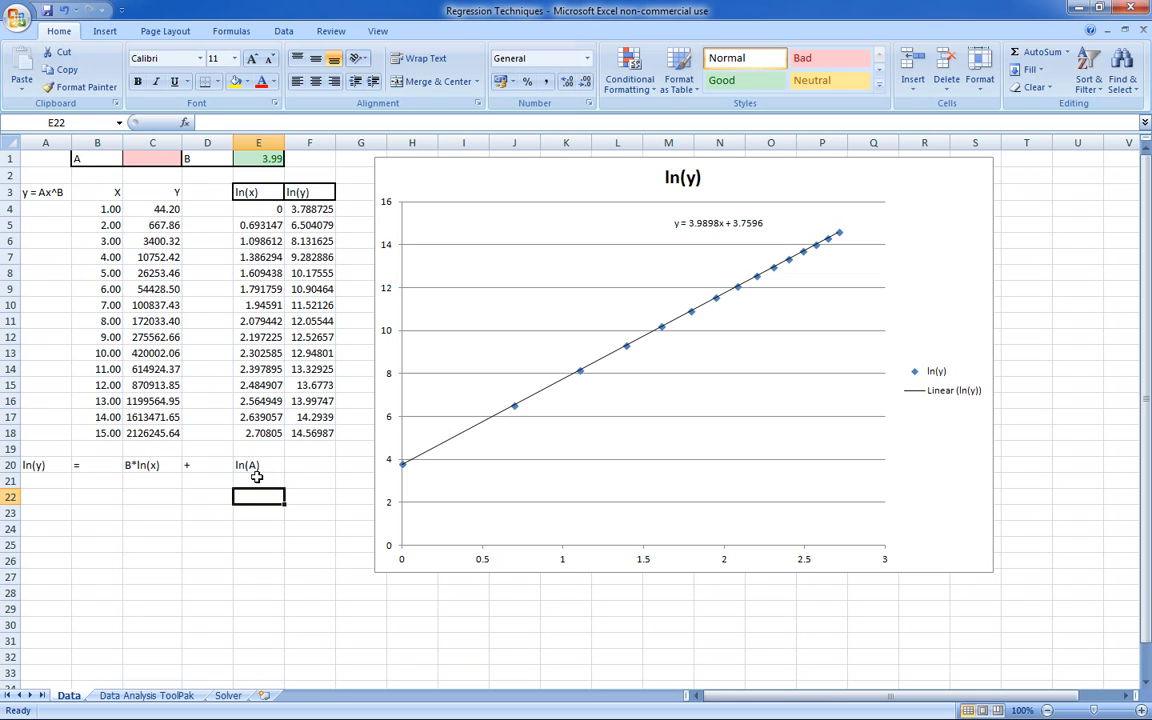
text(=exp(3.7596)
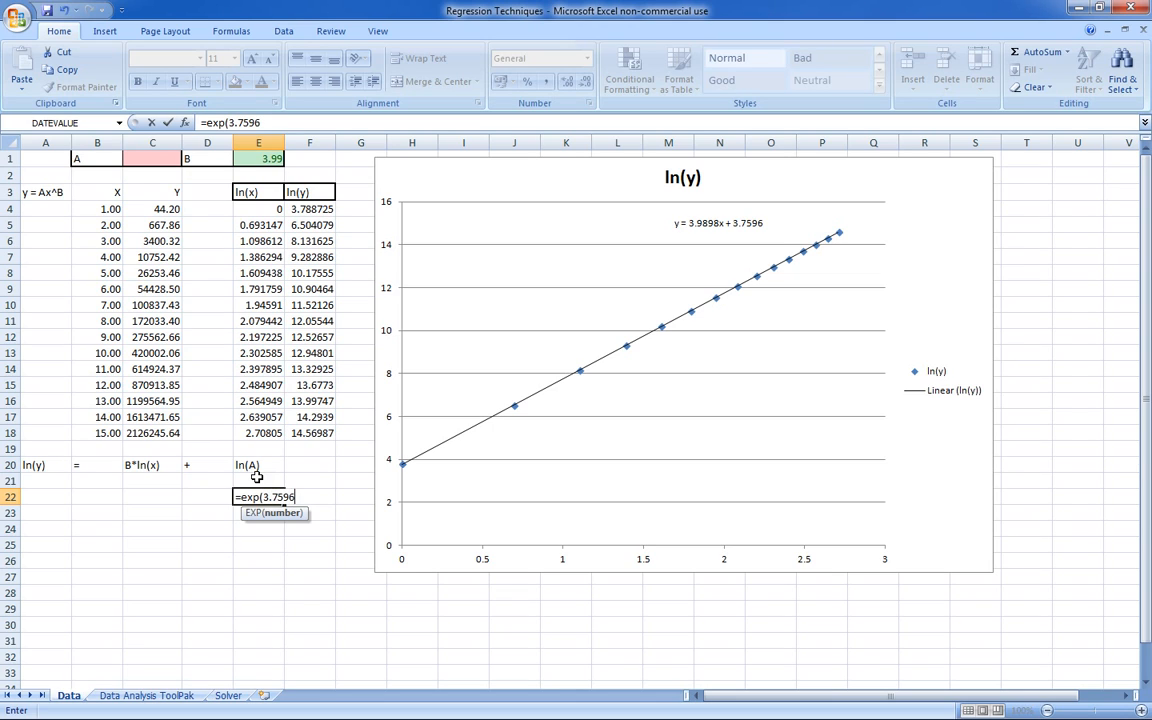
key(Return)
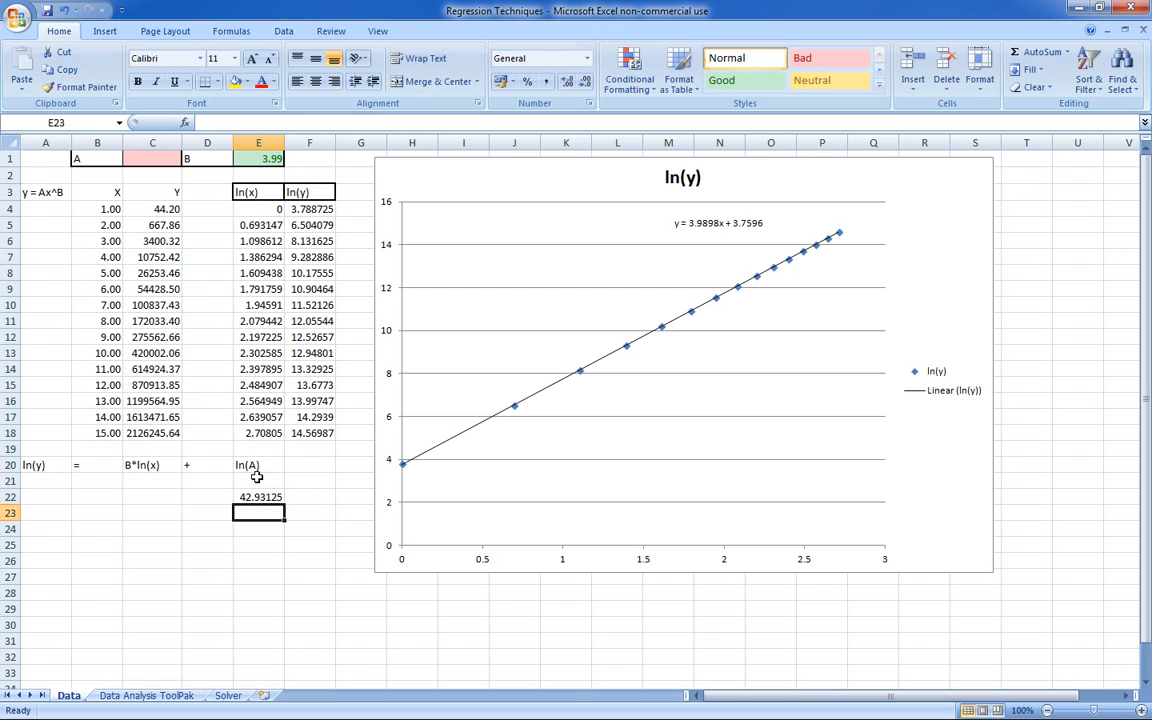
click(256, 497)
click(250, 511)
click(257, 497)
click(250, 514)
click(221, 517)
click(215, 497)
click(212, 481)
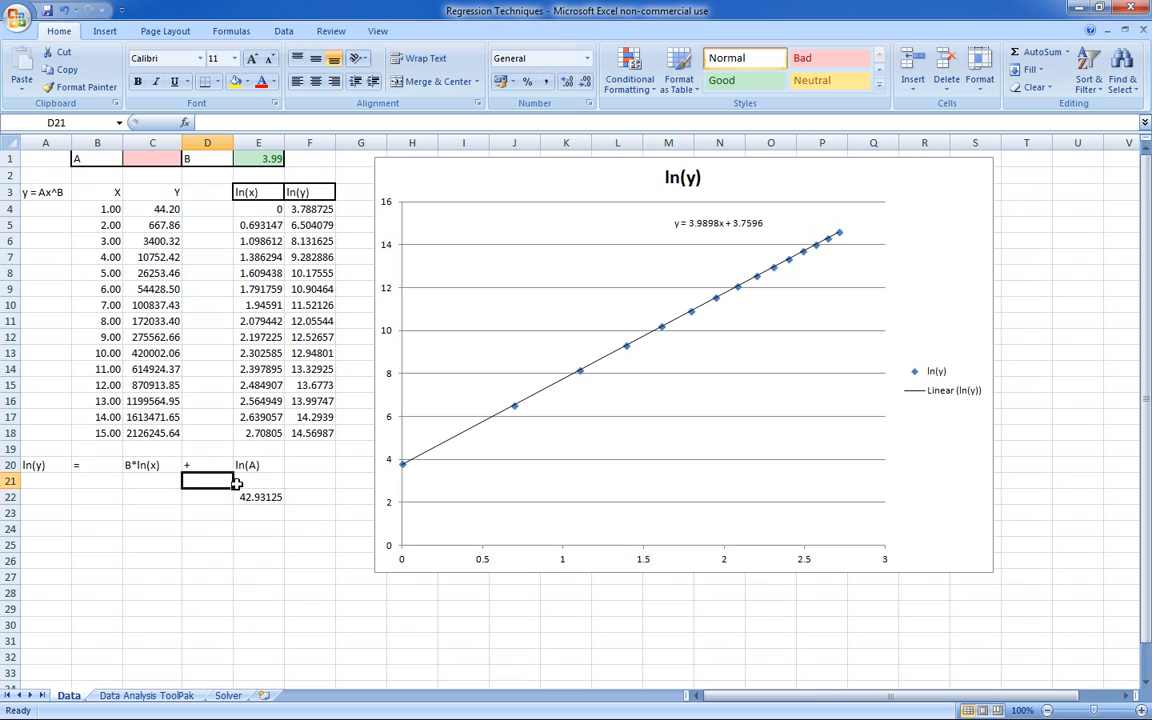
click(272, 484)
click(268, 499)
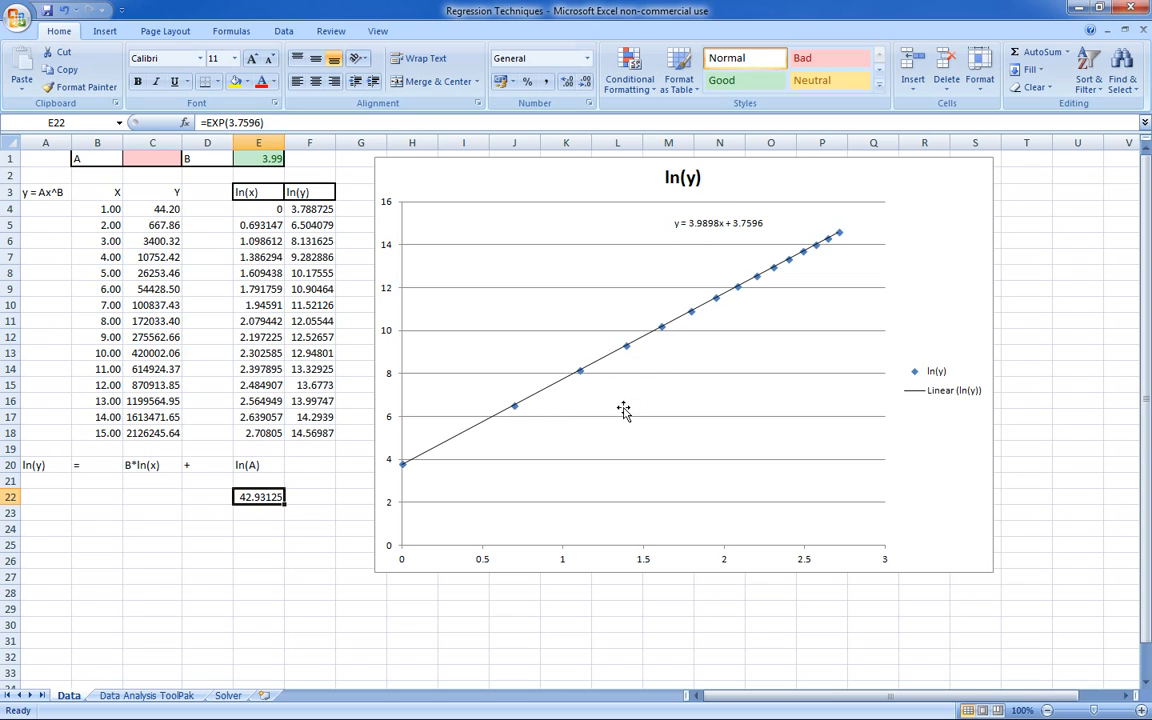
- Enter 42.93 as coefficient A in cell C1
click(299, 479)
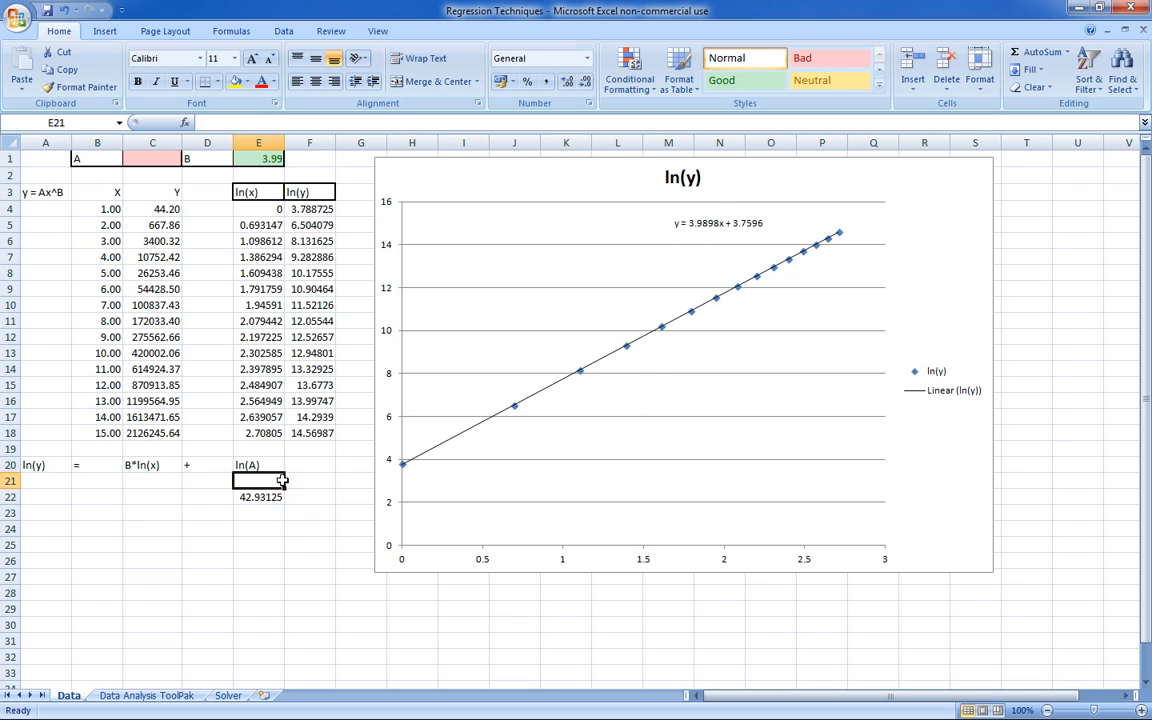
click(163, 160)
text(42.93)
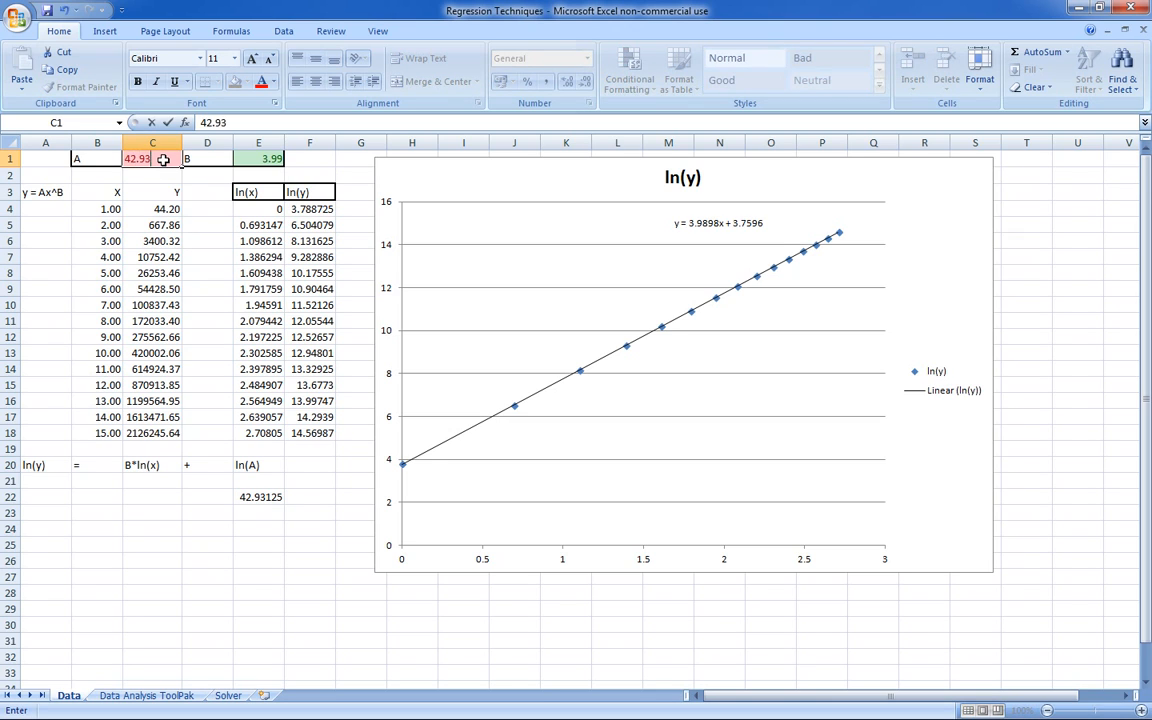
key(Return)
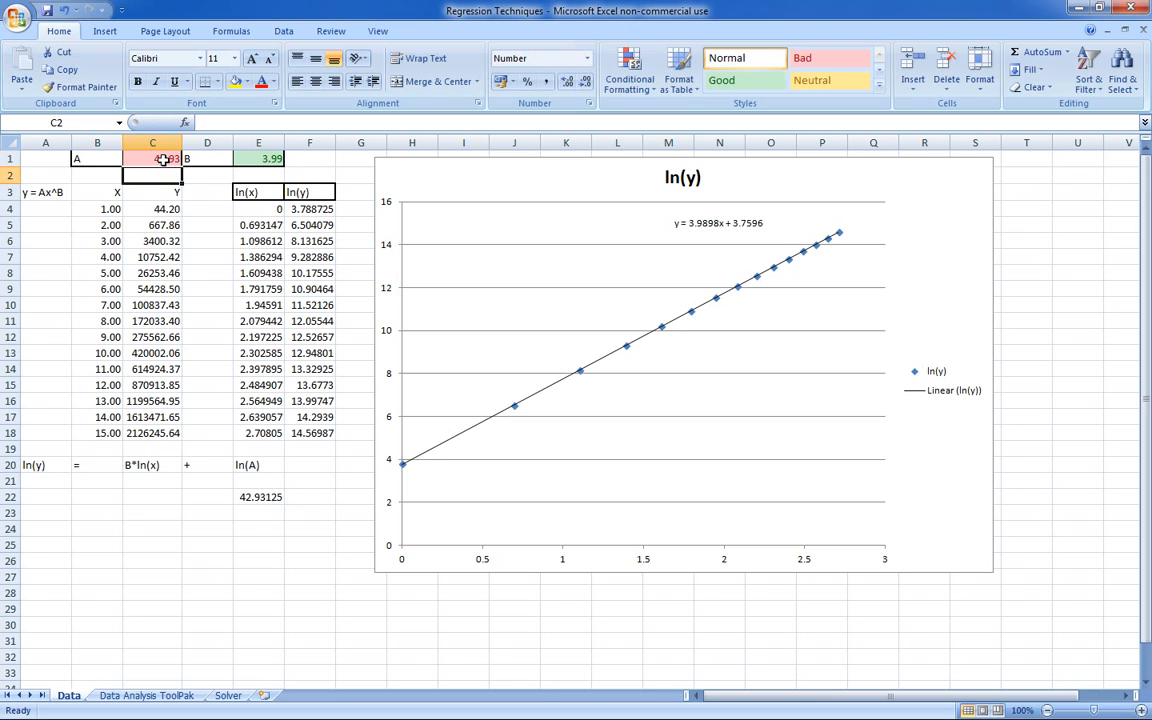
click(191, 188)
click(165, 160)
click(166, 173)
- Make sure the Analysis ToolPak and Solver Add-in are enabled among the Excel add-ins, and apply the selection
click(15, 17)
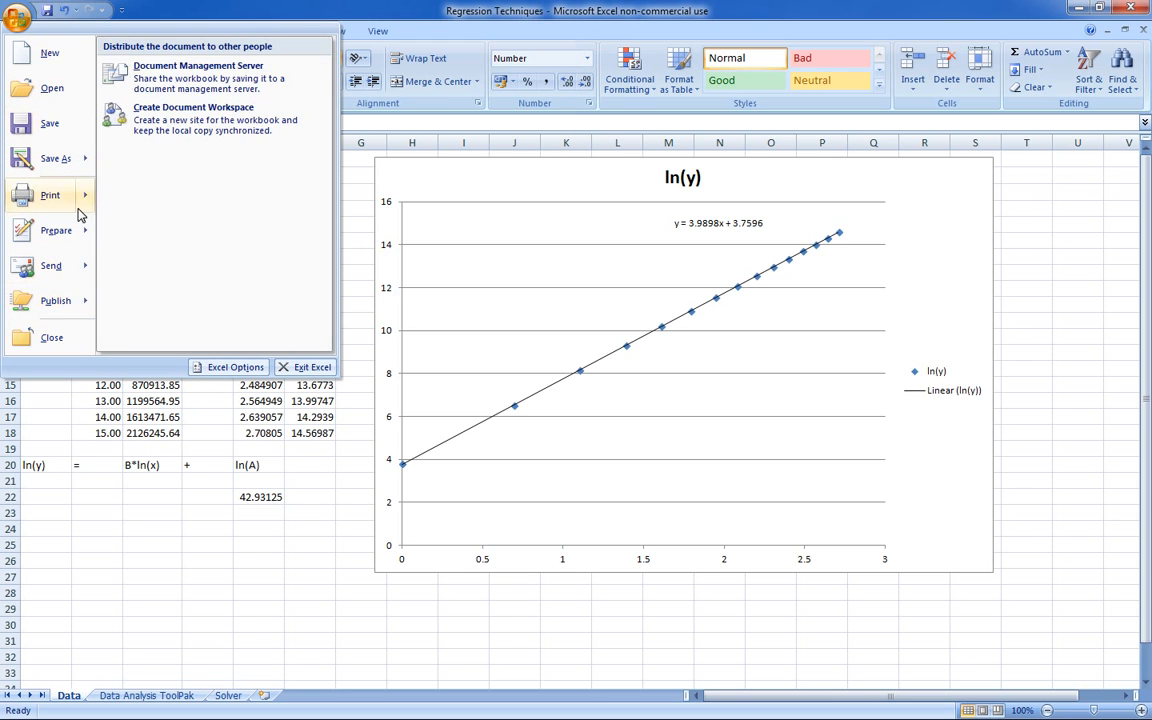
click(232, 369)
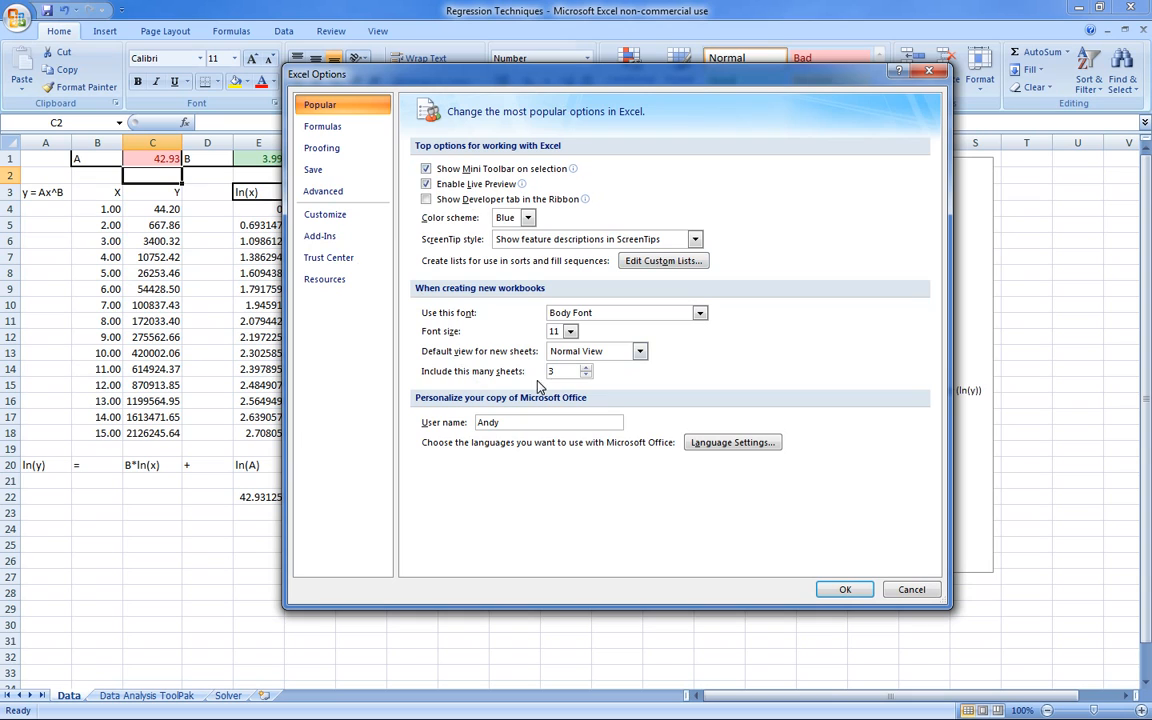
click(349, 242)
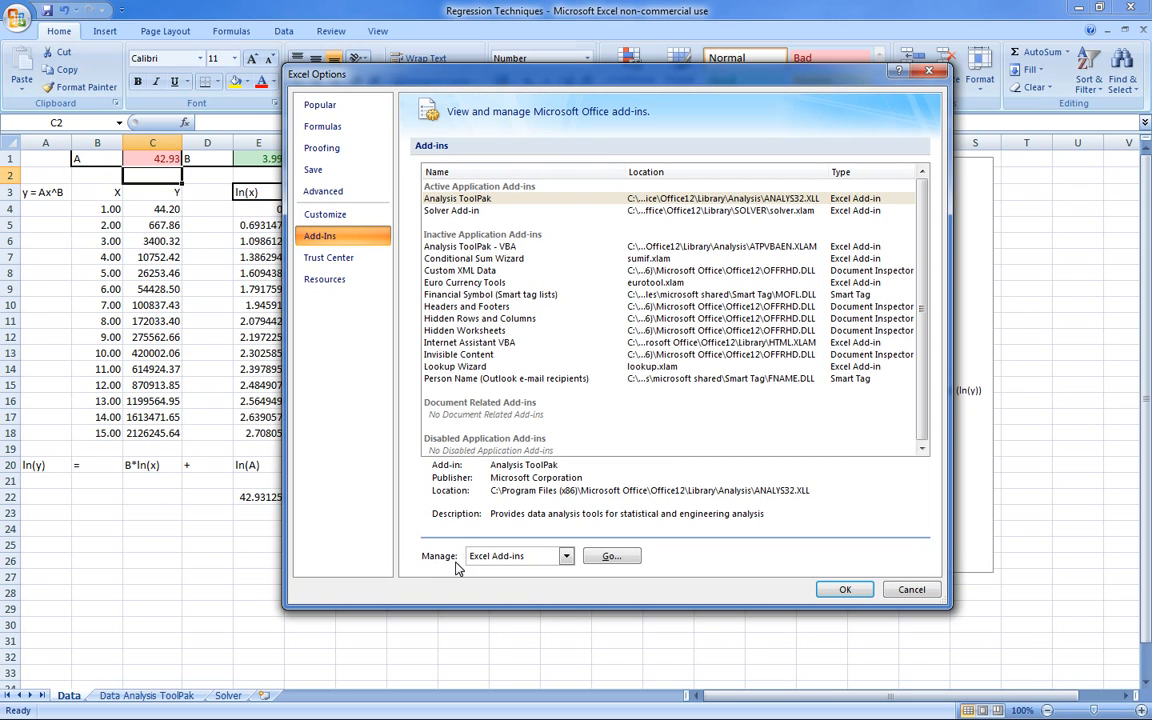
click(611, 556)
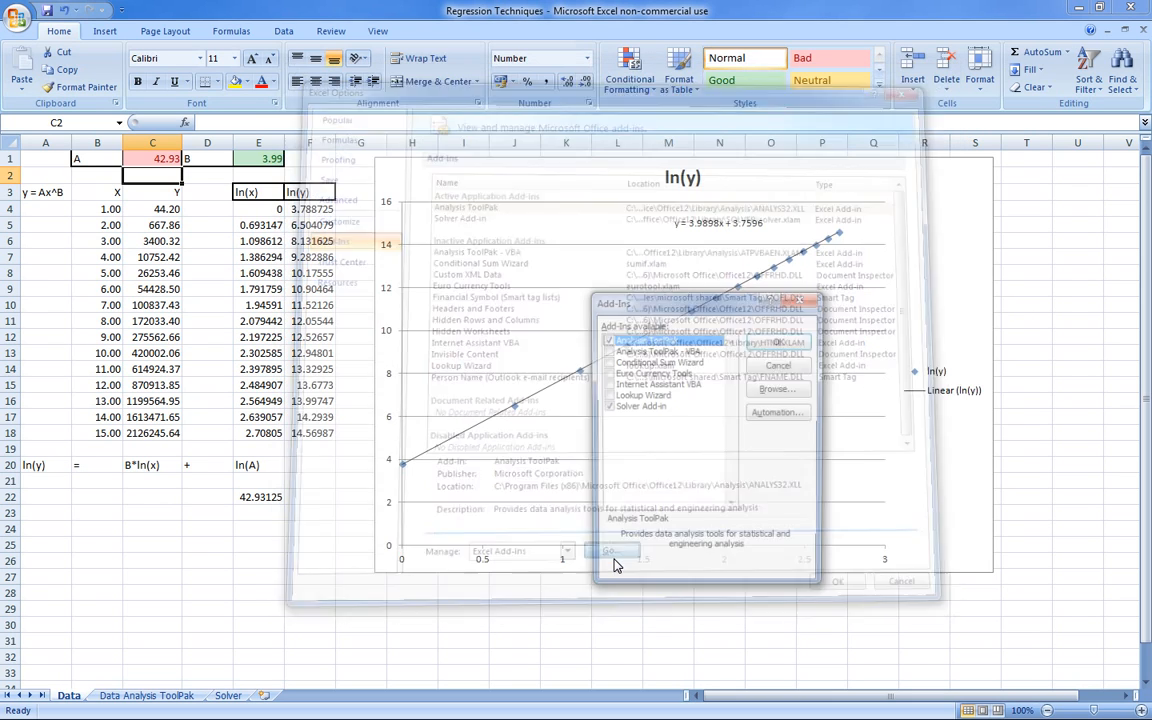
click(606, 406)
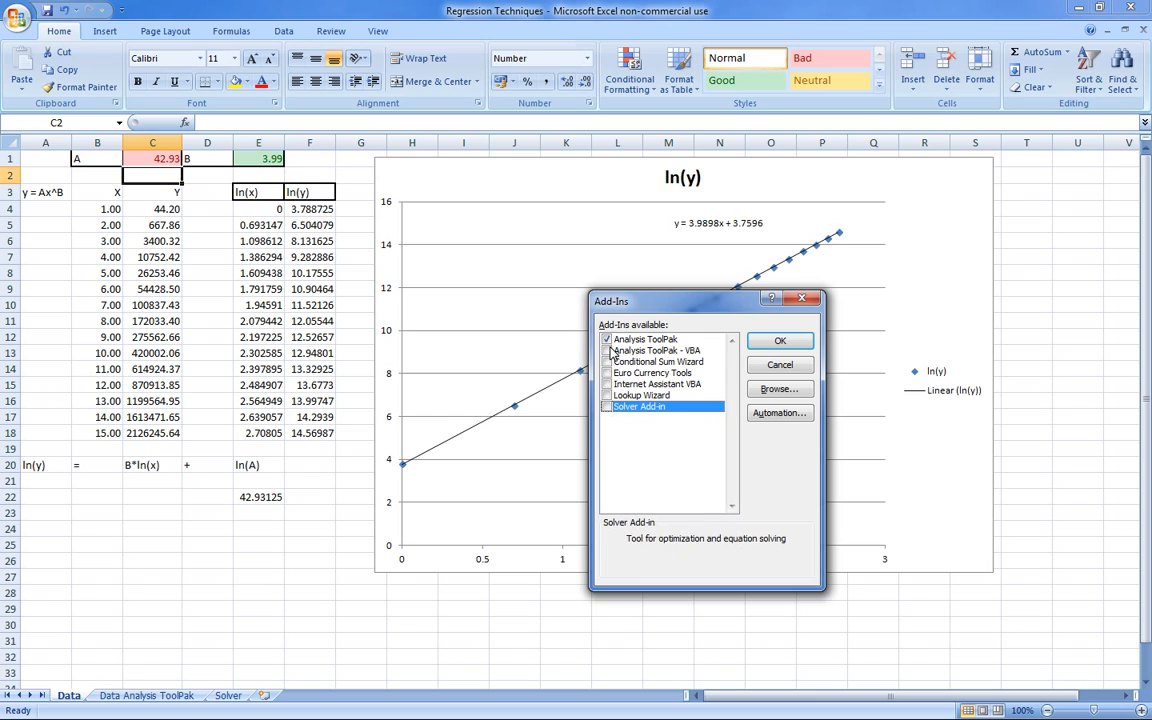
click(606, 340)
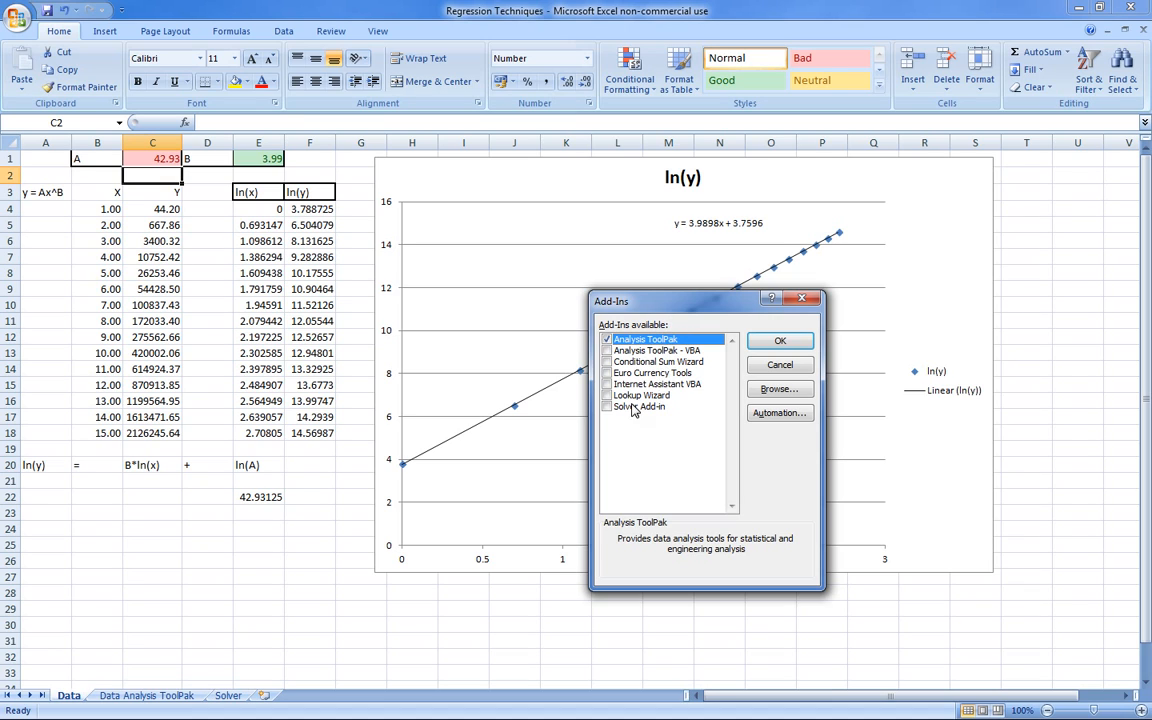
click(607, 407)
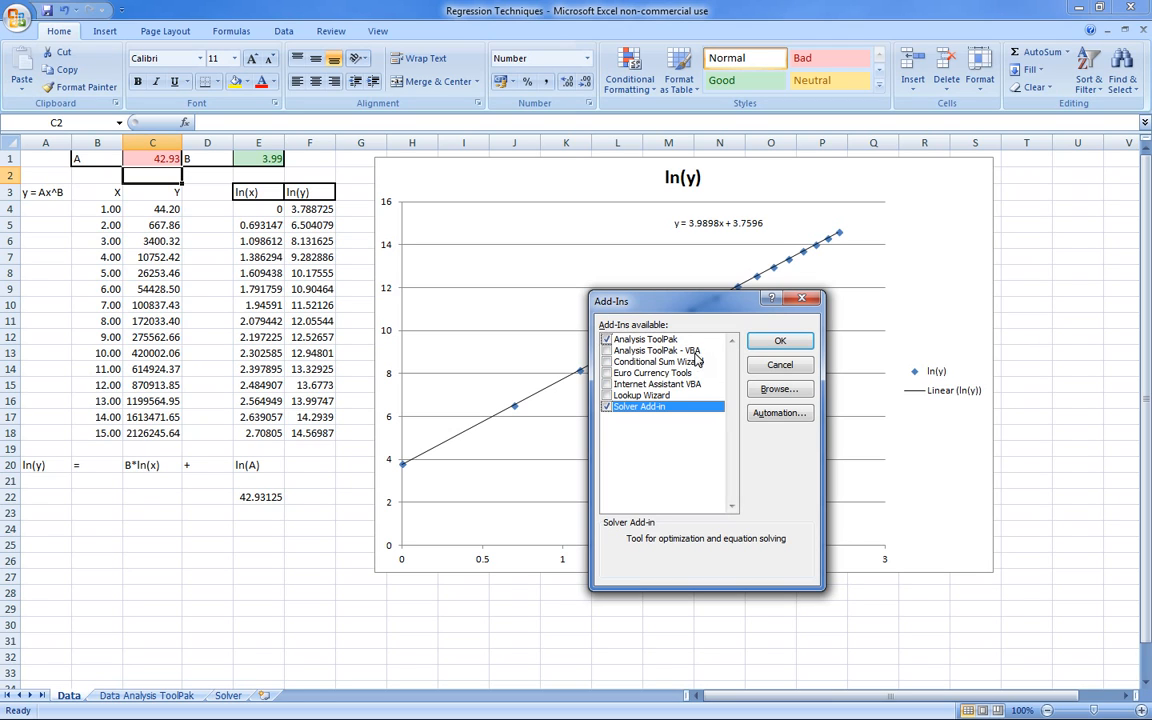
click(780, 341)
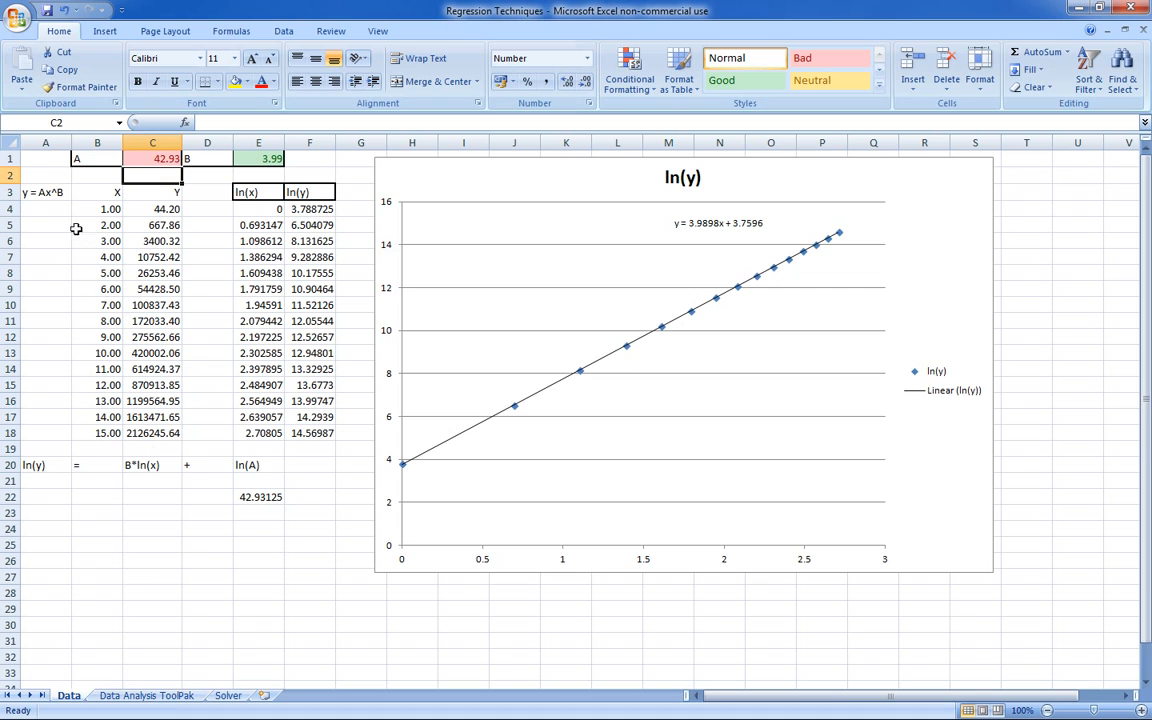
- Copy the range A1:F18 from the Data sheet and paste it at A1 of the Data Analysis ToolPak sheet
drag(44, 187, 305, 190)
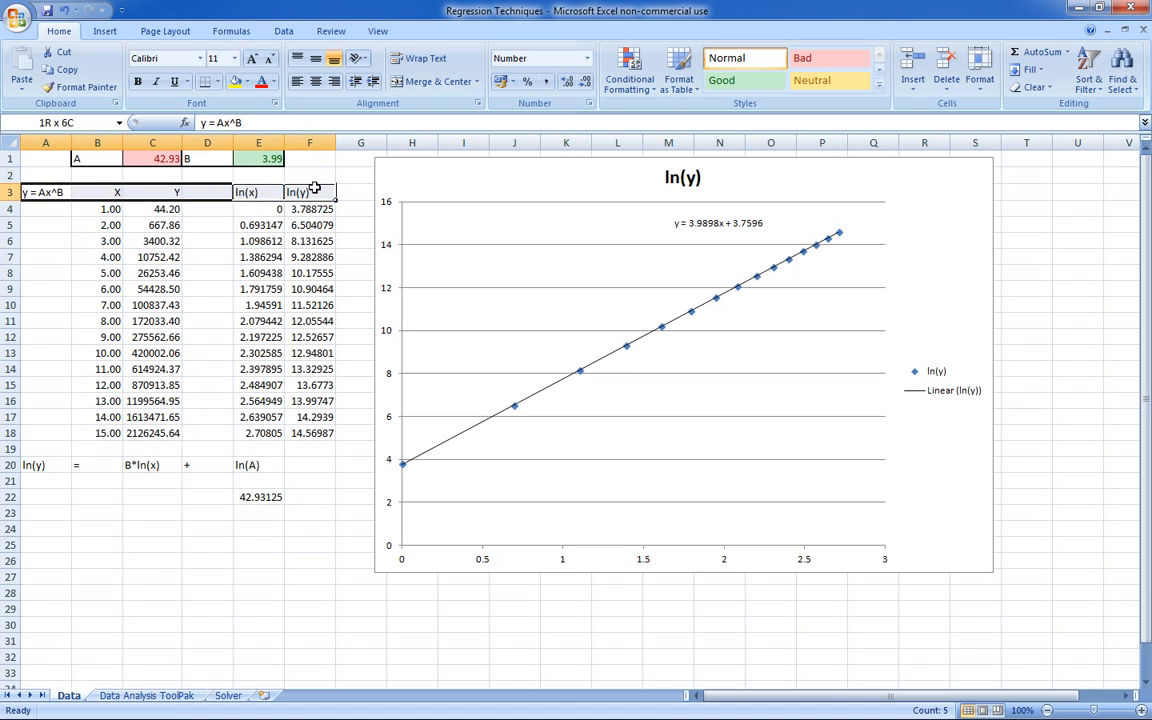
click(31, 158)
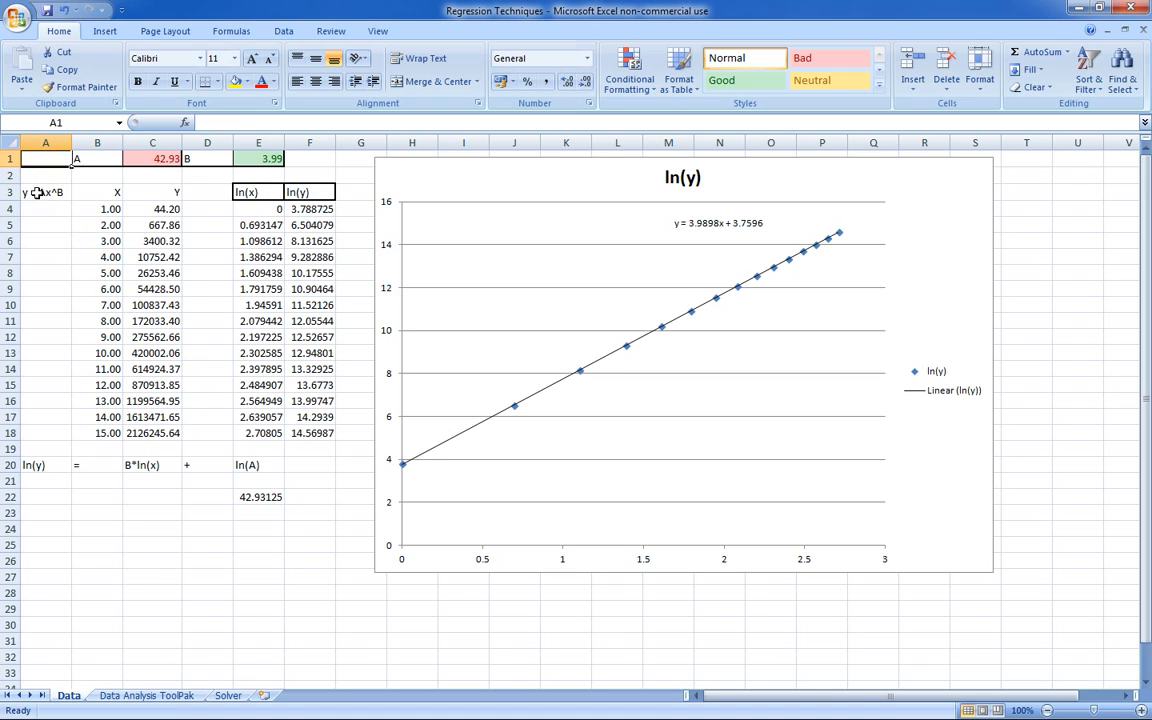
drag(47, 160, 300, 432)
right_click(300, 432)
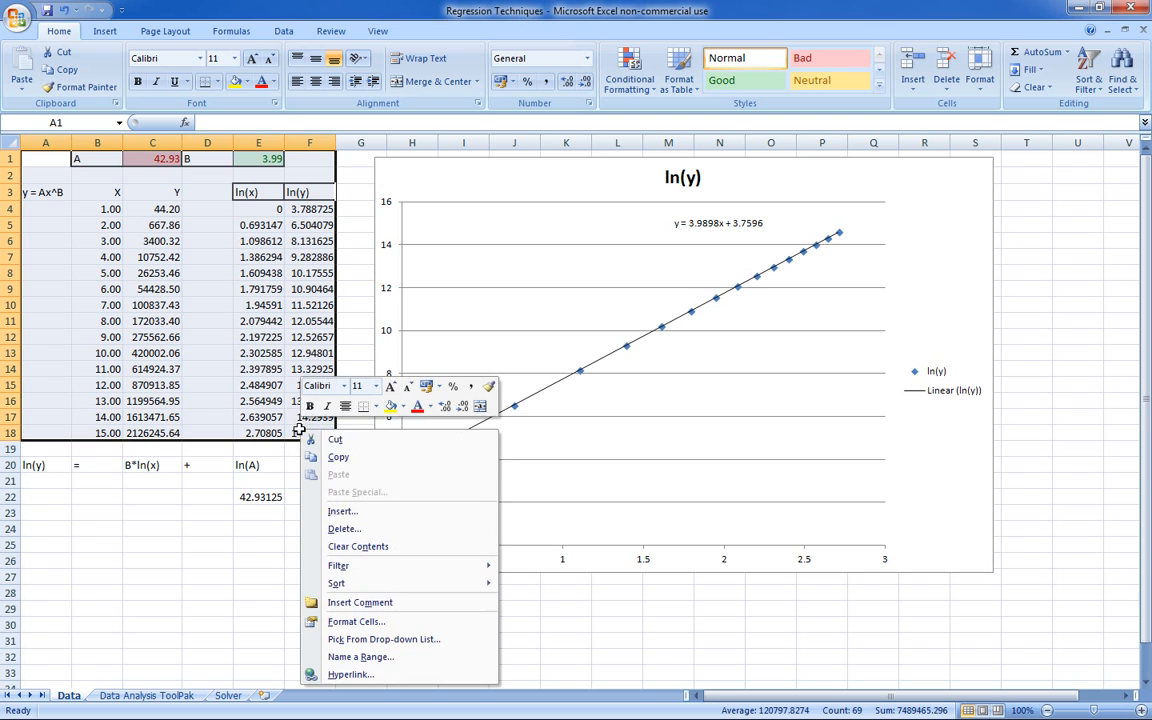
click(338, 456)
click(146, 695)
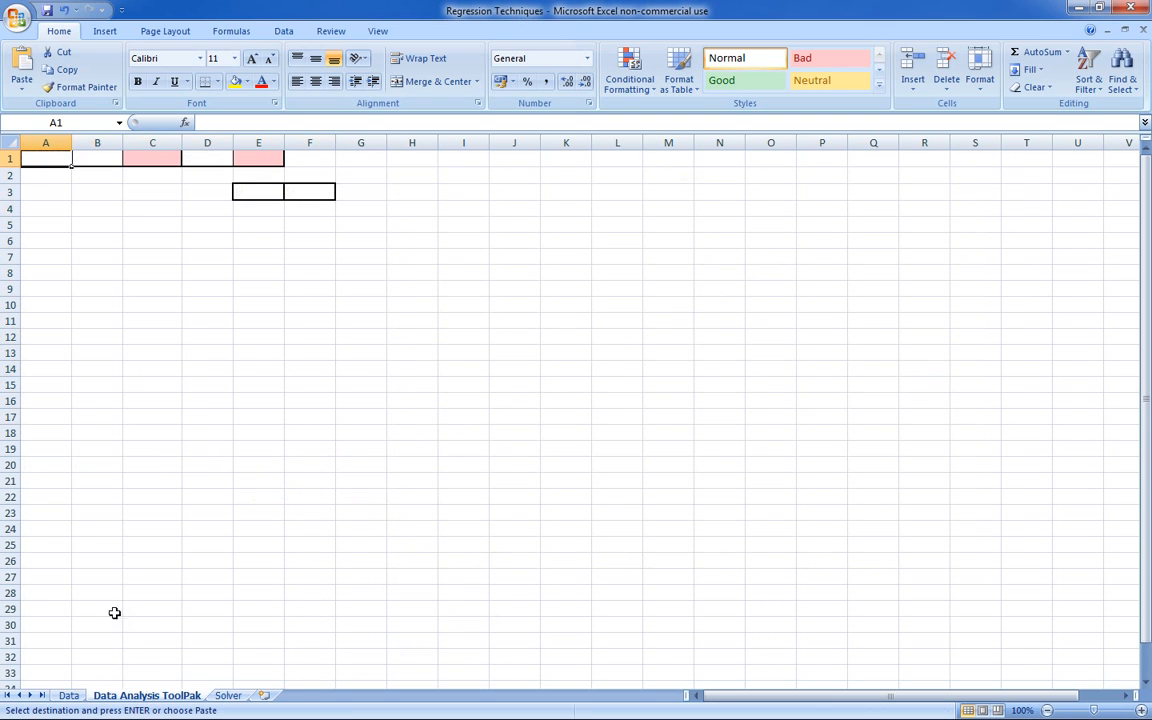
right_click(49, 168)
click(88, 204)
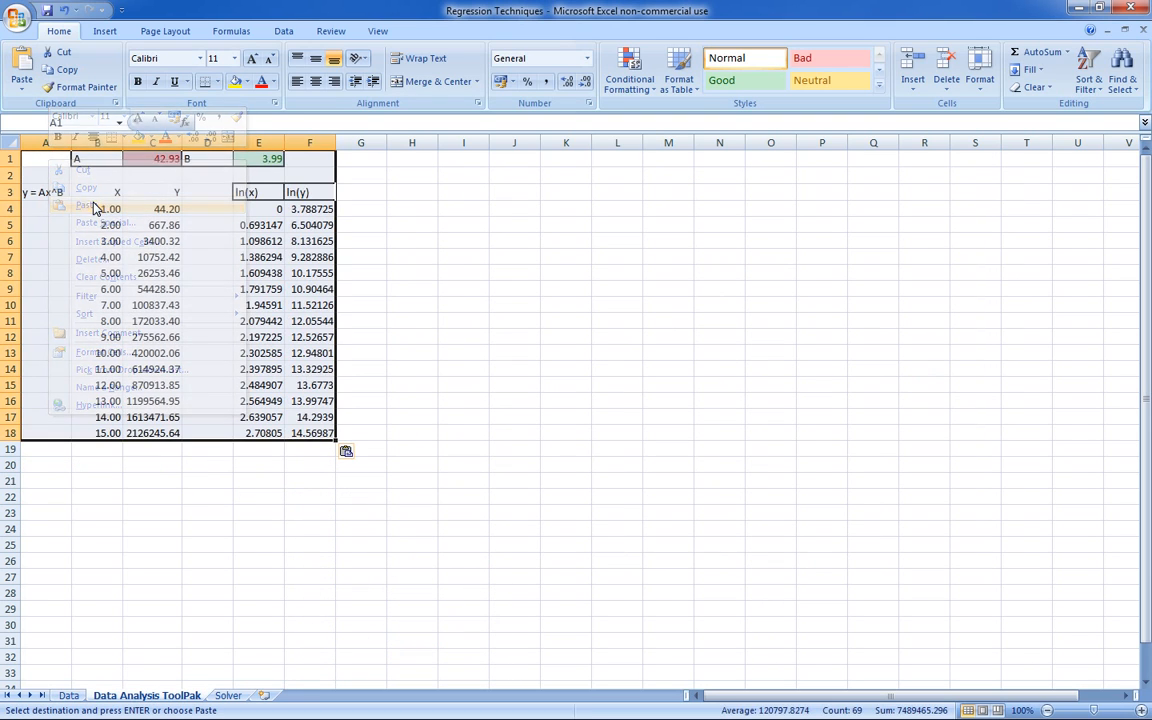
click(227, 480)
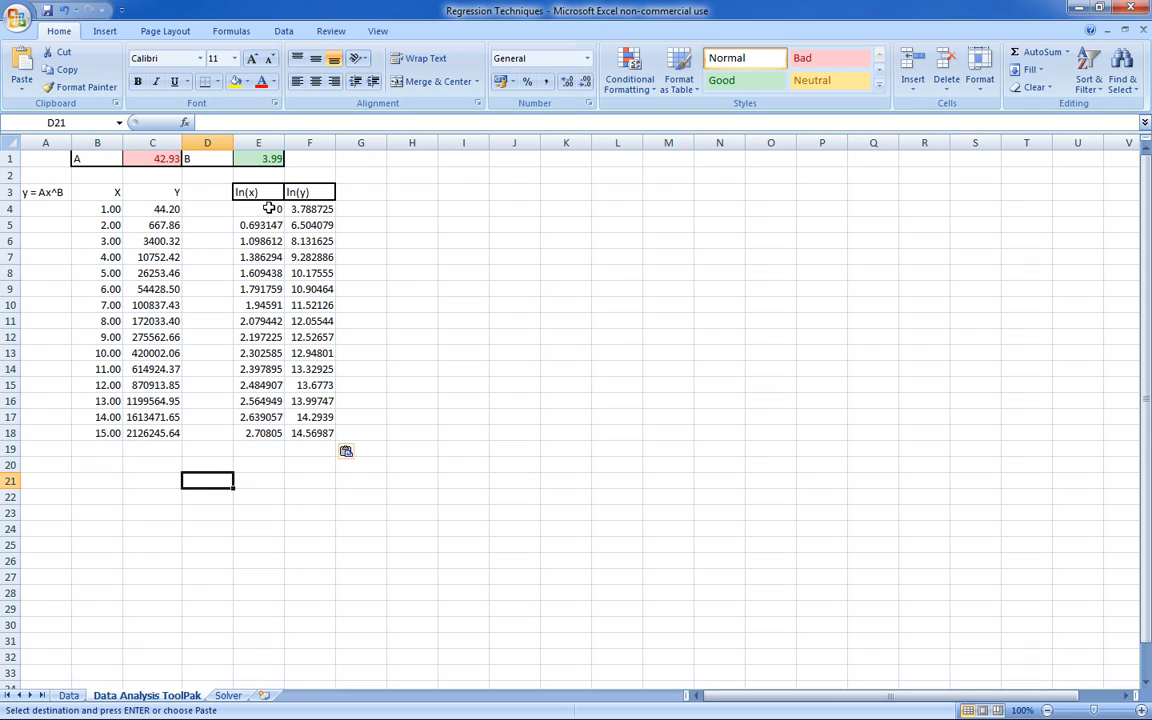
- Start the Regression tool from the Data Analysis tools
click(114, 32)
click(160, 31)
click(216, 31)
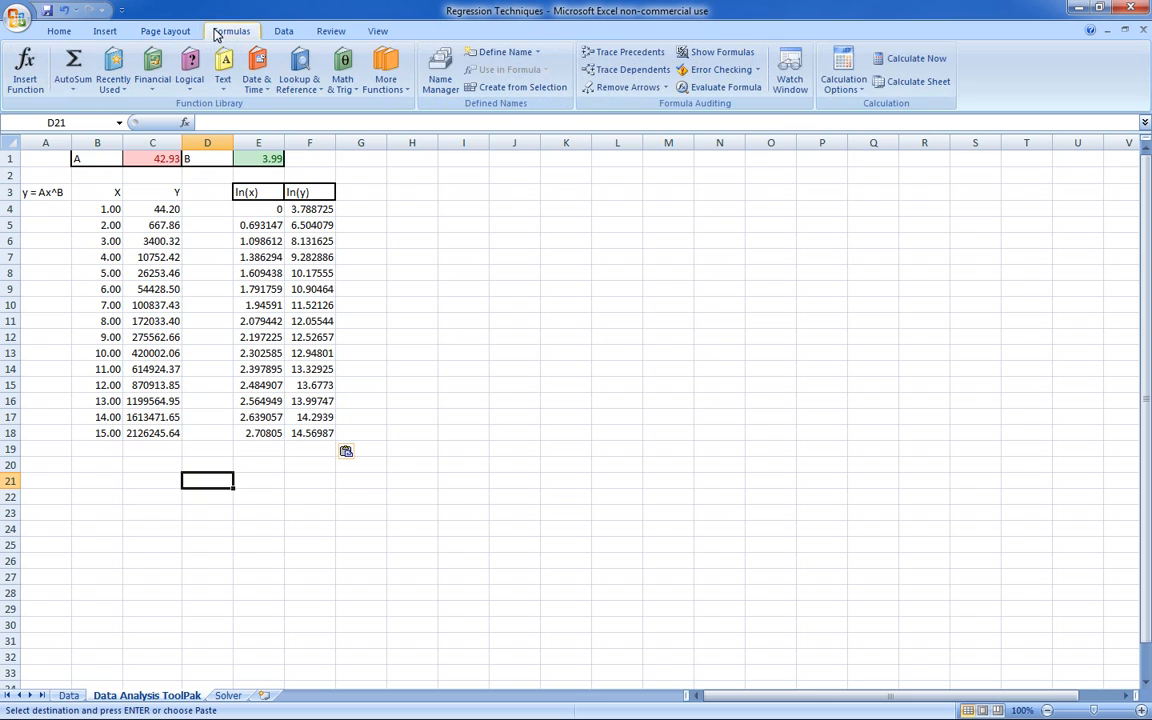
click(277, 34)
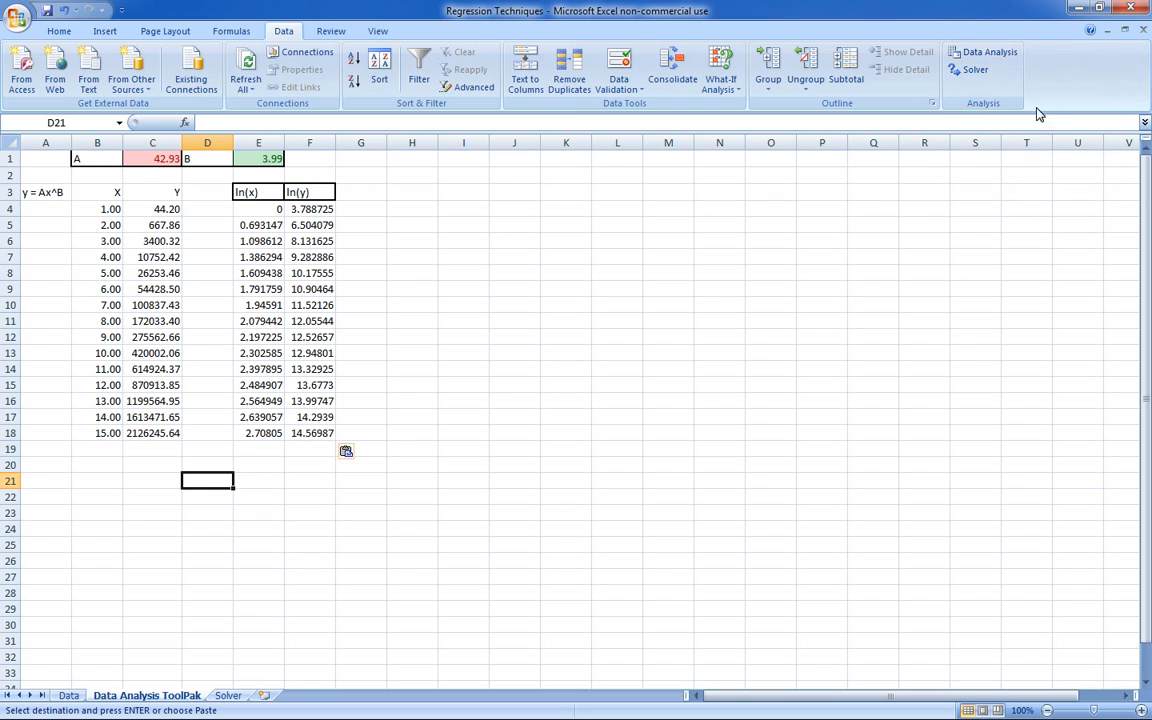
click(988, 55)
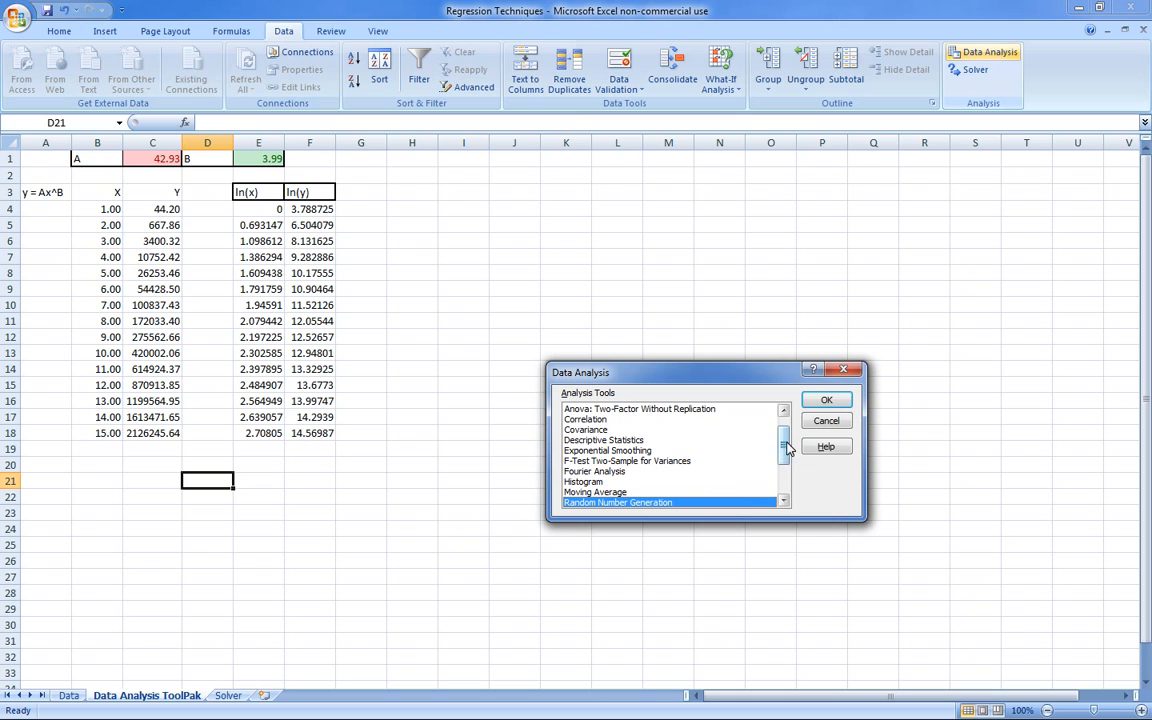
drag(785, 450, 787, 437)
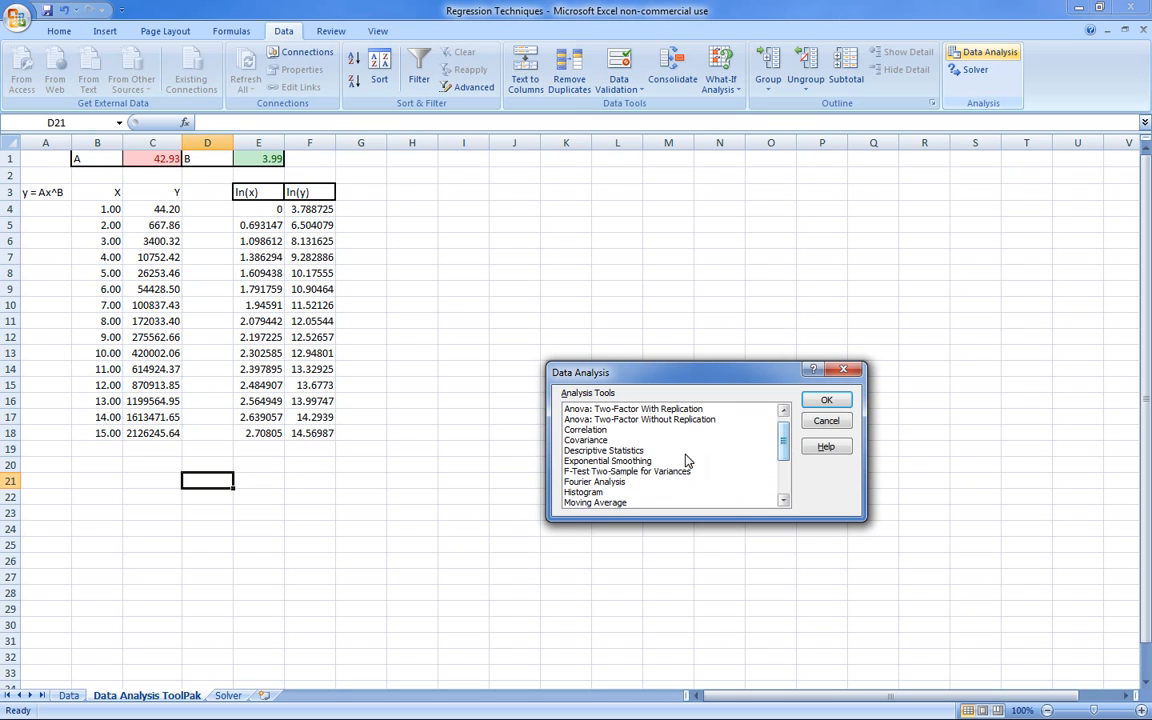
click(646, 472)
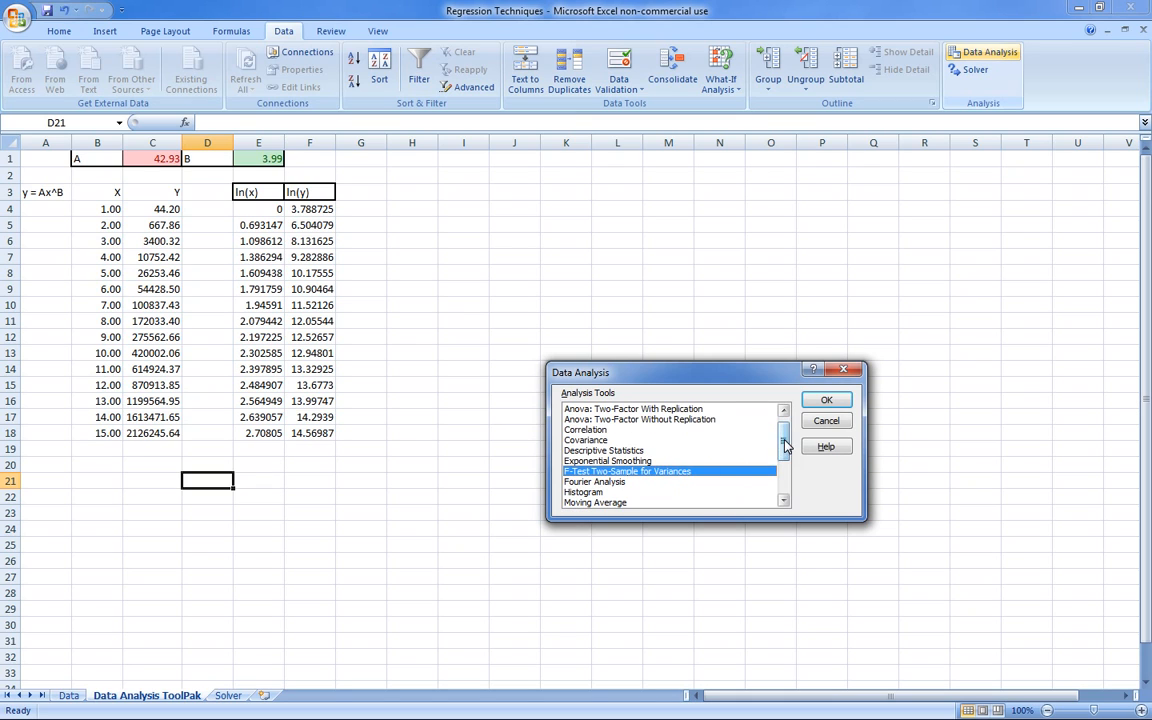
drag(784, 443, 785, 456)
click(630, 462)
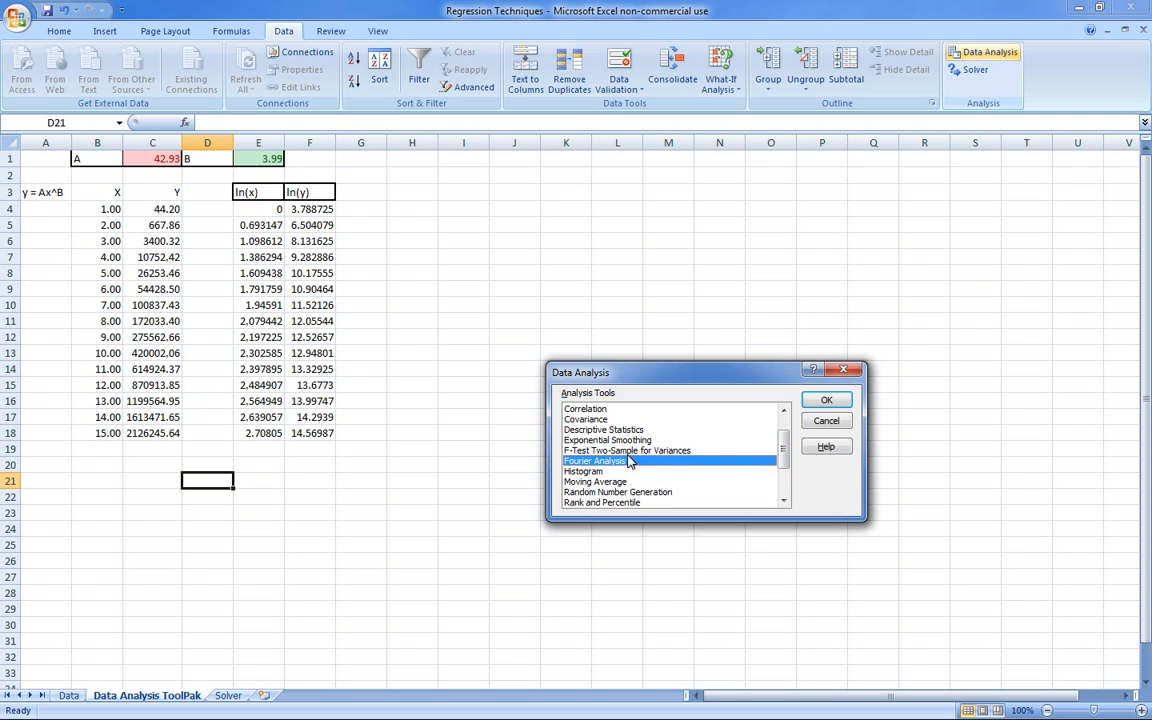
drag(785, 445, 779, 476)
click(617, 457)
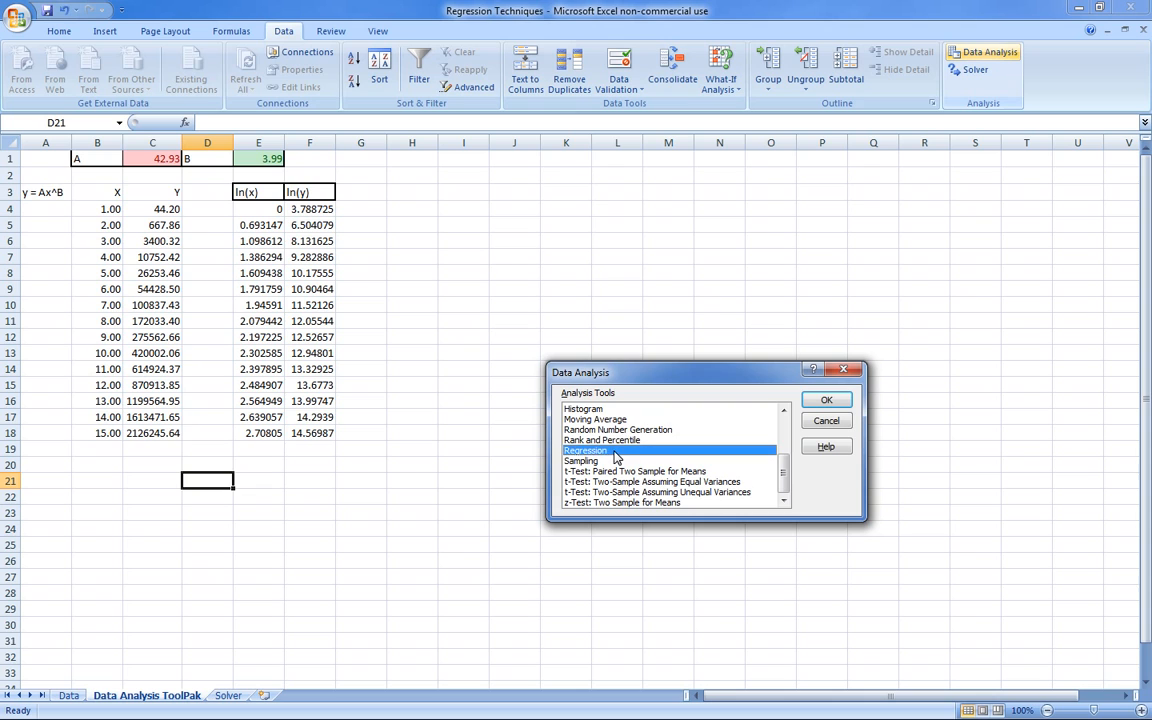
click(826, 400)
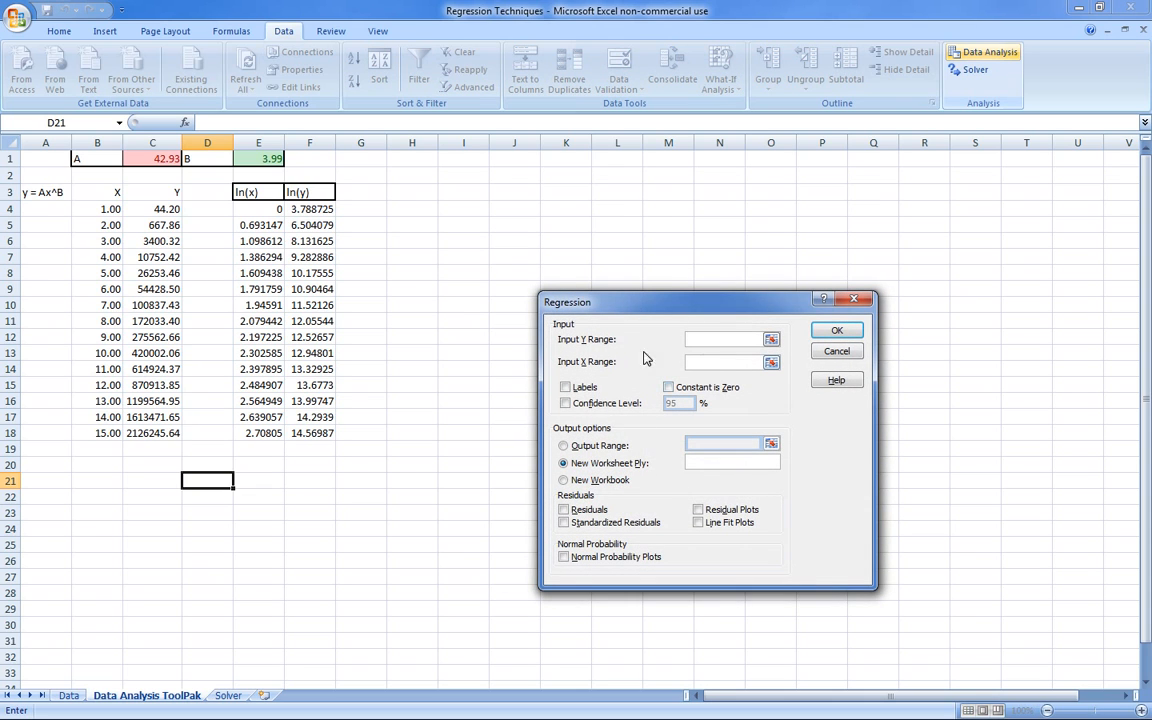
- Set the regression's Y input range to the ln(y) values F4:F18 and its X input range to the ln(x) values E4:E18
drag(305, 209, 292, 433)
click(697, 362)
drag(270, 208, 252, 432)
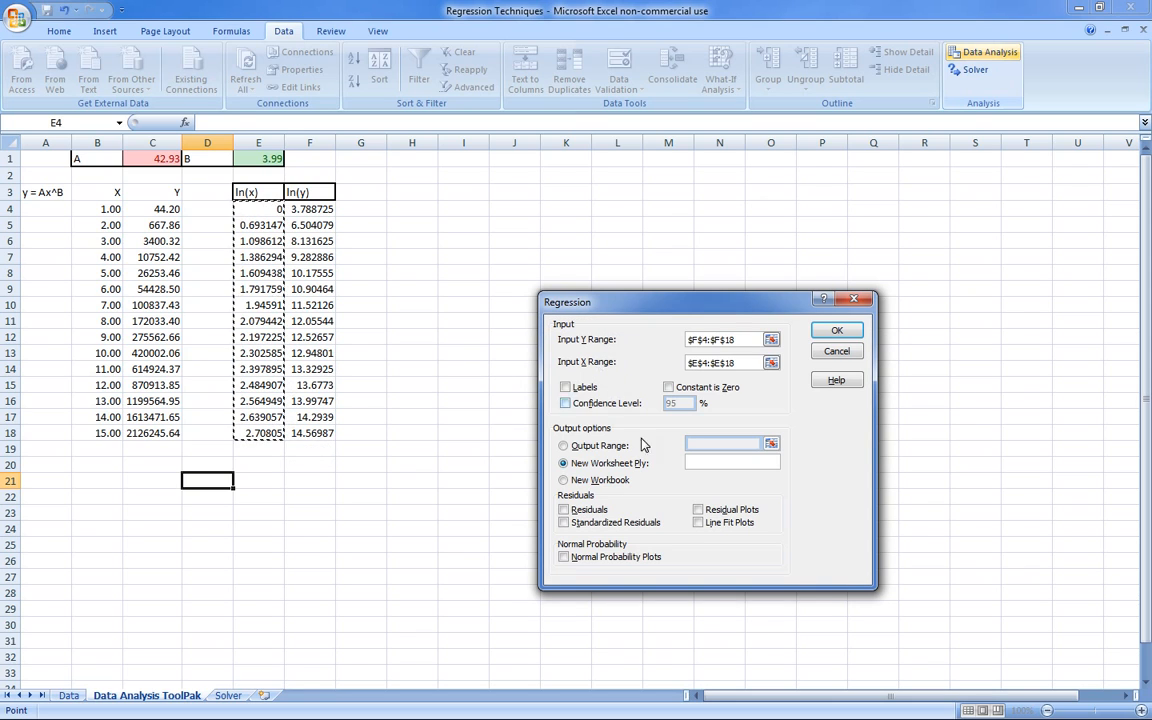
- Run the regression to a new worksheet with residuals, residual plots and line fit plots included
click(671, 478)
click(564, 510)
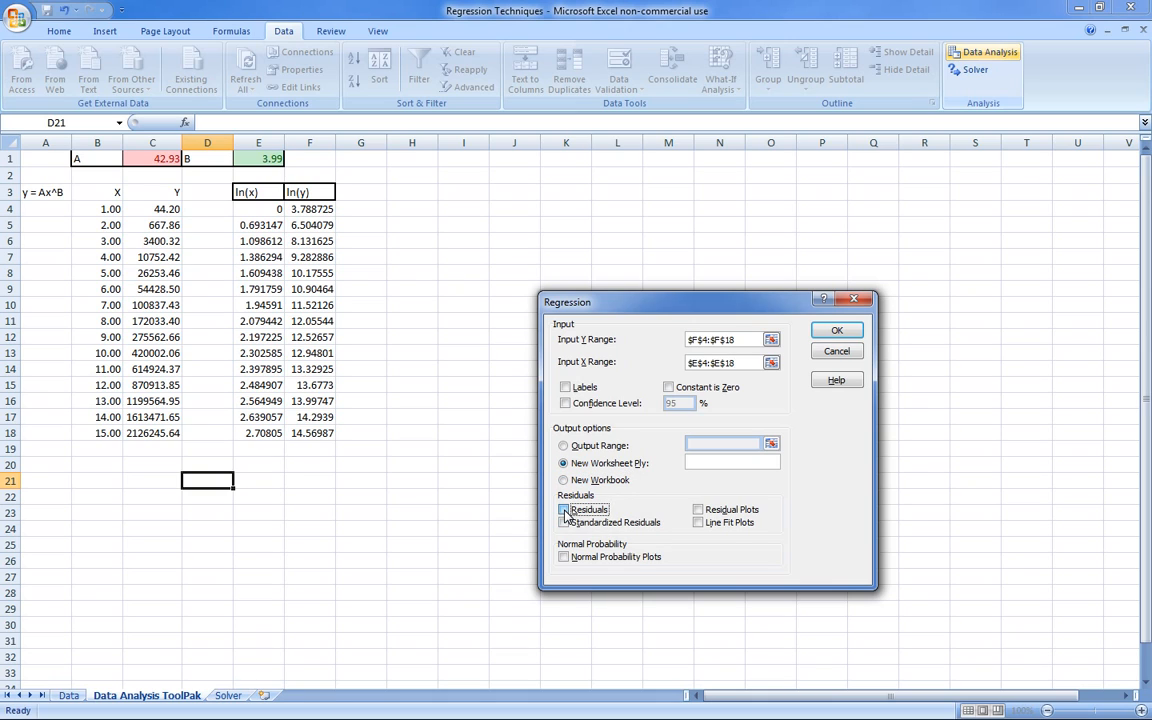
click(716, 512)
click(698, 523)
click(848, 331)
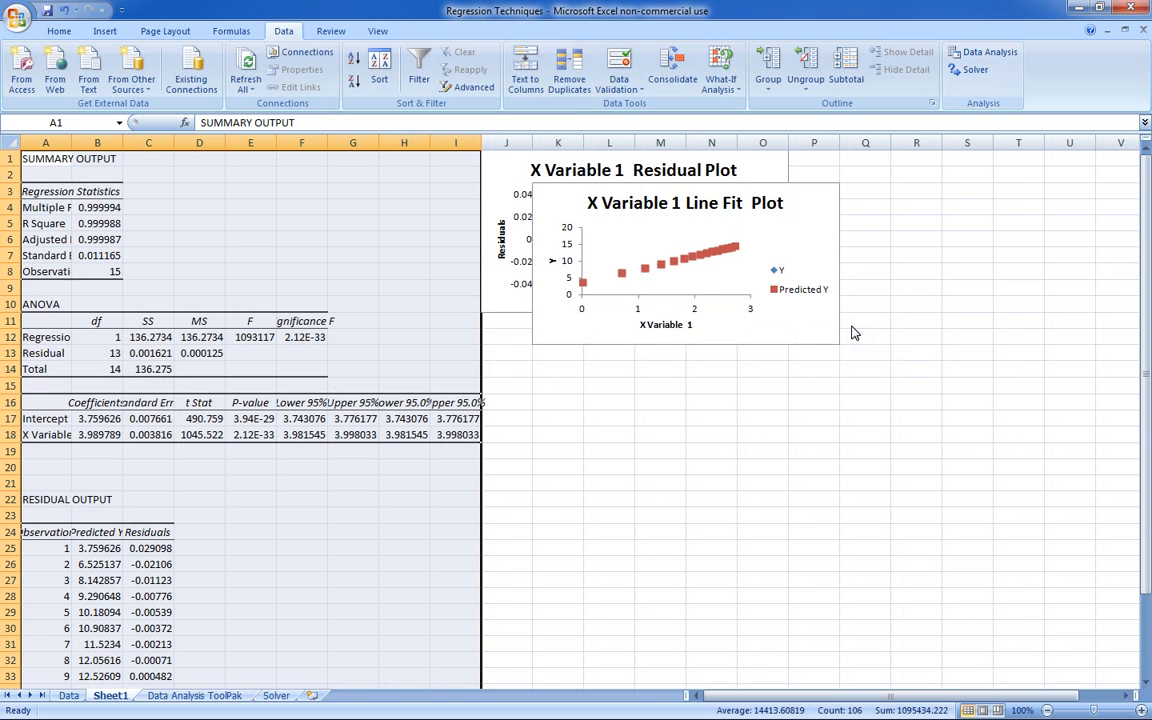
- Move the line fit plot below the residual plot and widen column B to fit its contents
click(810, 258)
drag(810, 258, 829, 435)
click(926, 310)
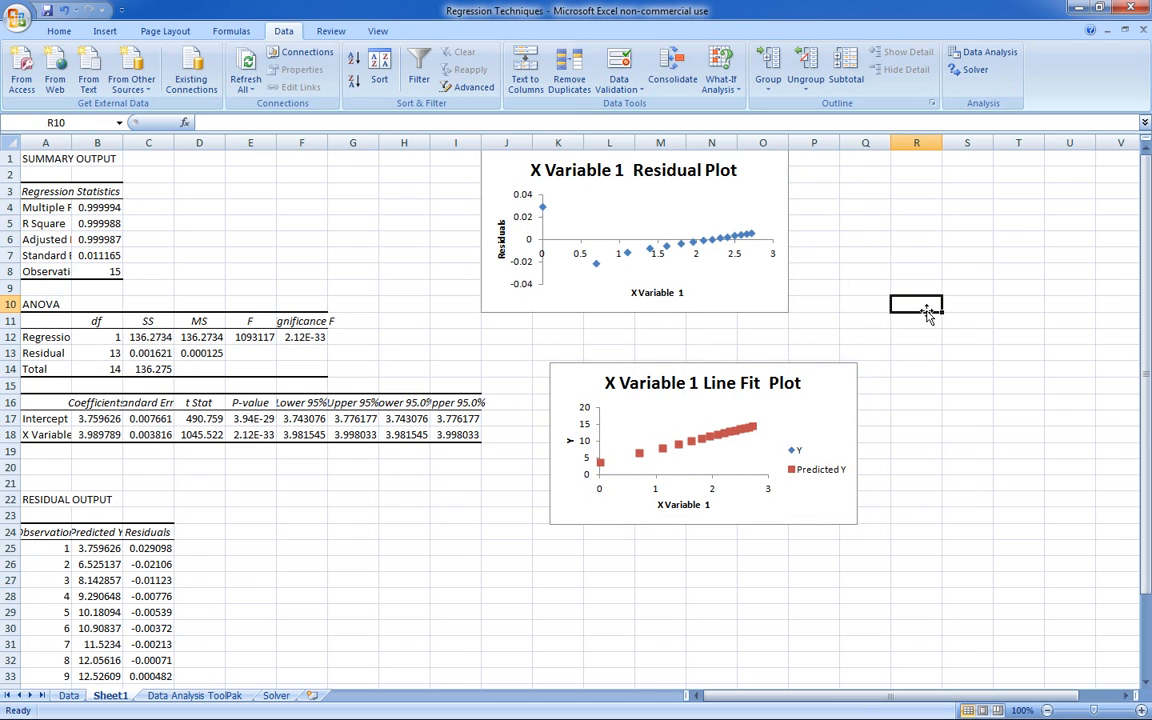
double_click(122, 143)
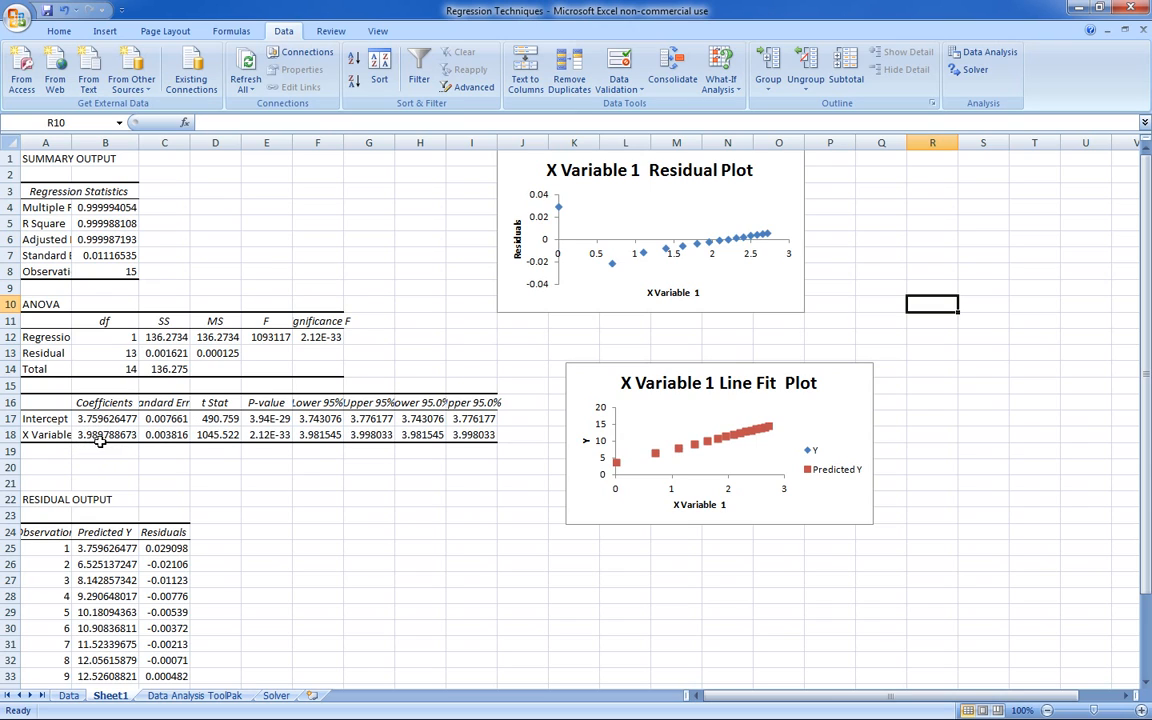
- Copy the ln(y) chart from the Data sheet, paste it on Sheet1 and place it below the residual plot
click(82, 697)
click(746, 222)
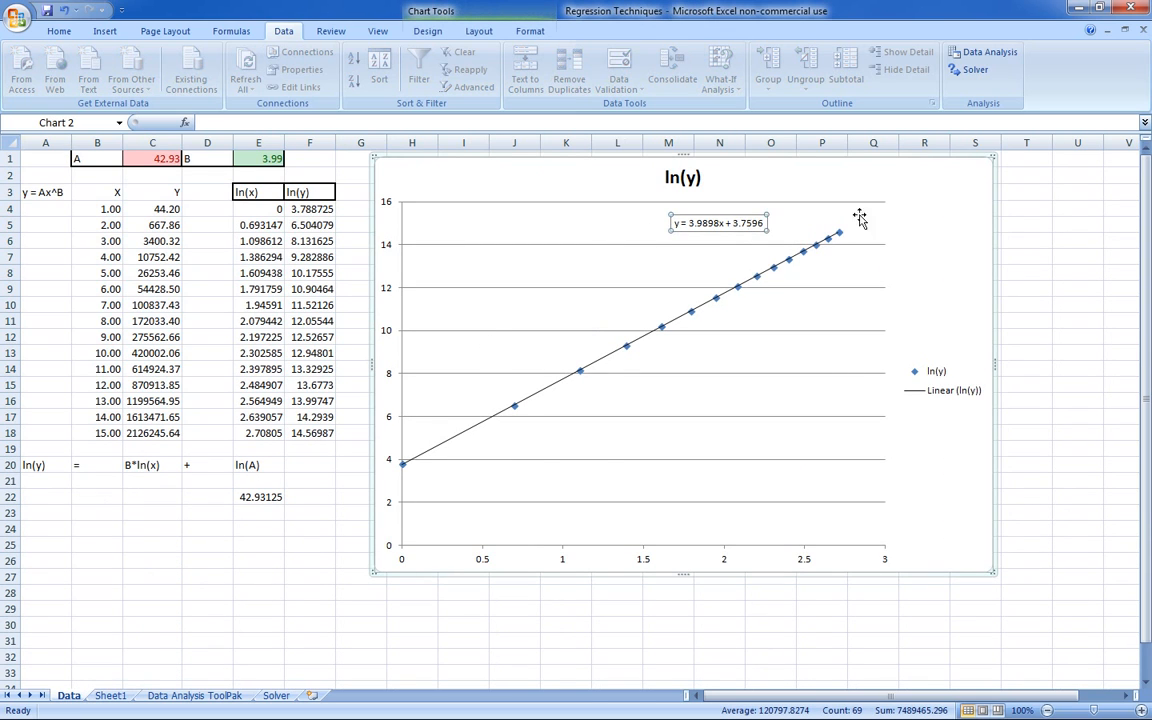
right_click(916, 194)
click(958, 223)
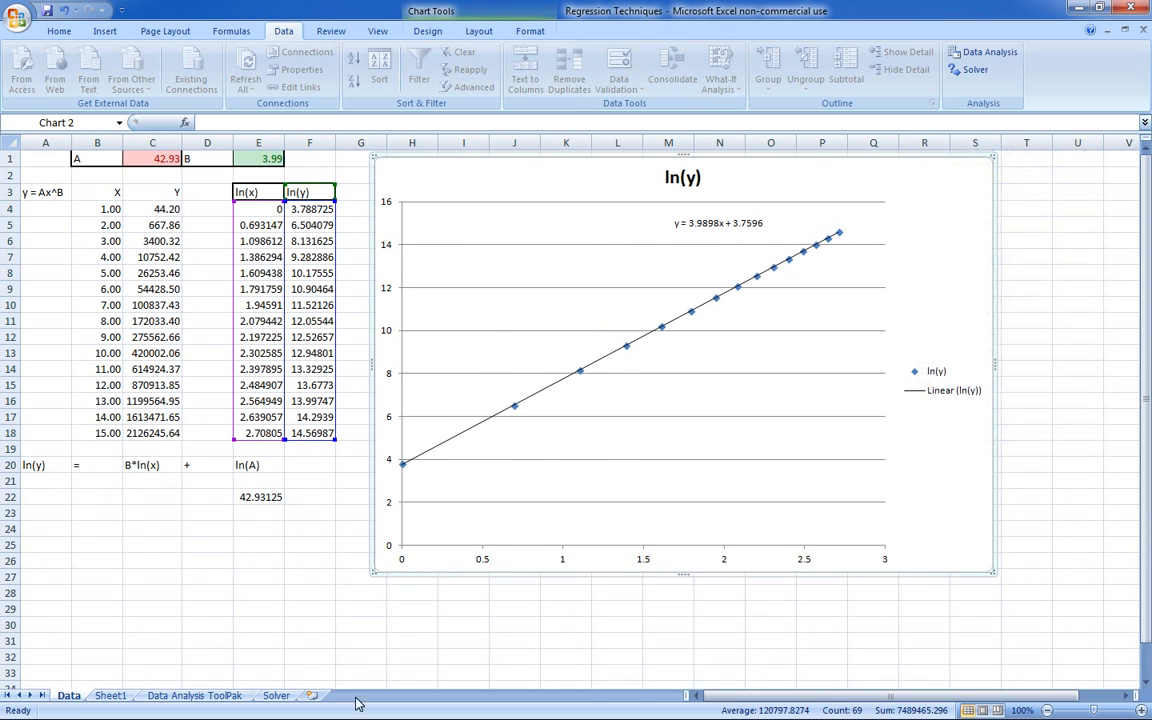
click(110, 695)
right_click(520, 513)
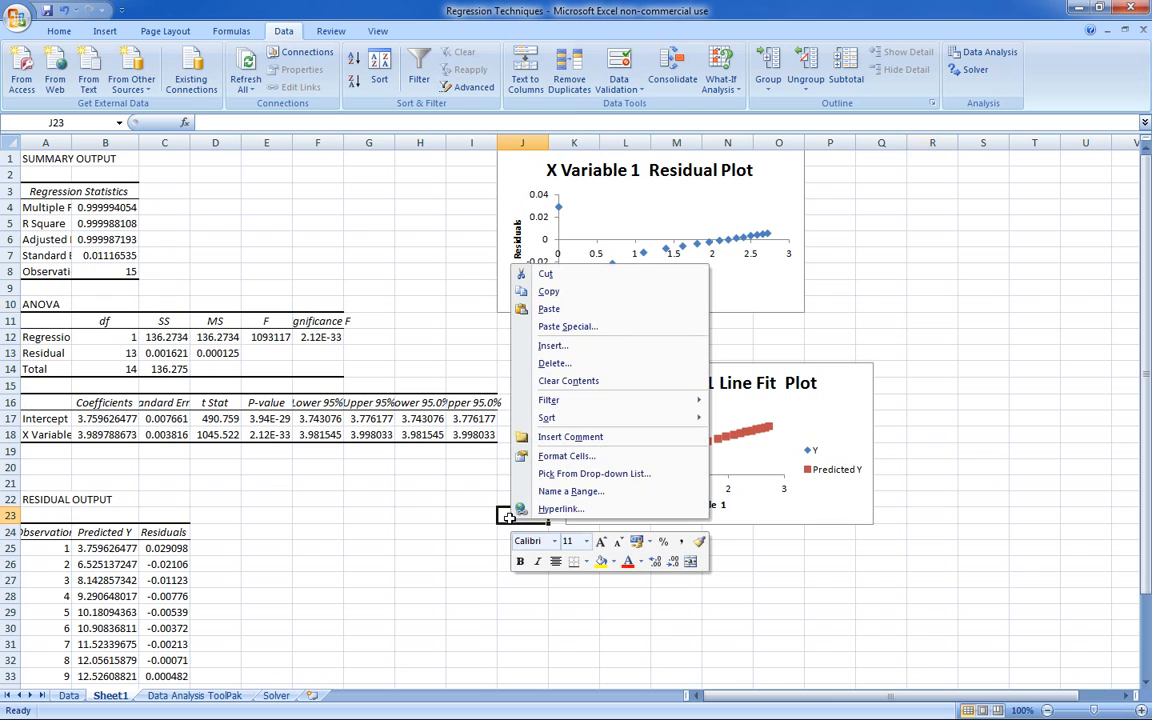
click(648, 310)
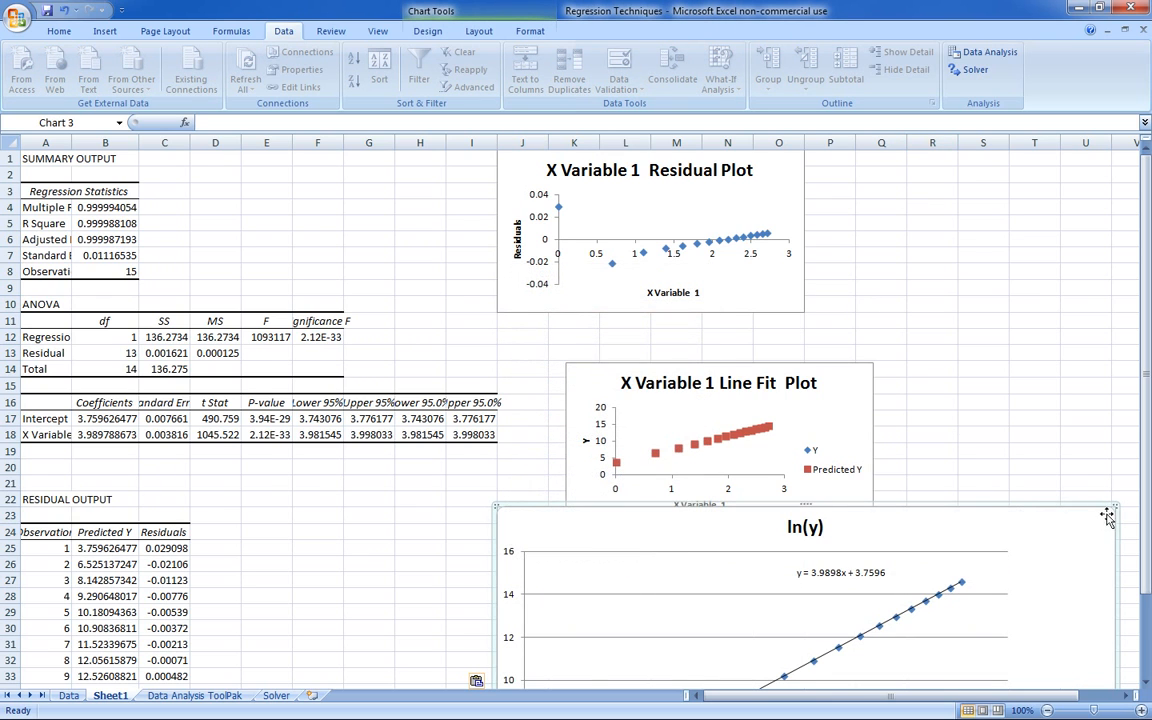
drag(1006, 552, 975, 573)
drag(930, 588, 862, 320)
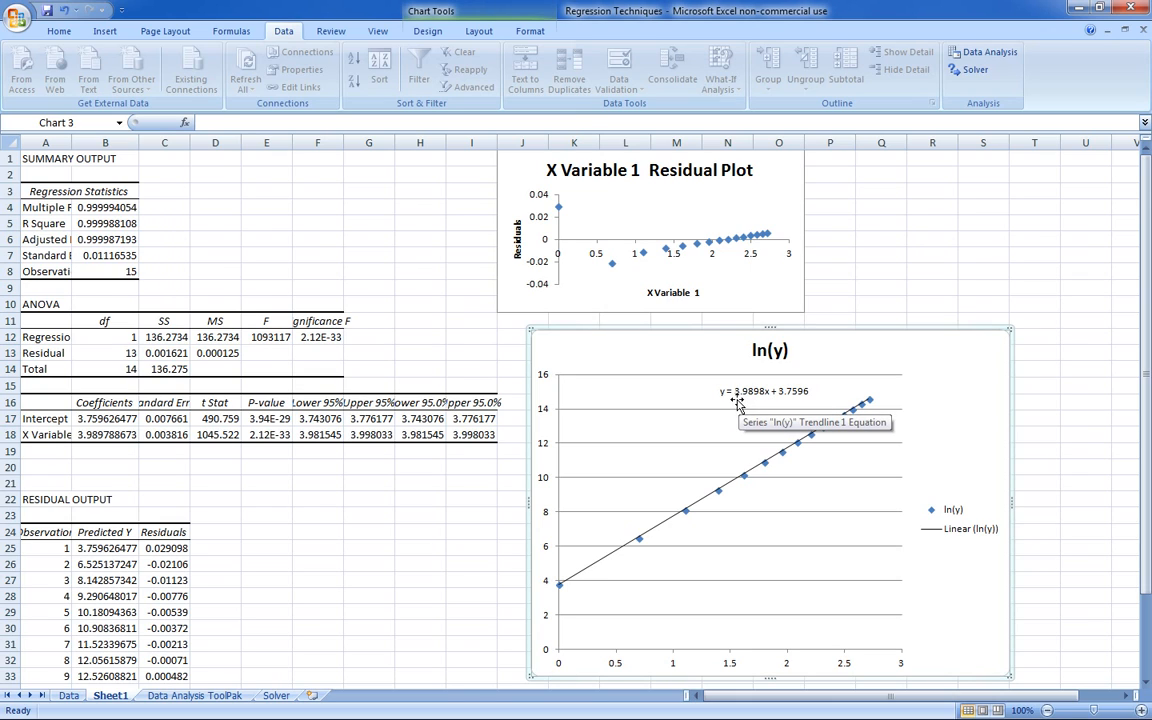
- Widen column A to fit its labels and compare the coefficients in B17:B18 with the ln(y) chart's trendline equation
double_click(70, 137)
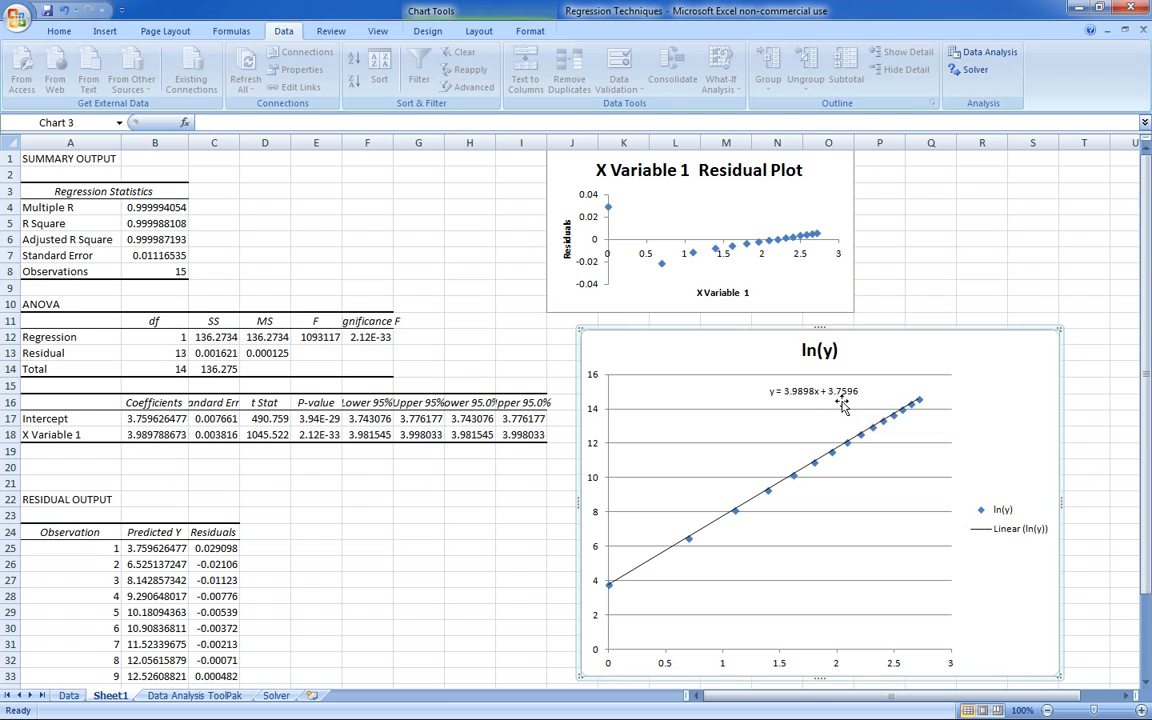
click(150, 420)
click(152, 455)
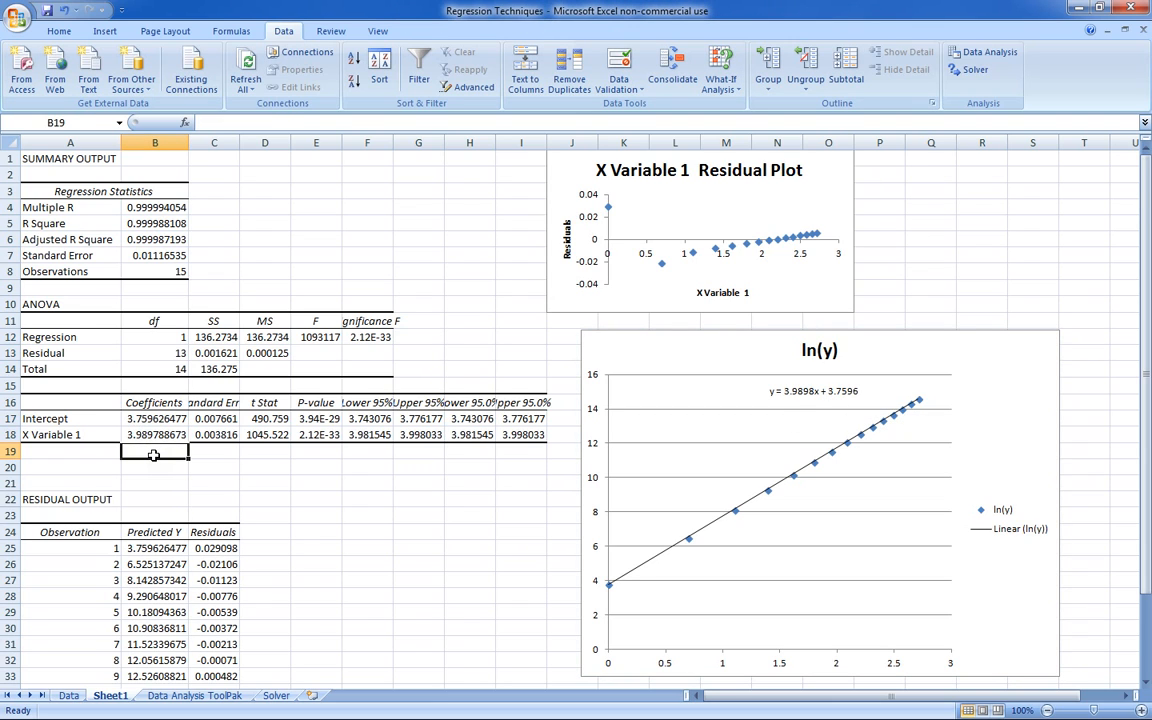
click(775, 391)
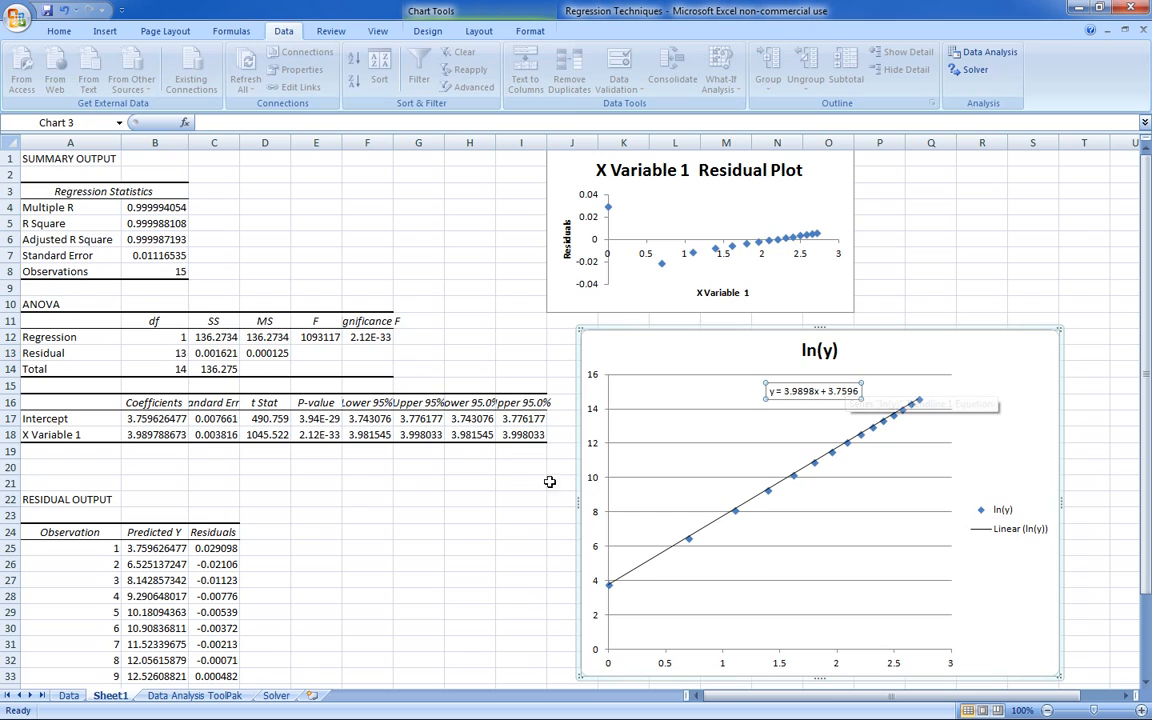
click(160, 458)
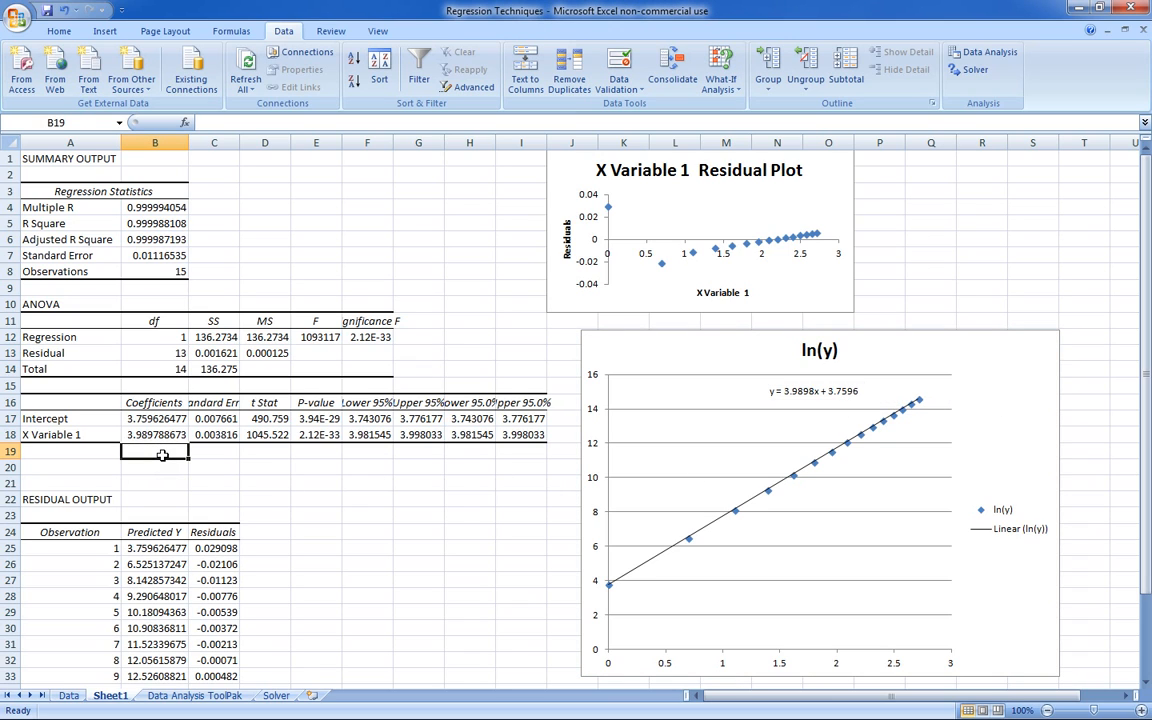
- Delete the copied ln(y) chart from Sheet1
click(1014, 338)
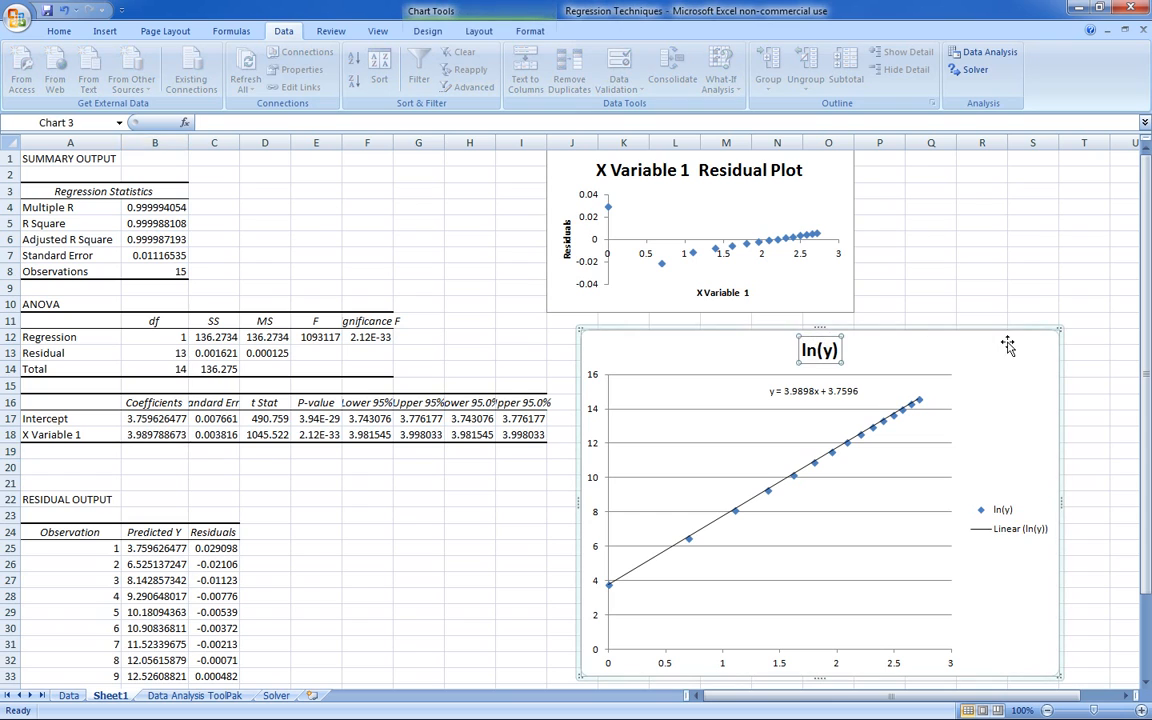
key(Delete)
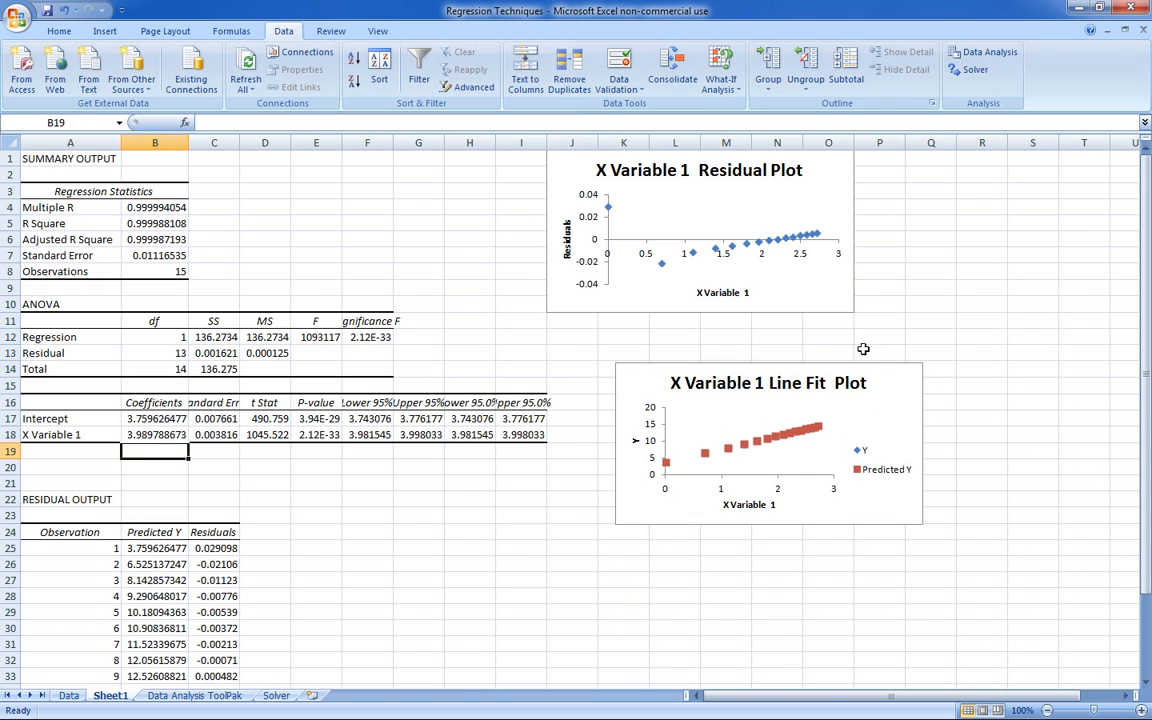
- Enlarge the X Variable 1 Line Fit Plot by extending two of its opposite corners outward
click(889, 400)
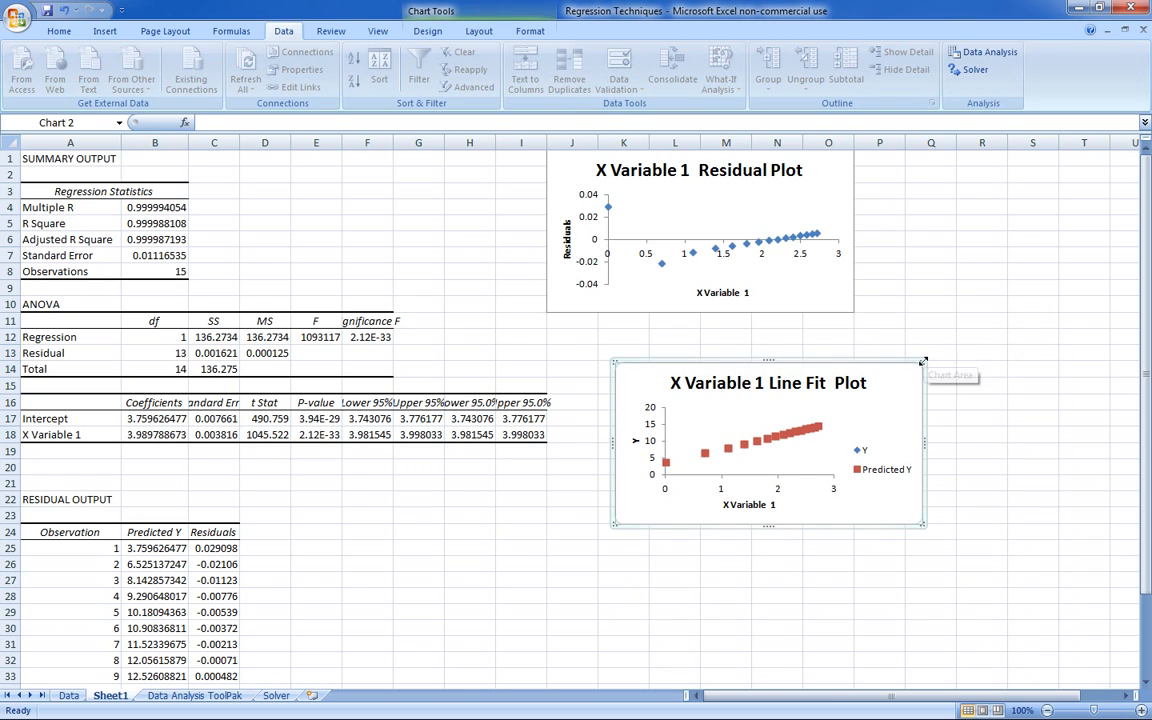
drag(924, 361, 1072, 215)
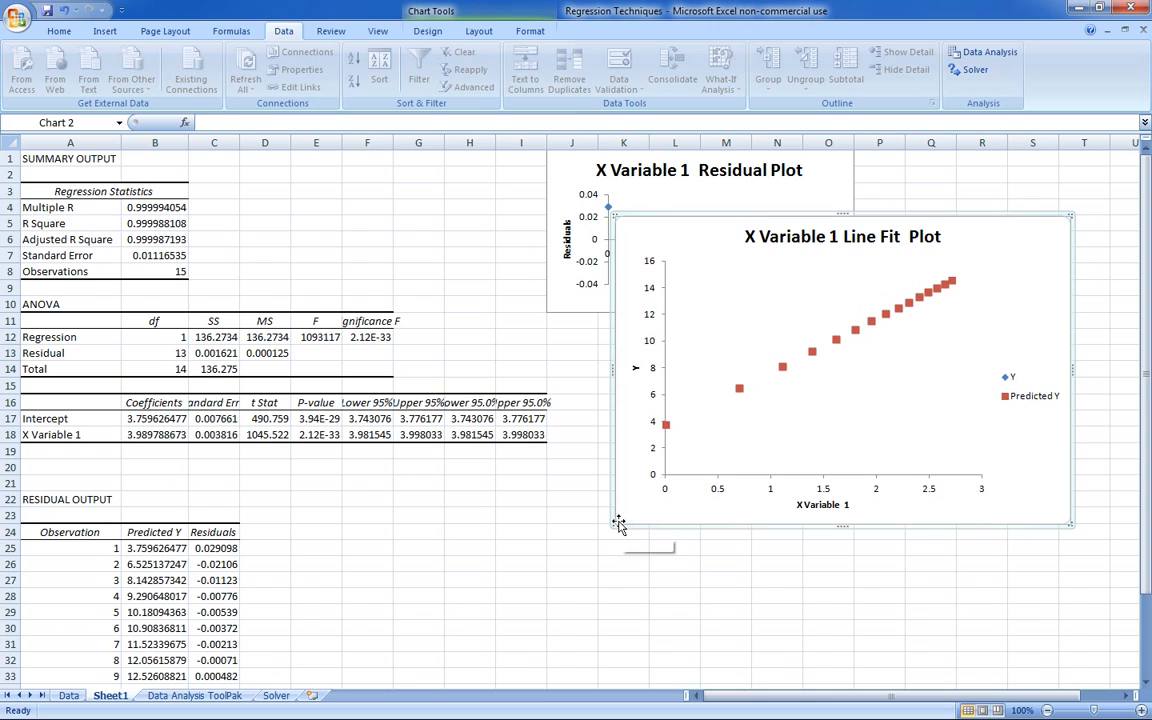
drag(613, 525, 596, 538)
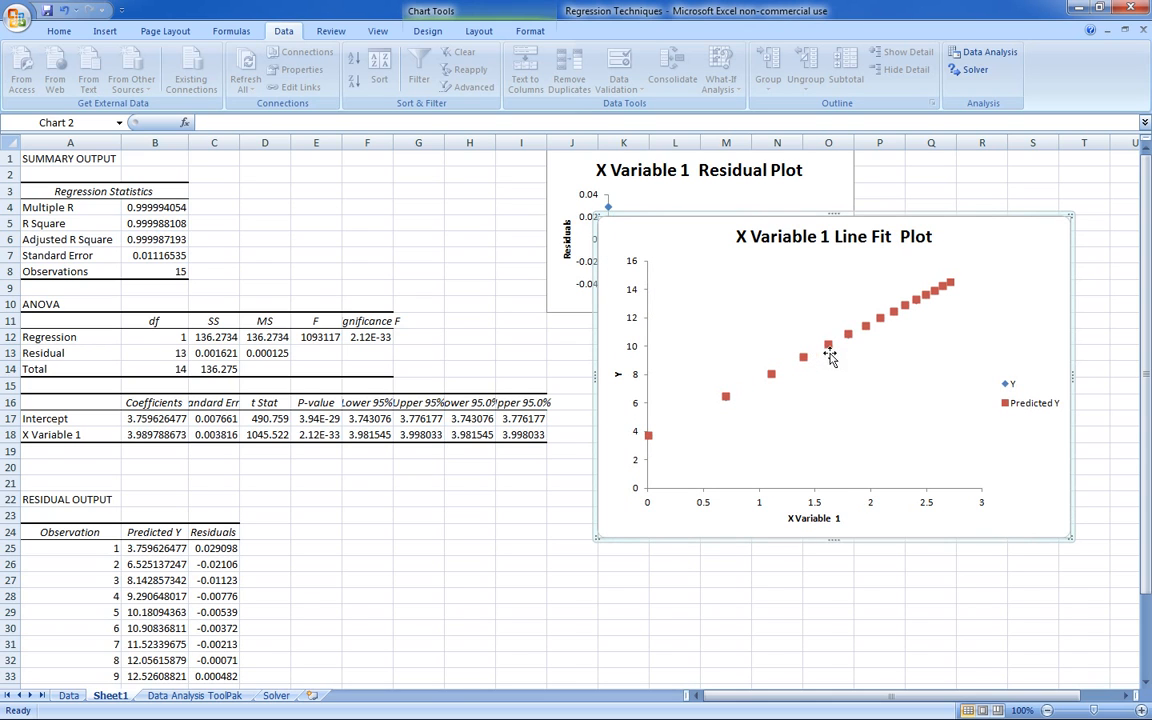
- Set the Predicted Y series to built-in markers of size 2 and move the line fit plot below the residual plot
right_click(829, 349)
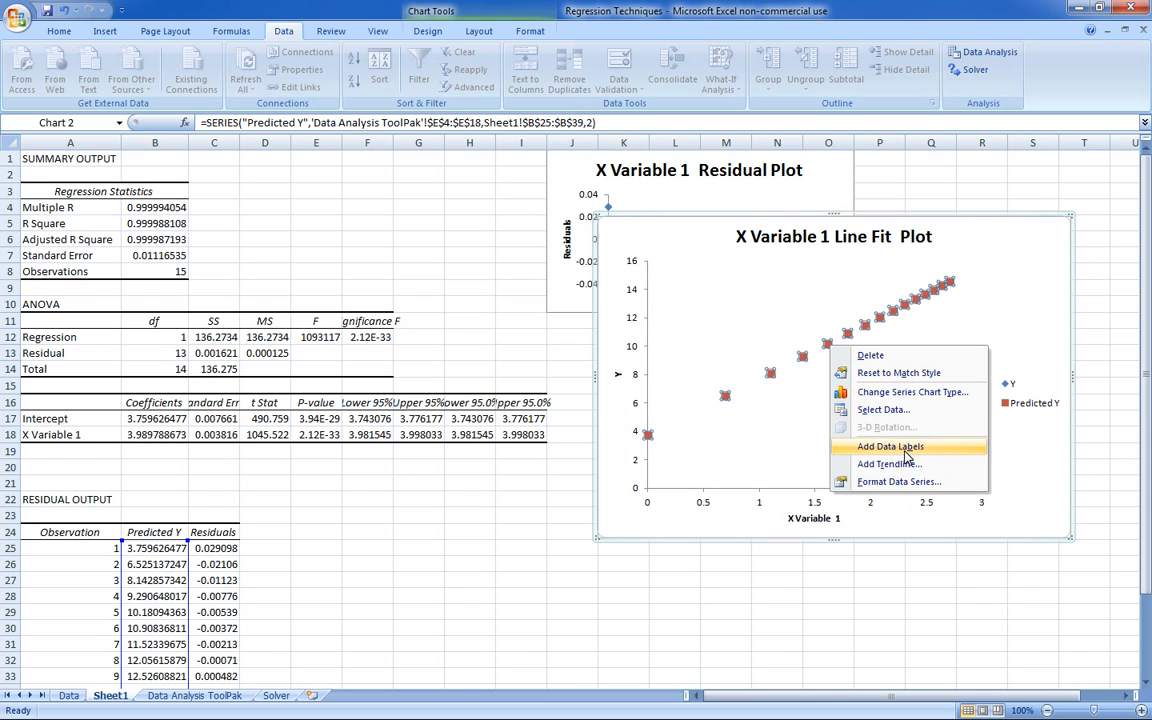
click(900, 481)
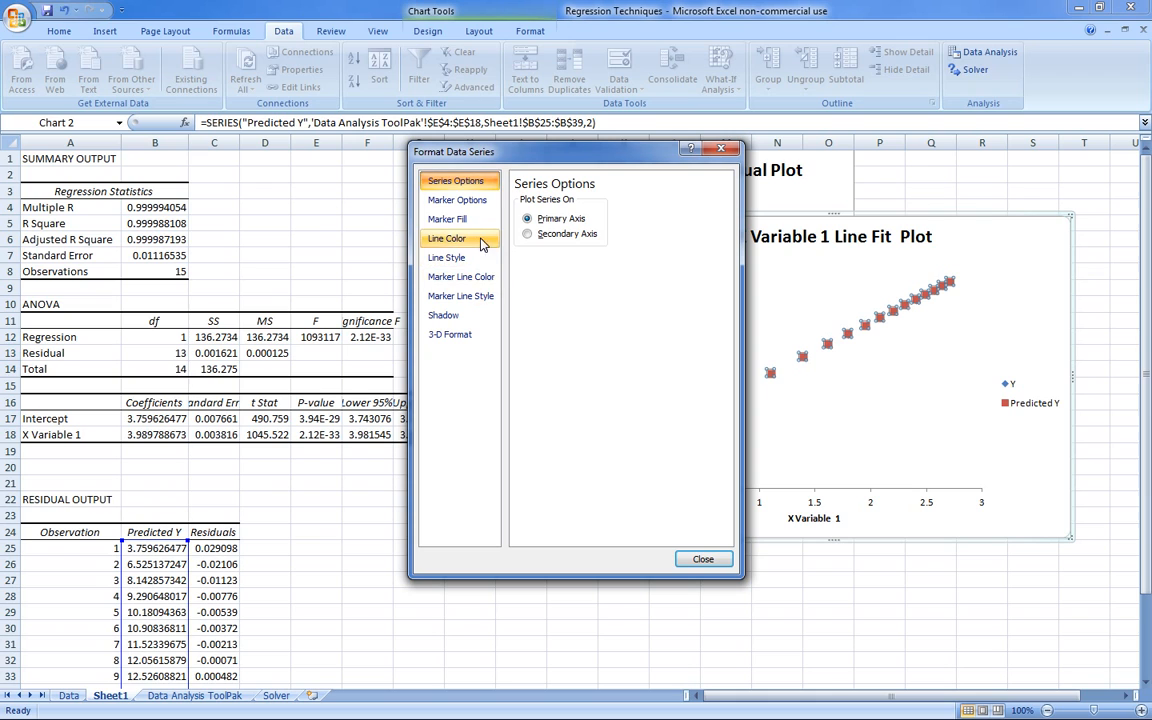
click(457, 200)
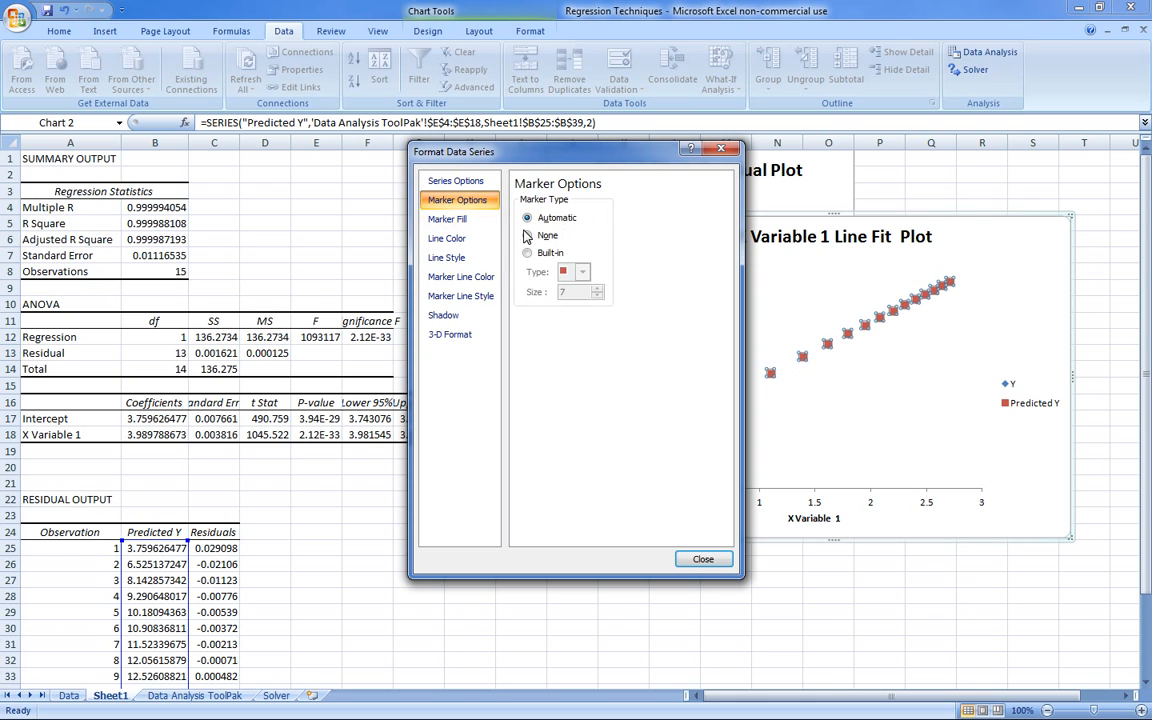
click(527, 253)
click(597, 296)
click(597, 296)
click(597, 296)
click(597, 296)
click(597, 296)
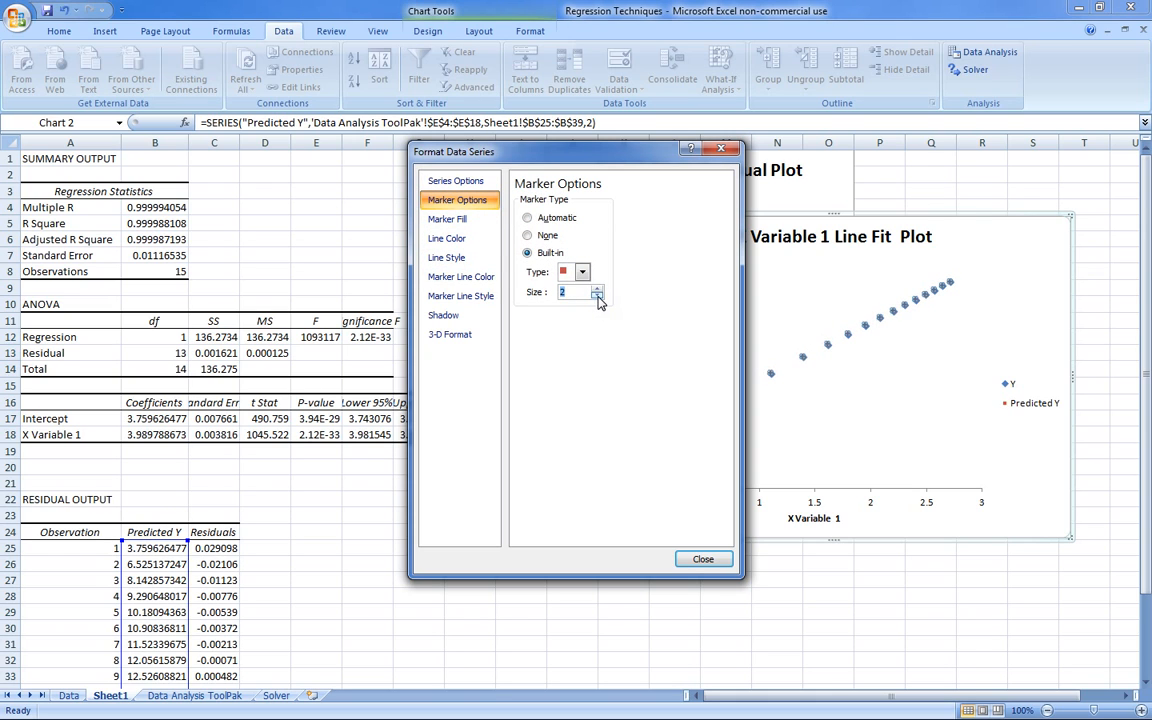
click(706, 561)
click(926, 383)
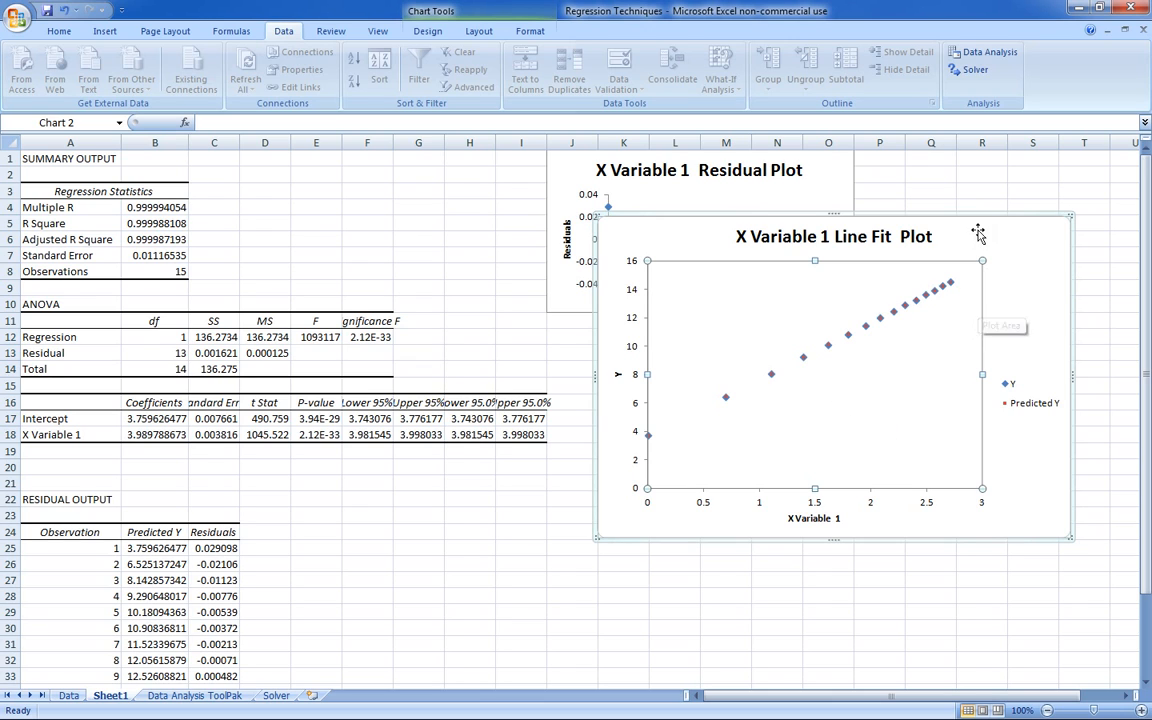
drag(1003, 214, 996, 349)
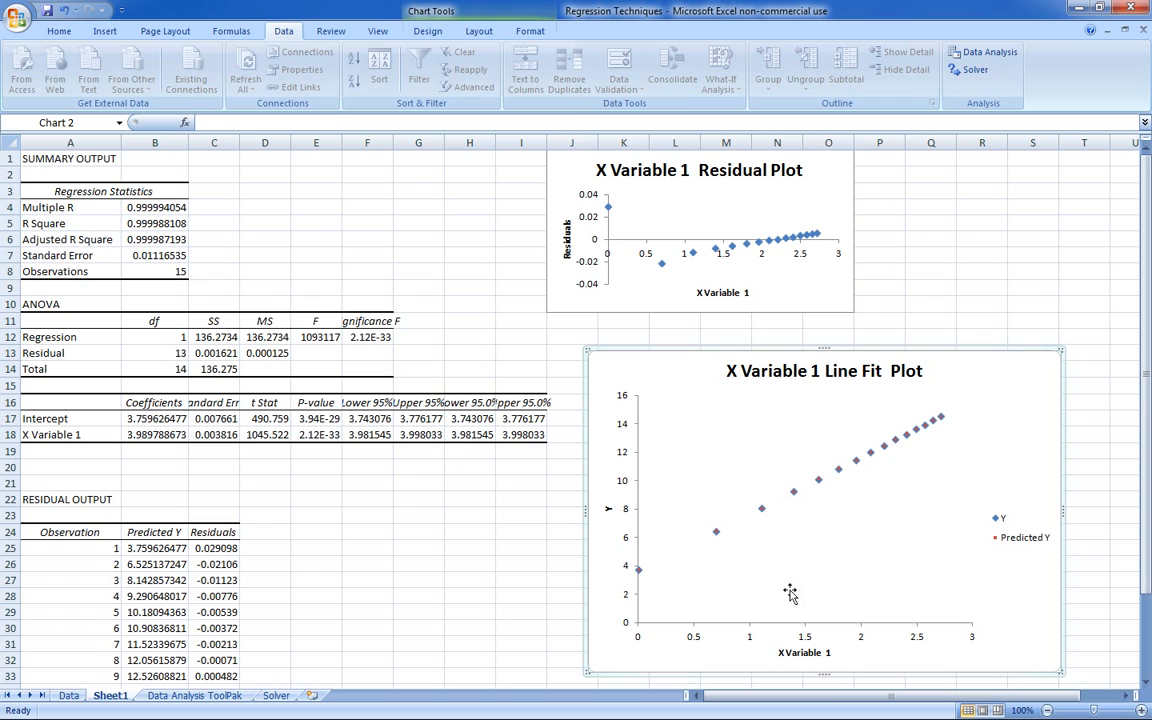
- Examine the residuals in C25:C39 and the linearized equation in row 20 of the Data sheet
scroll(305, 510, down, 2)
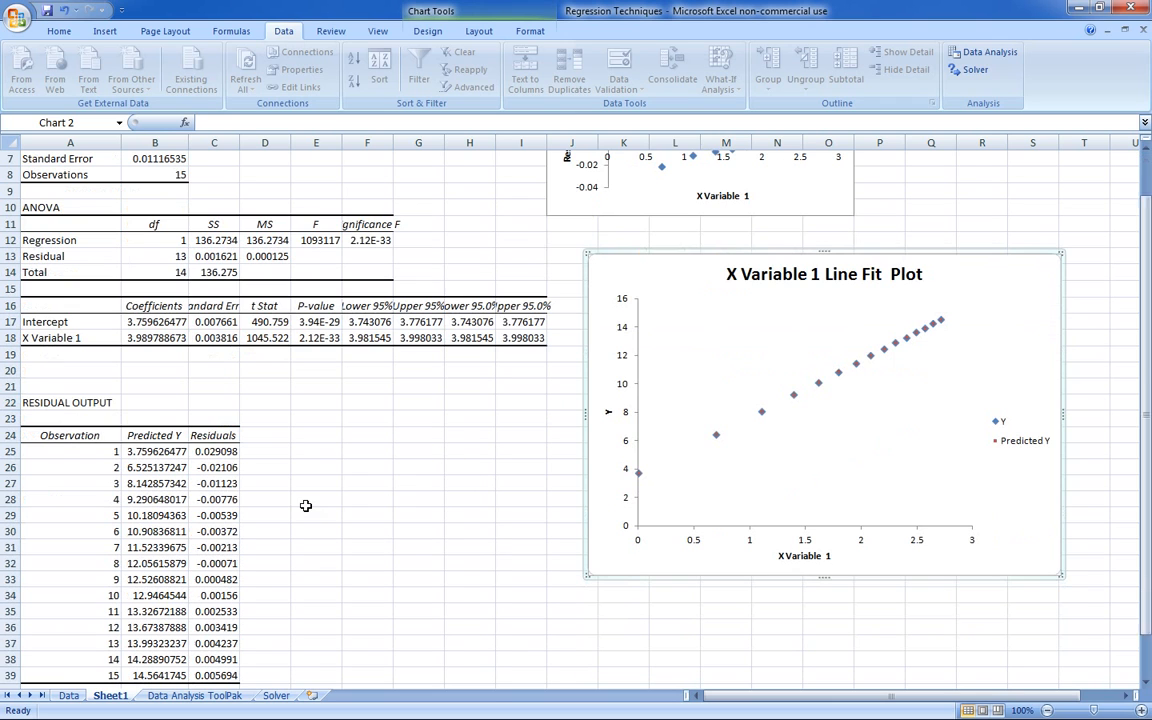
drag(213, 451, 215, 675)
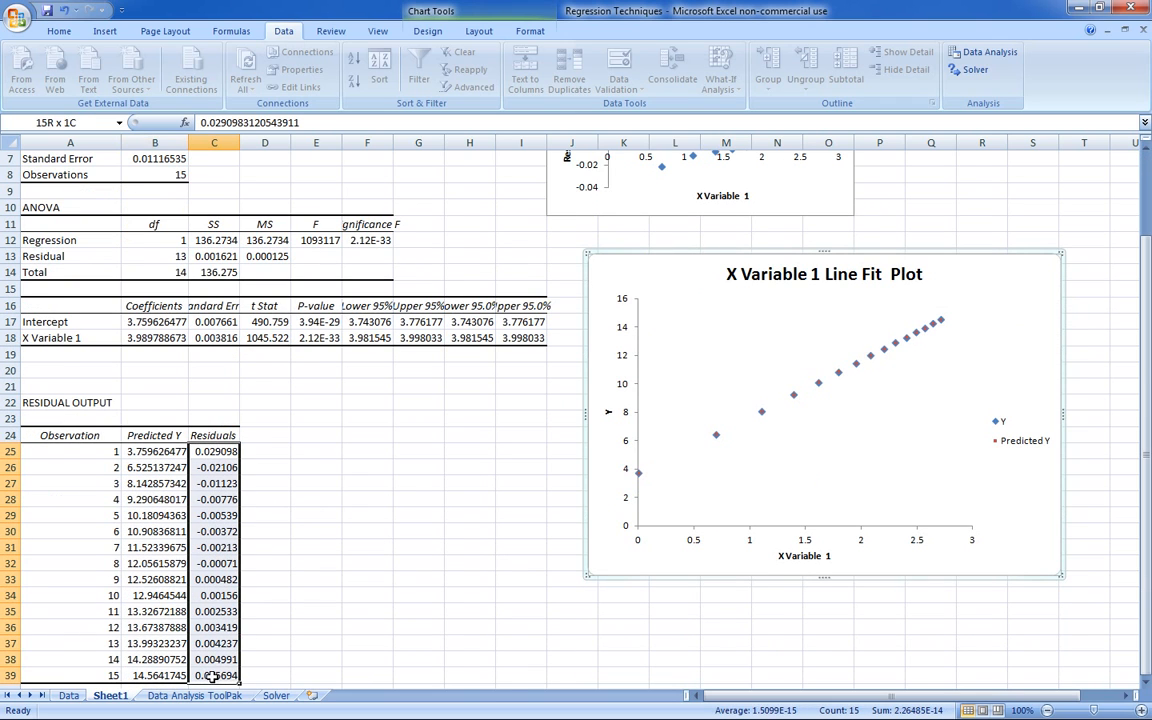
click(280, 466)
click(285, 455)
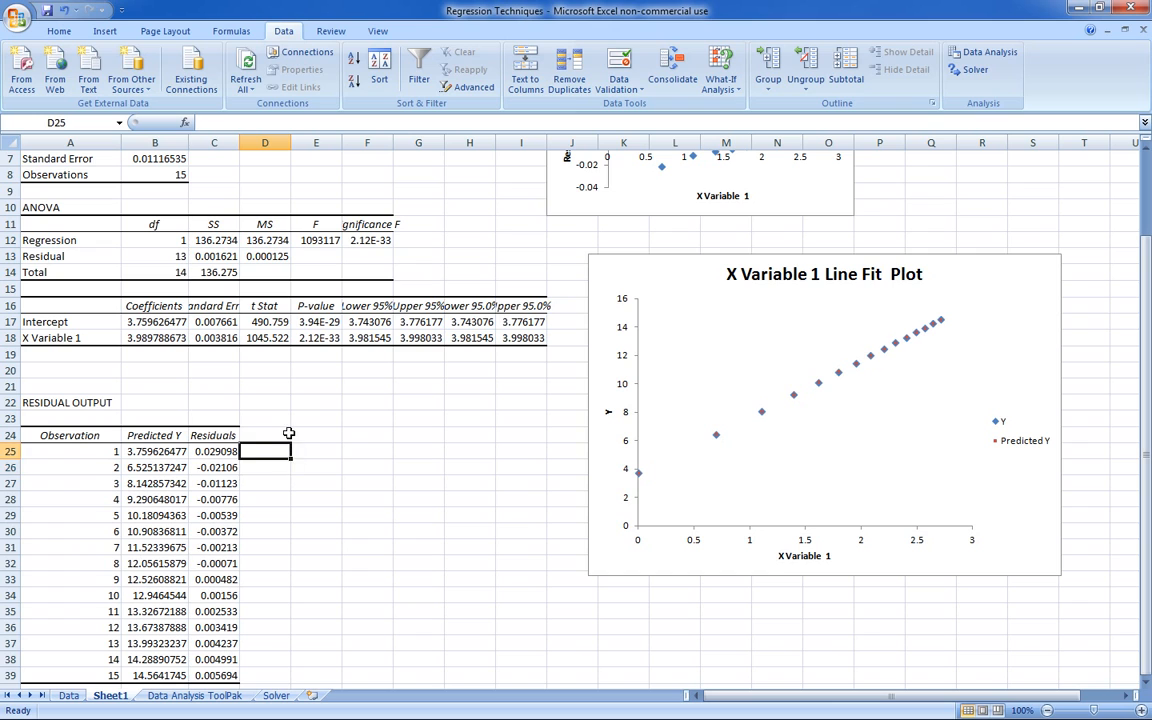
click(288, 434)
scroll(329, 429, up, 2)
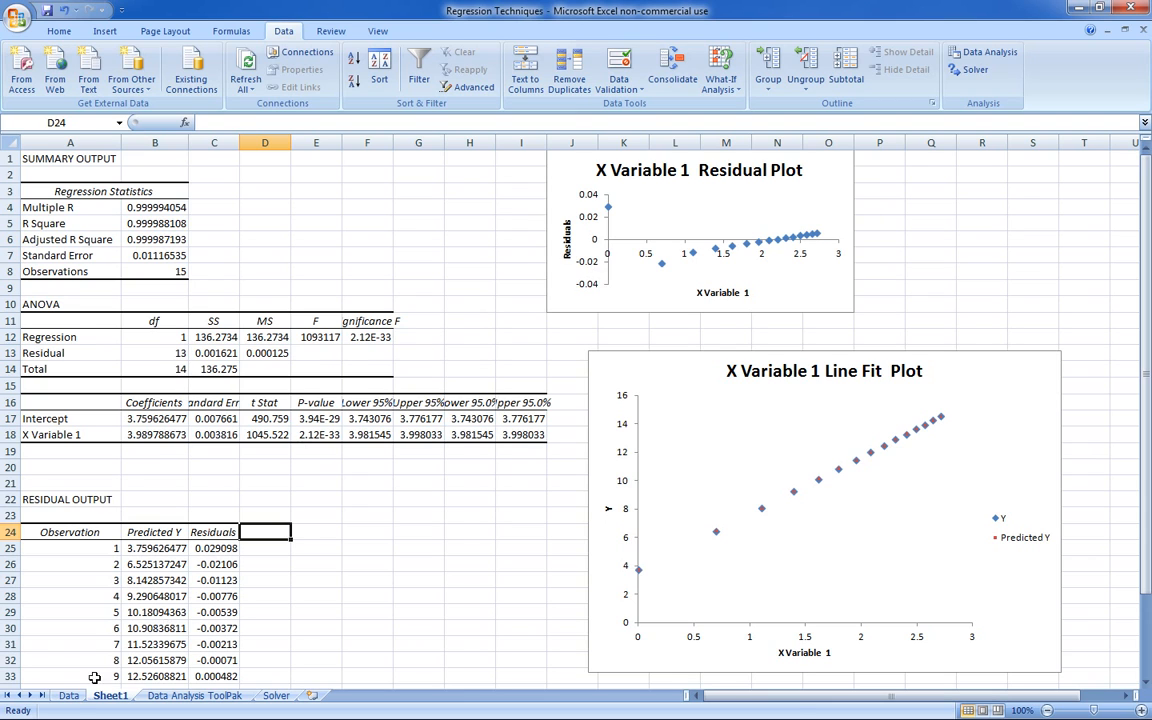
click(68, 695)
drag(25, 464, 270, 463)
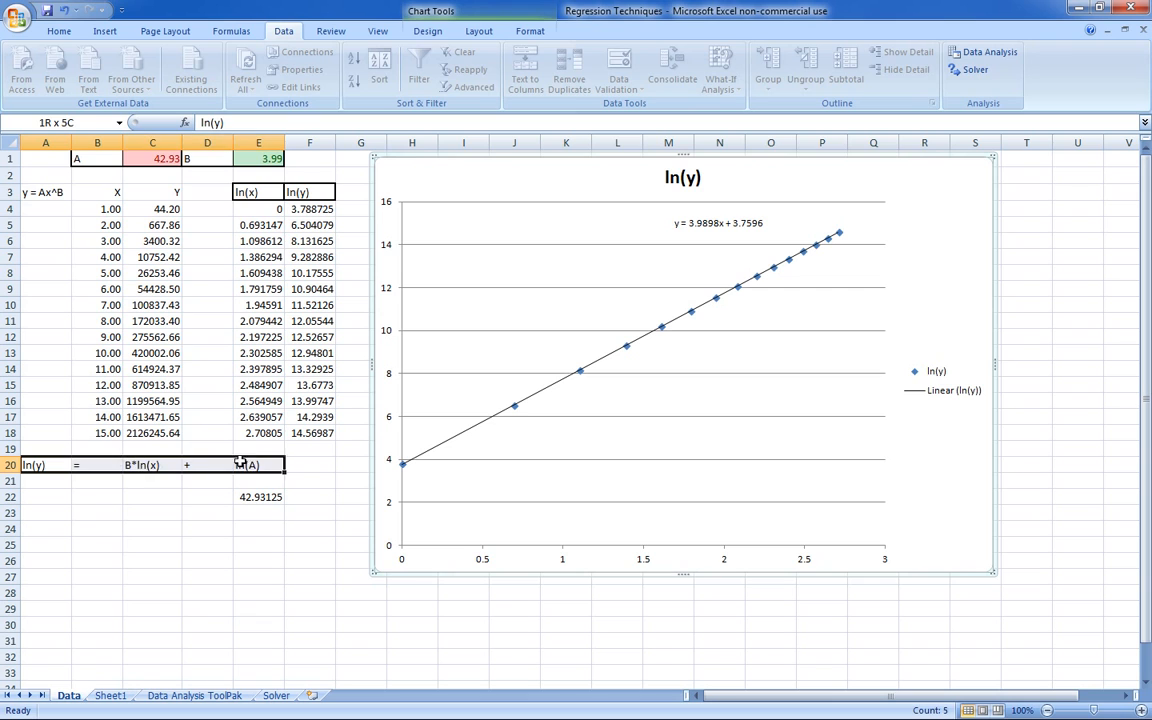
click(250, 576)
click(112, 696)
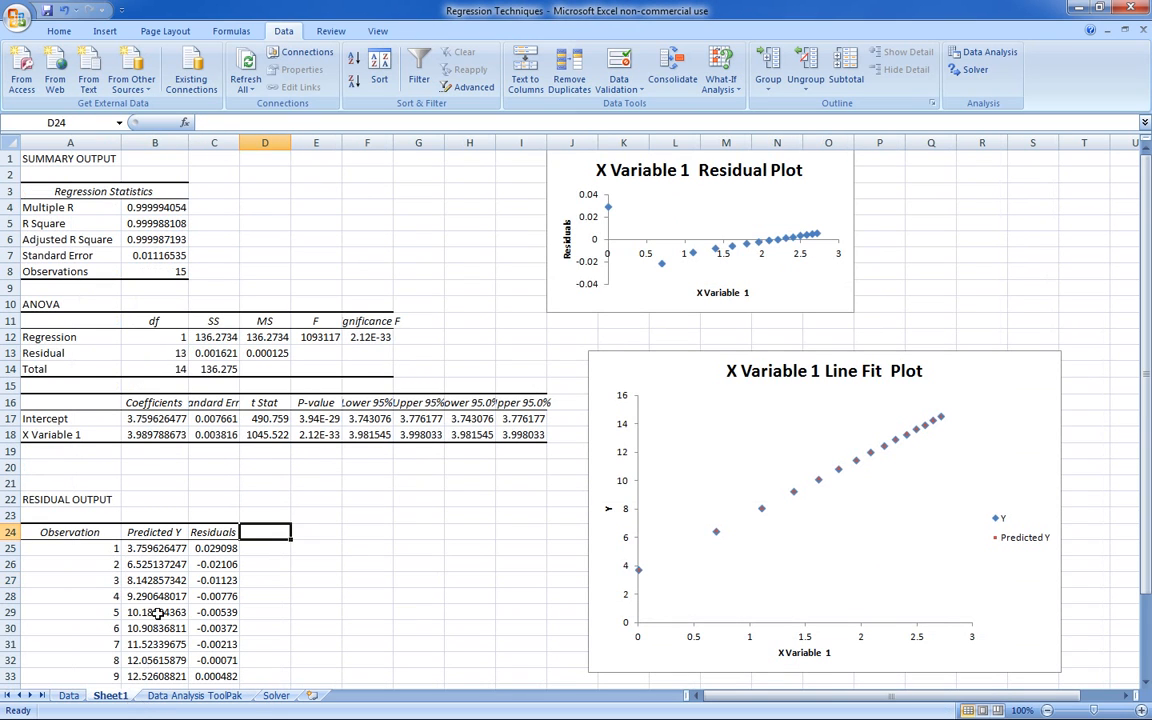
- Widen column E of the regression output to fit its values and look through the tables
double_click(342, 143)
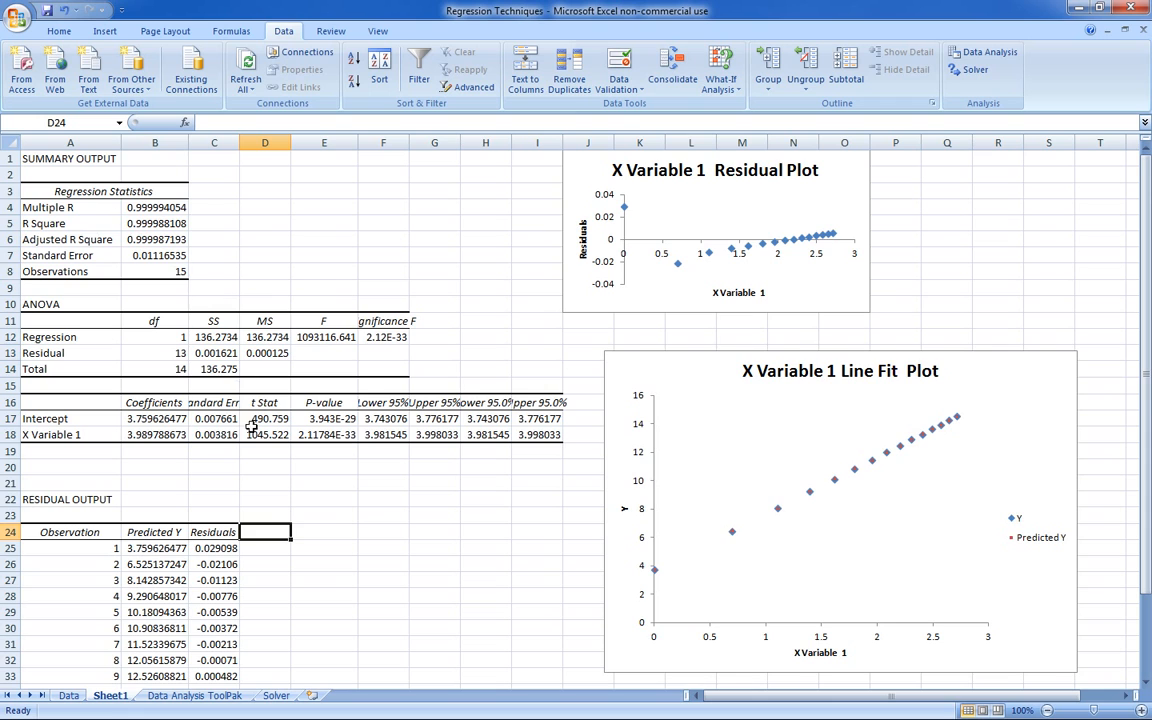
scroll(316, 494, down, 3)
scroll(333, 489, up, 3)
- Copy the model label and X and Y data in A3:C18 of the Data sheet to A3 of the Solver sheet
click(68, 695)
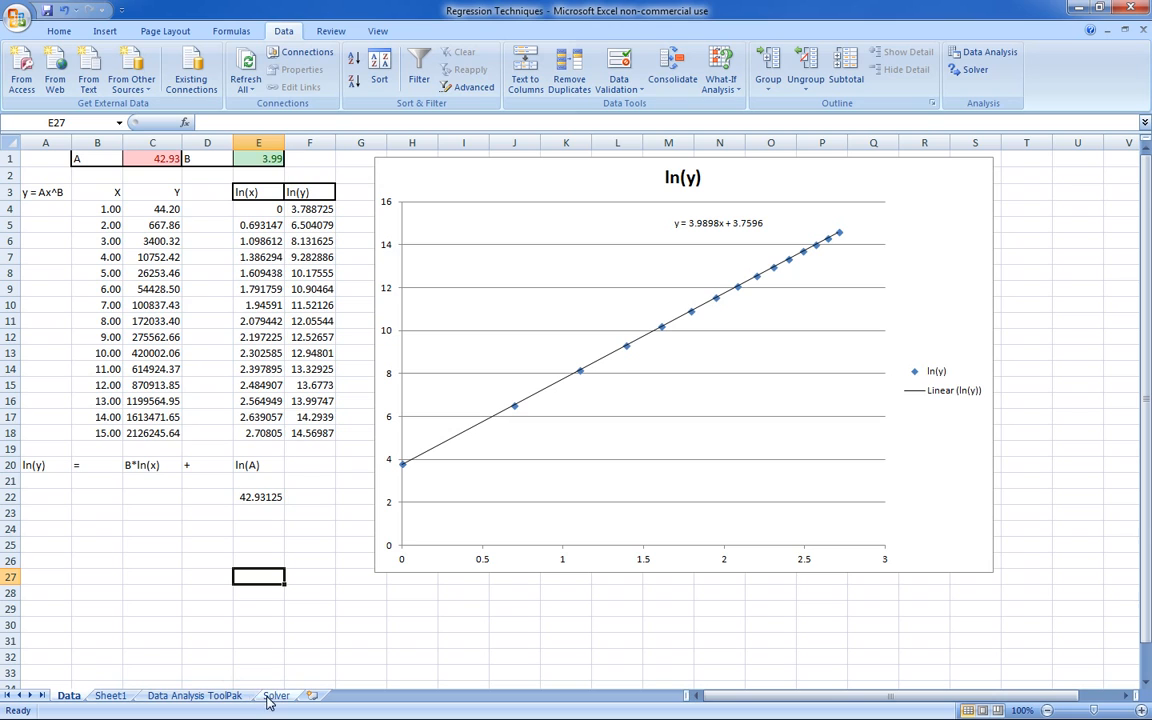
drag(33, 186, 152, 432)
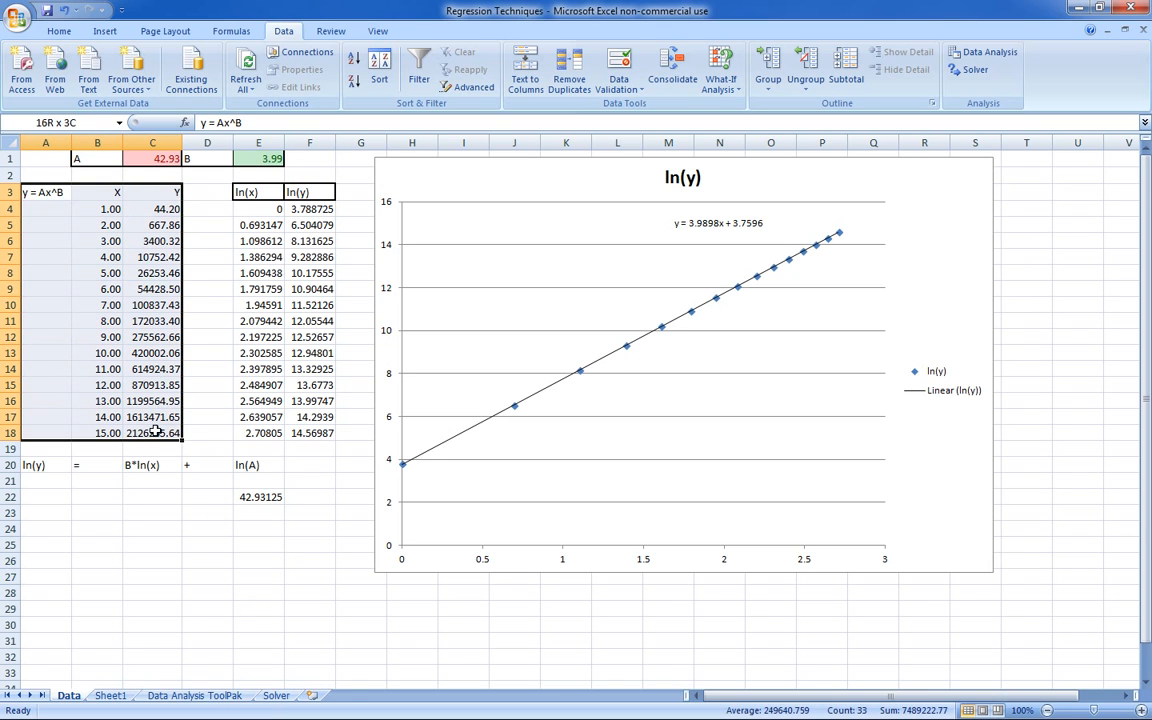
right_click(157, 433)
click(210, 461)
click(276, 695)
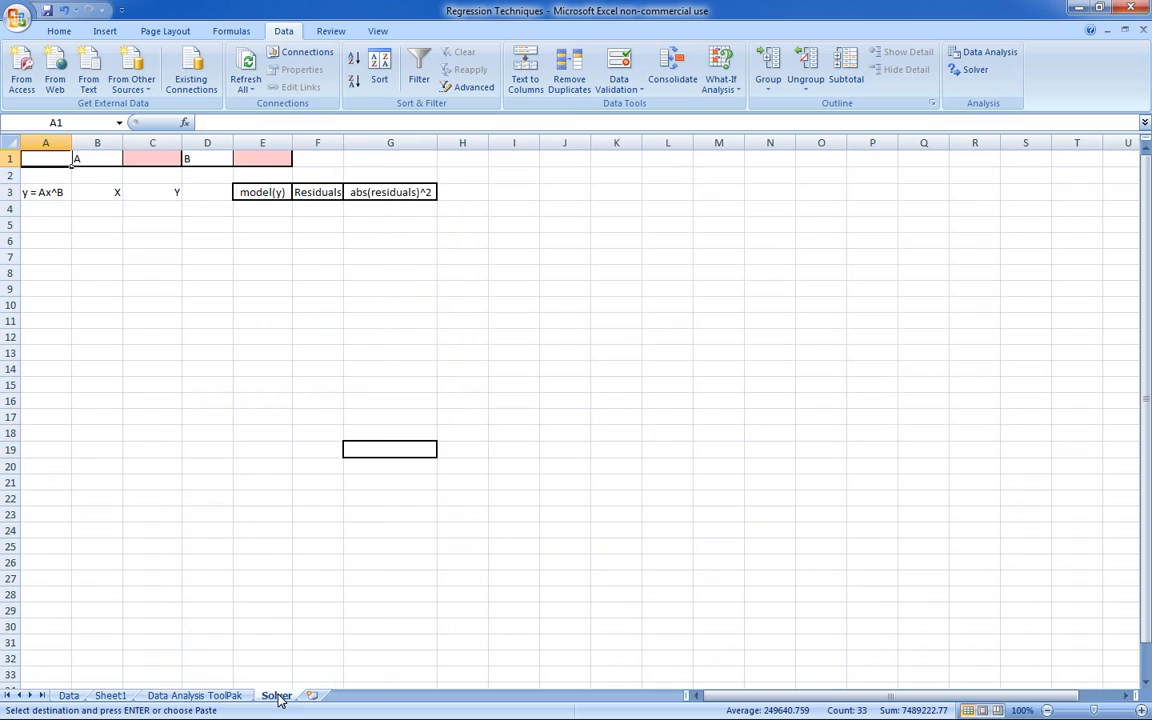
click(46, 191)
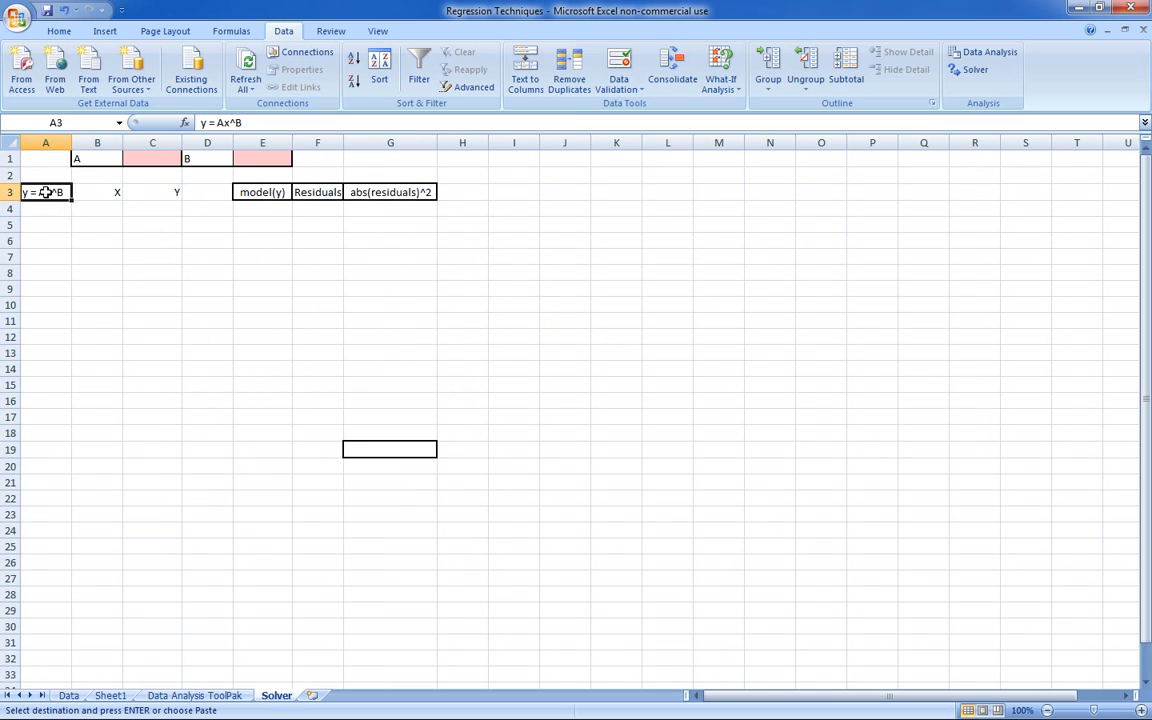
right_click(46, 191)
click(103, 240)
click(270, 335)
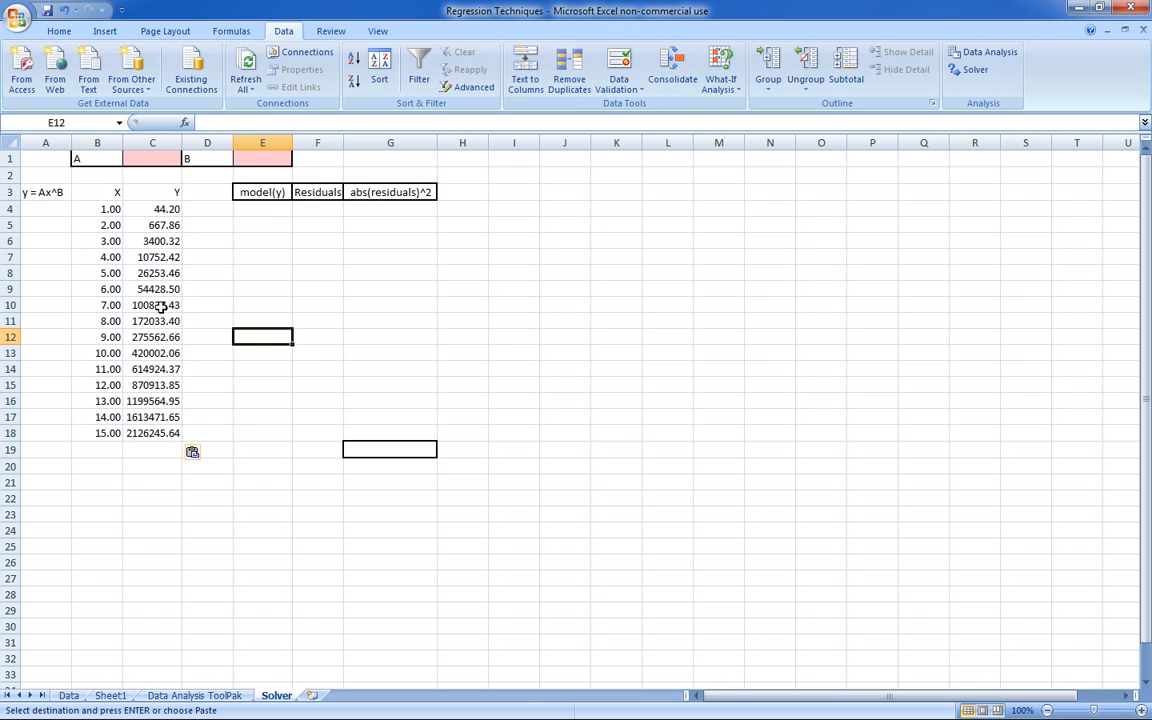
- Copy the A and B coefficient cells C1:E1 from the Data sheet to C1 of the Solver sheet
click(121, 697)
click(175, 696)
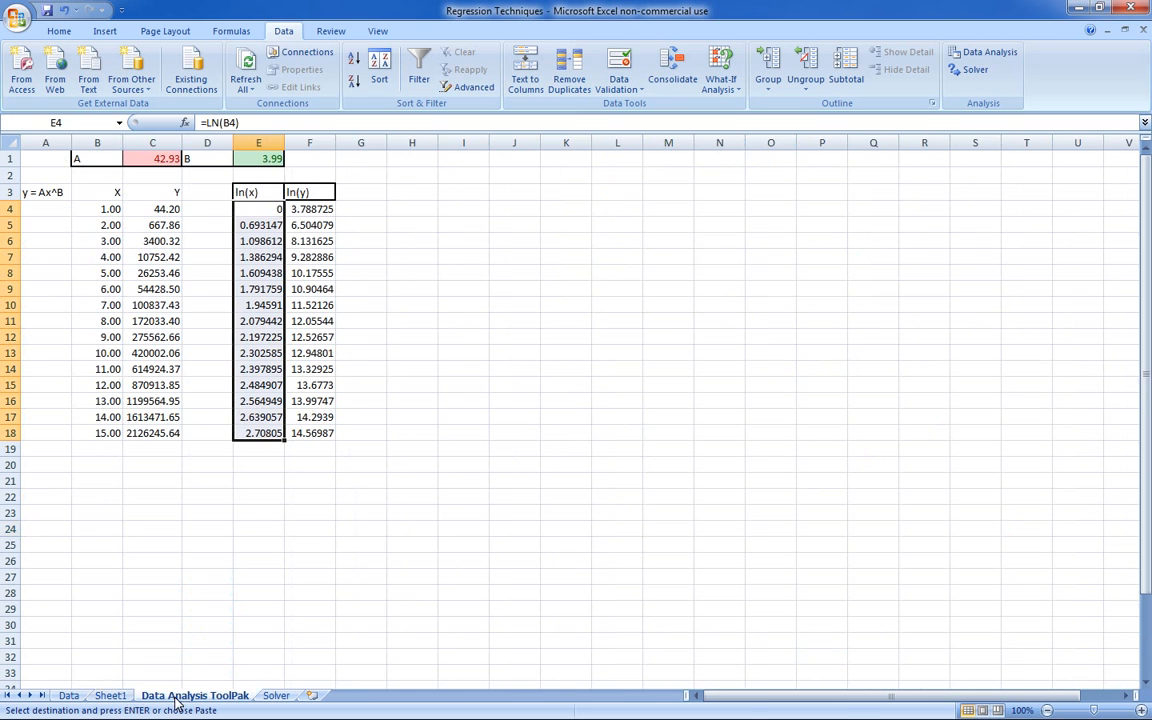
click(132, 697)
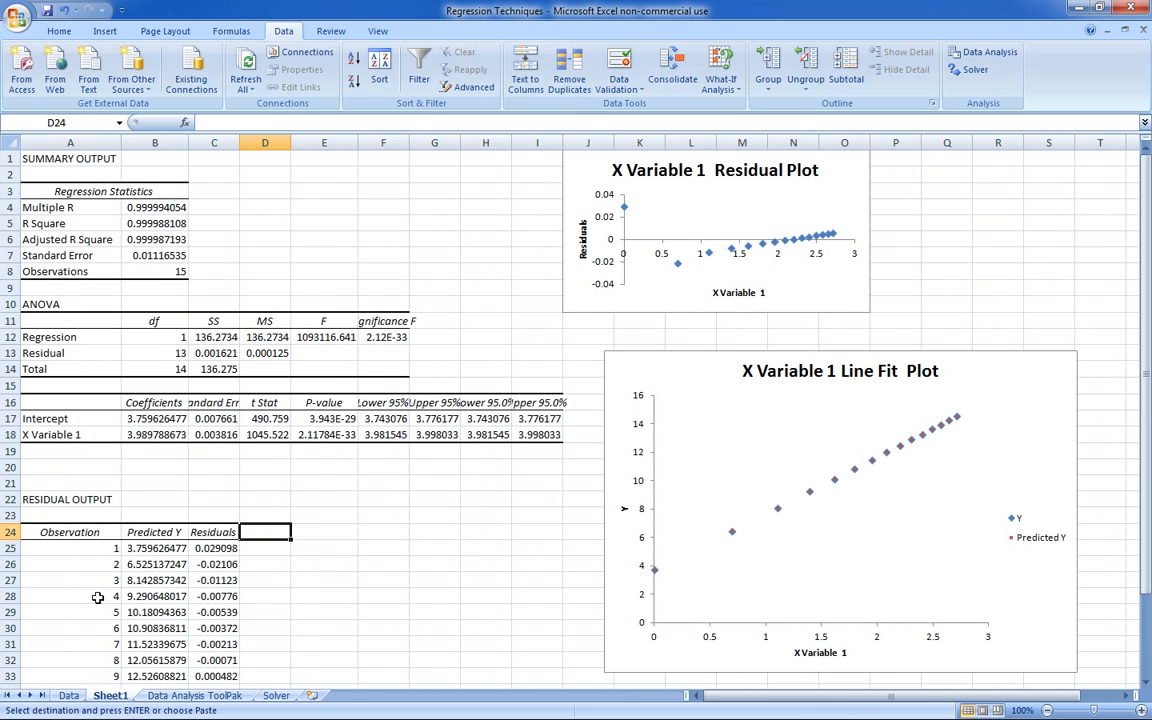
click(68, 695)
click(229, 414)
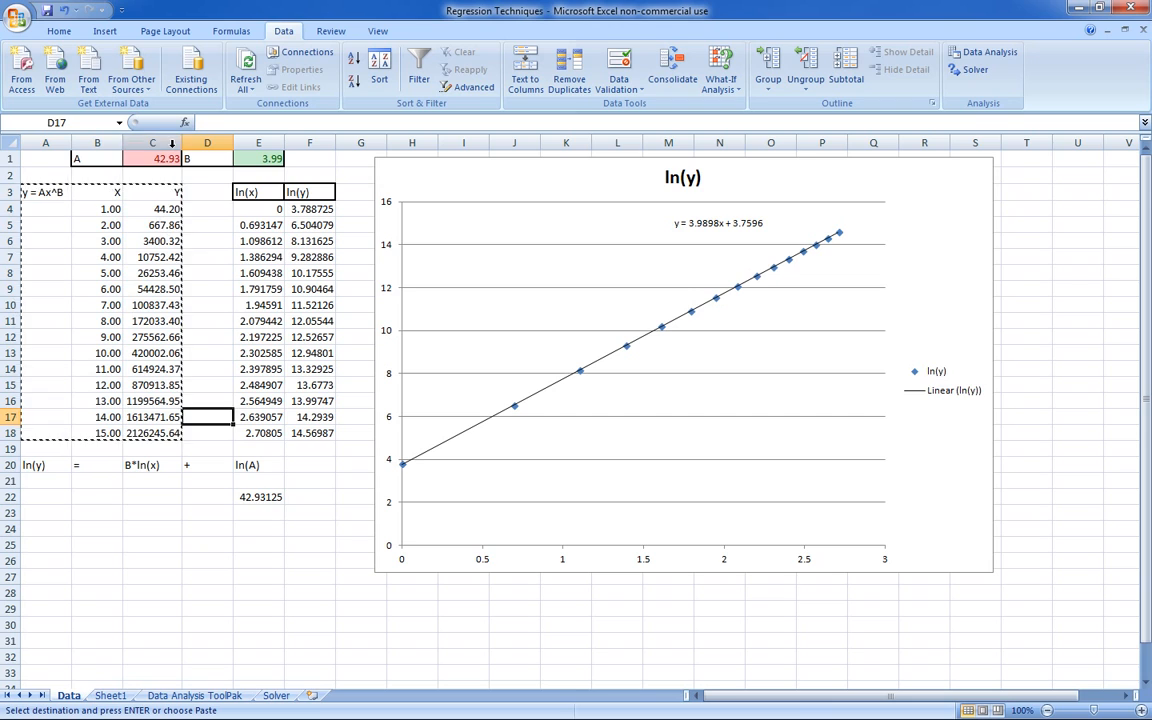
click(166, 159)
drag(170, 159, 258, 160)
key(ctrl+c)
click(274, 695)
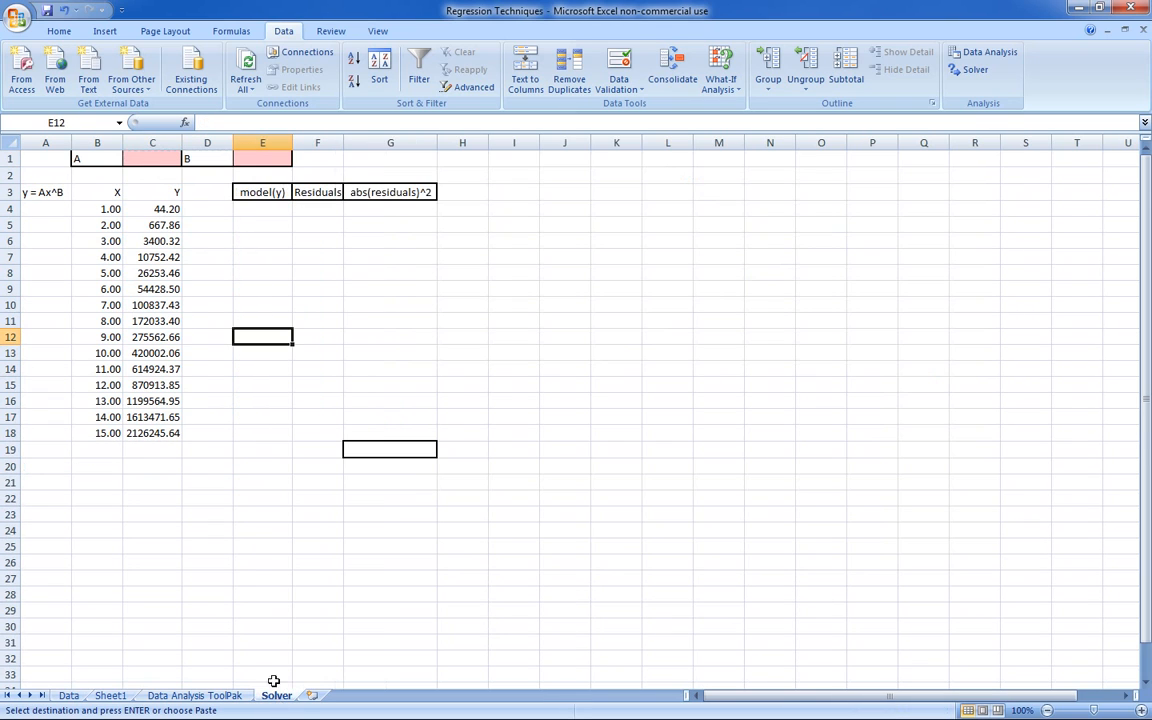
right_click(174, 160)
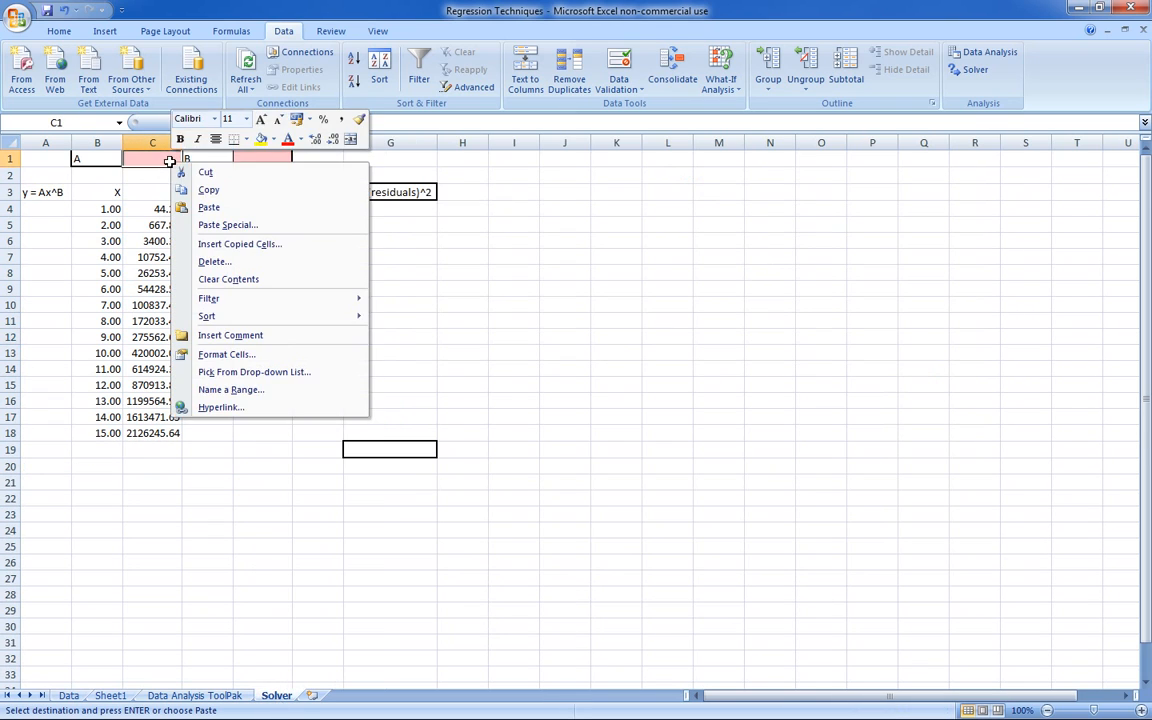
click(239, 206)
click(322, 366)
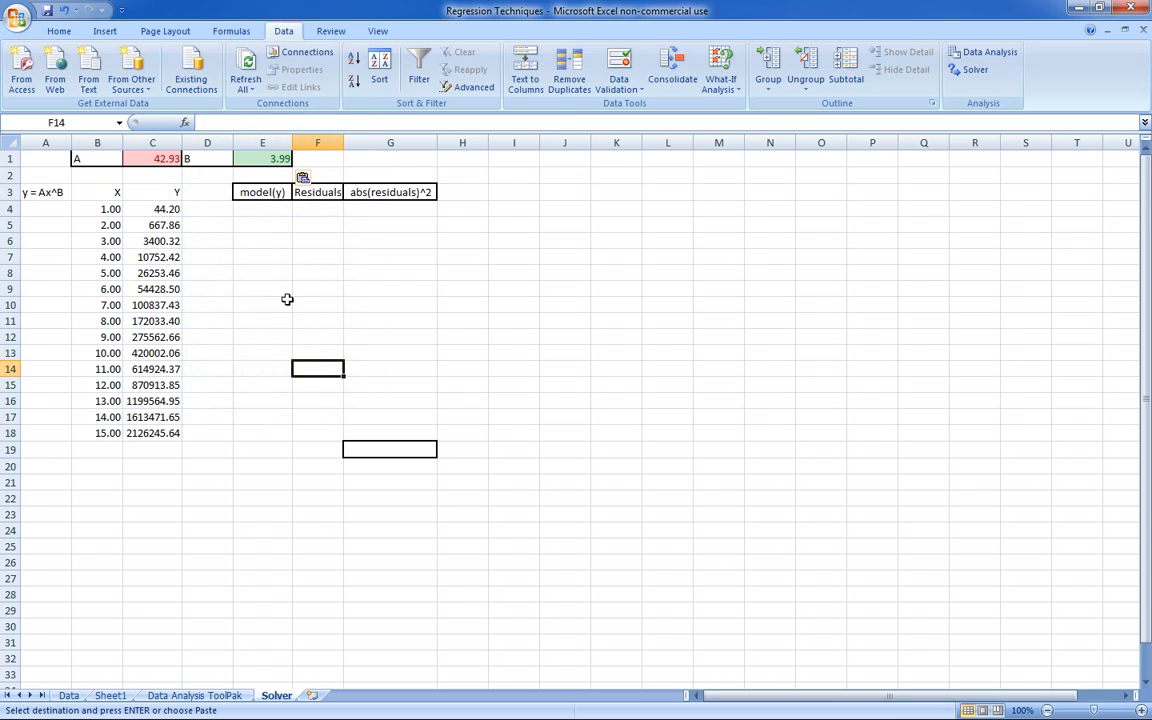
- Enter =$C$1*(B4^$E$1) in E4 under model(y) and fill it down to E18
click(265, 212)
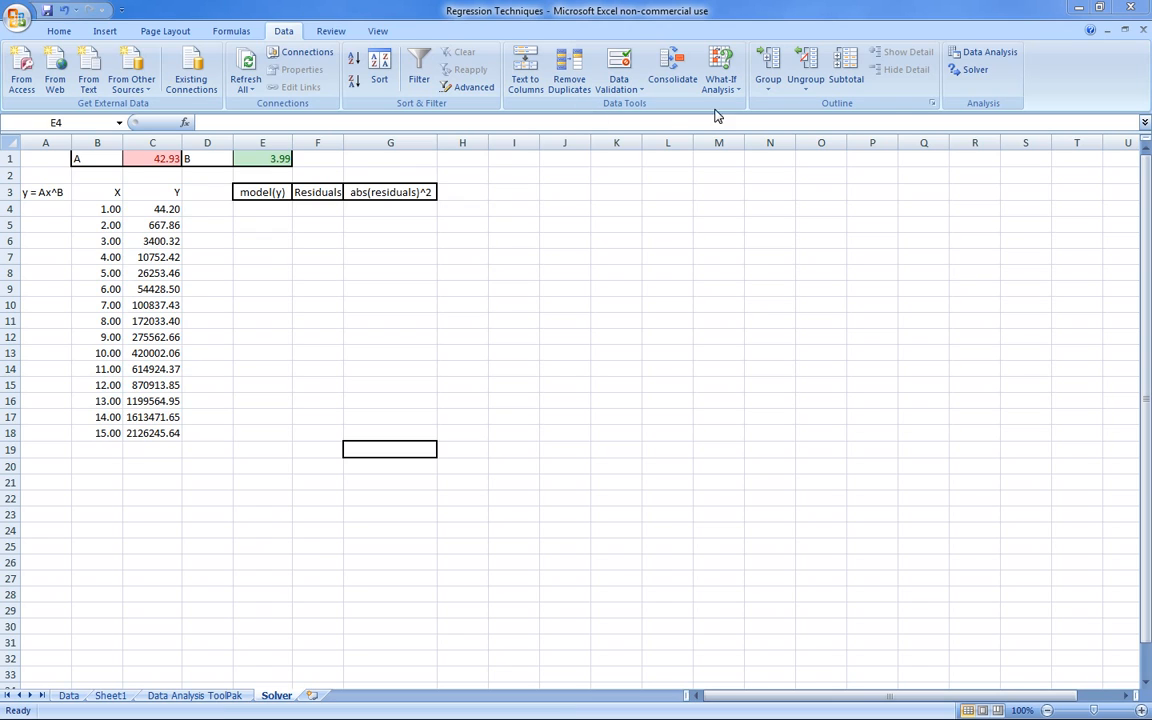
click(263, 212)
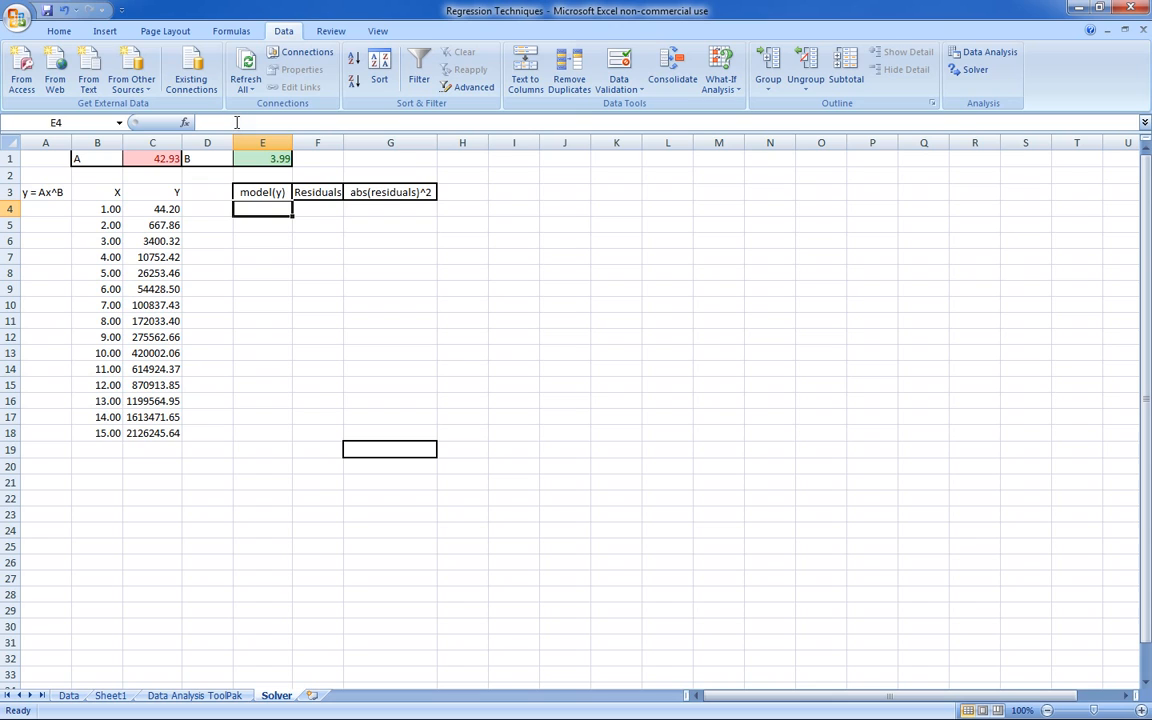
click(237, 122)
right_click(237, 122)
click(310, 166)
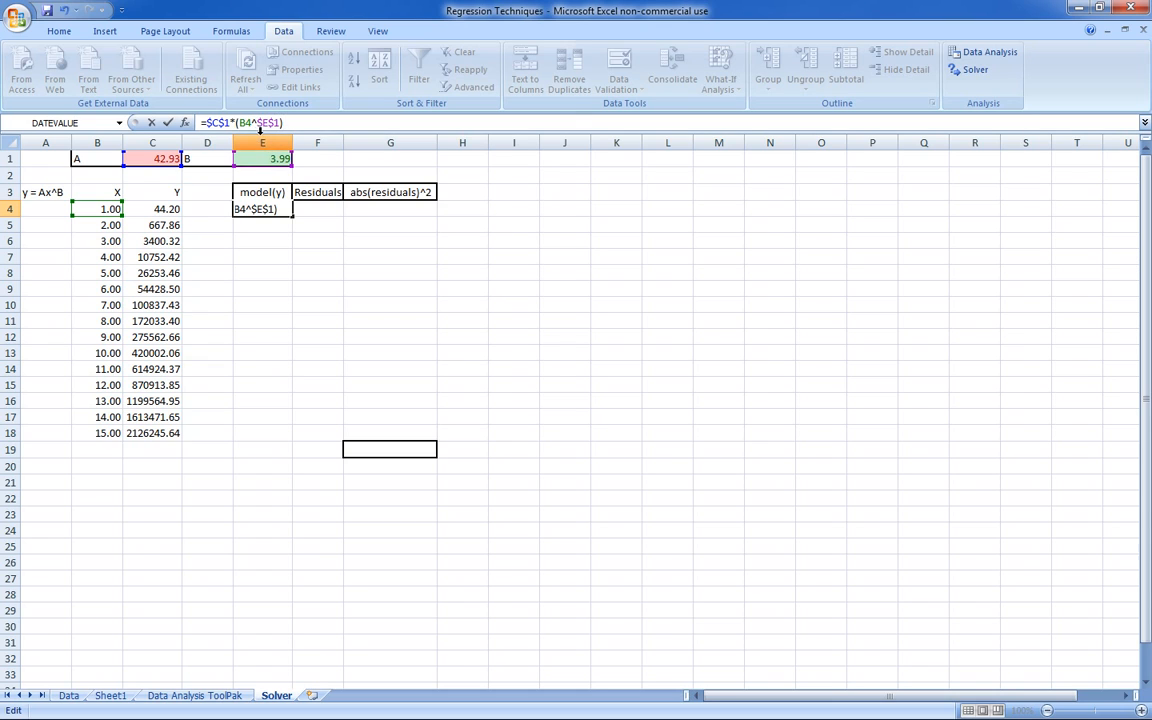
click(303, 239)
click(276, 212)
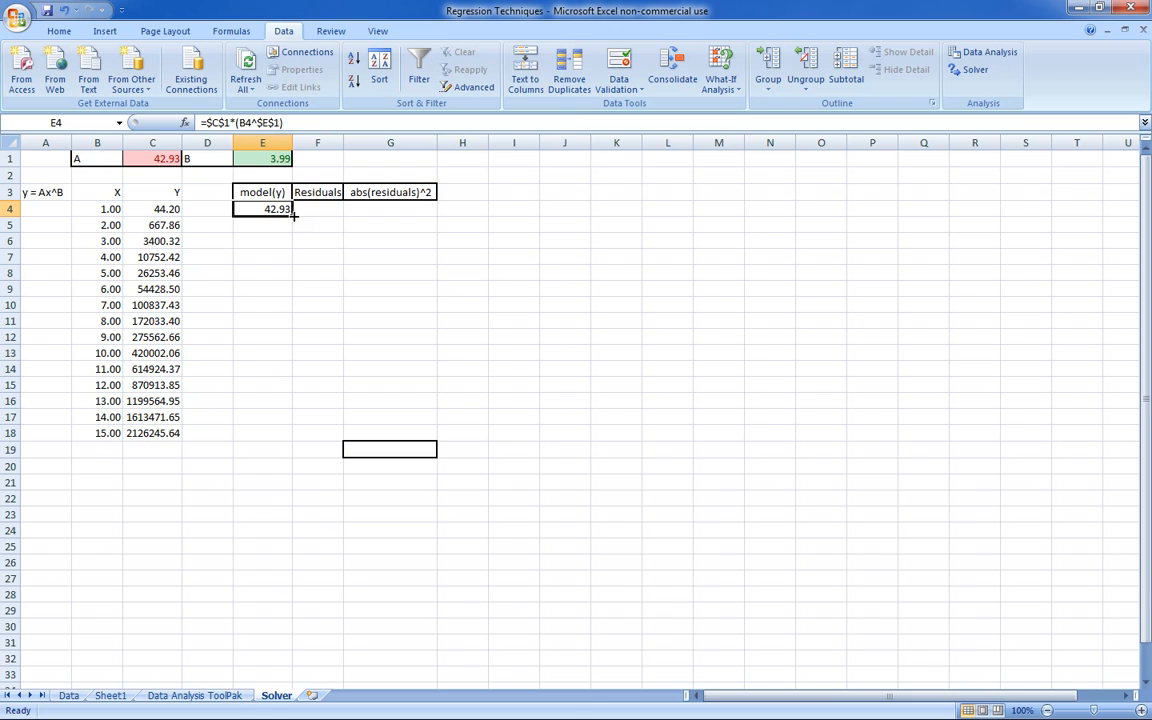
drag(294, 214, 285, 442)
click(346, 352)
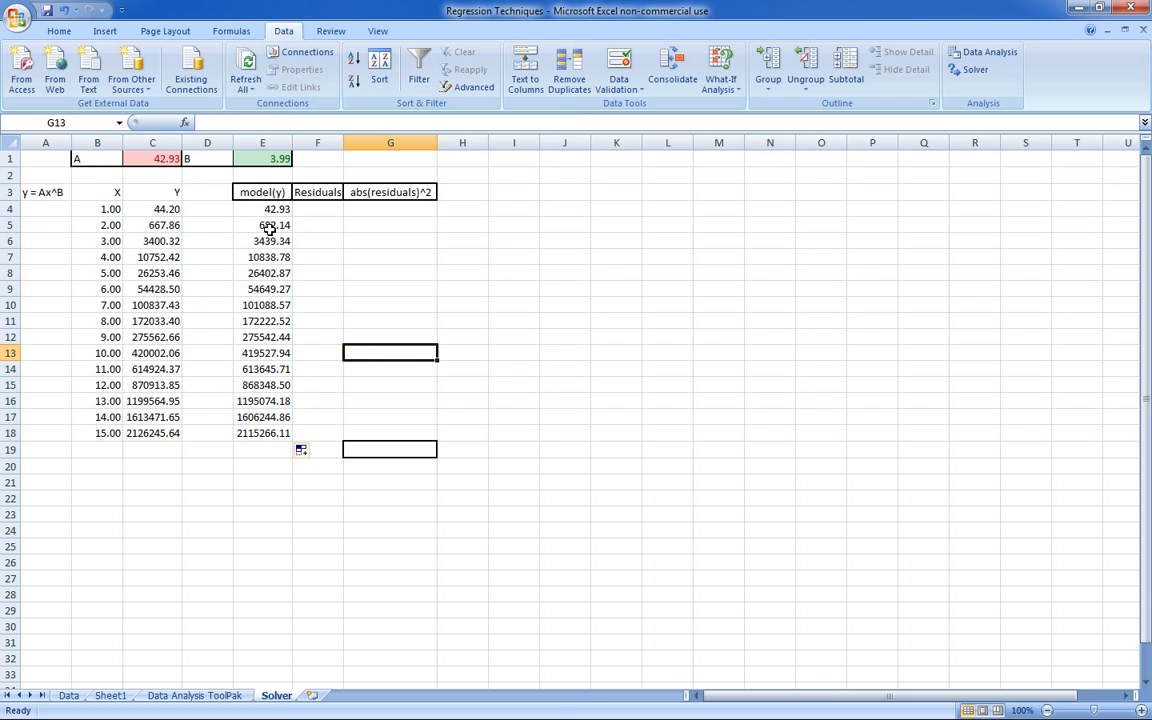
- Check the cell references in the model(y) formulas and the coefficients in C1 and E1 that they use
click(270, 226)
click(245, 208)
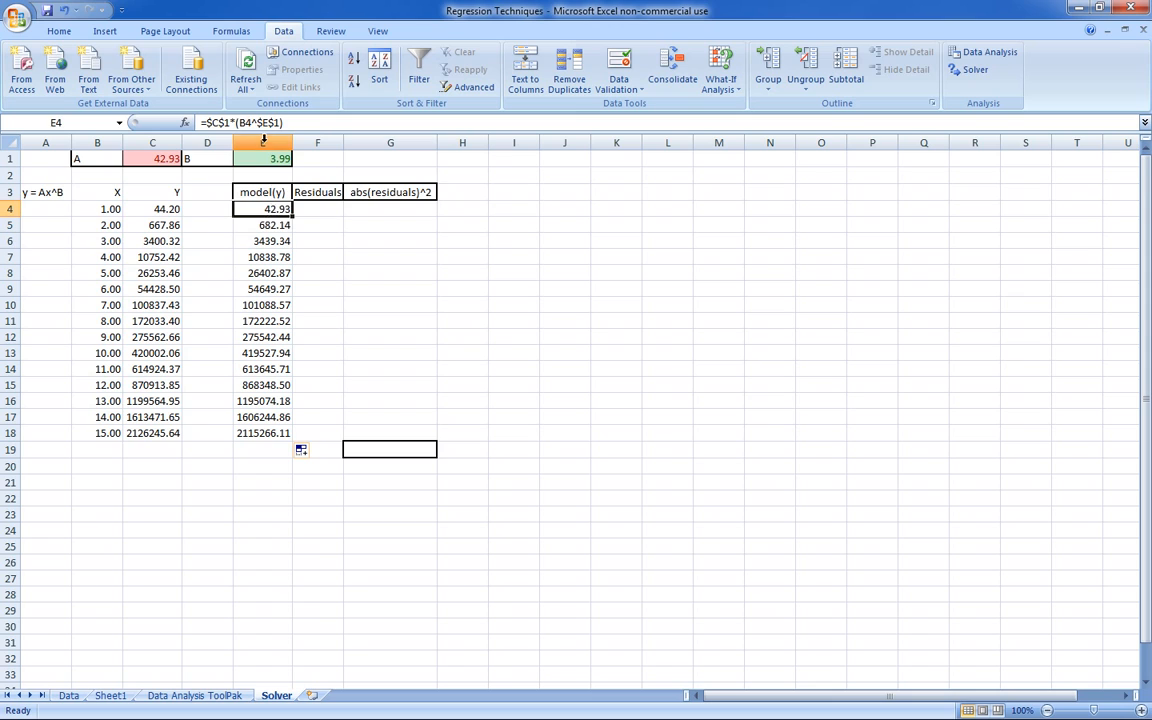
key(Down)
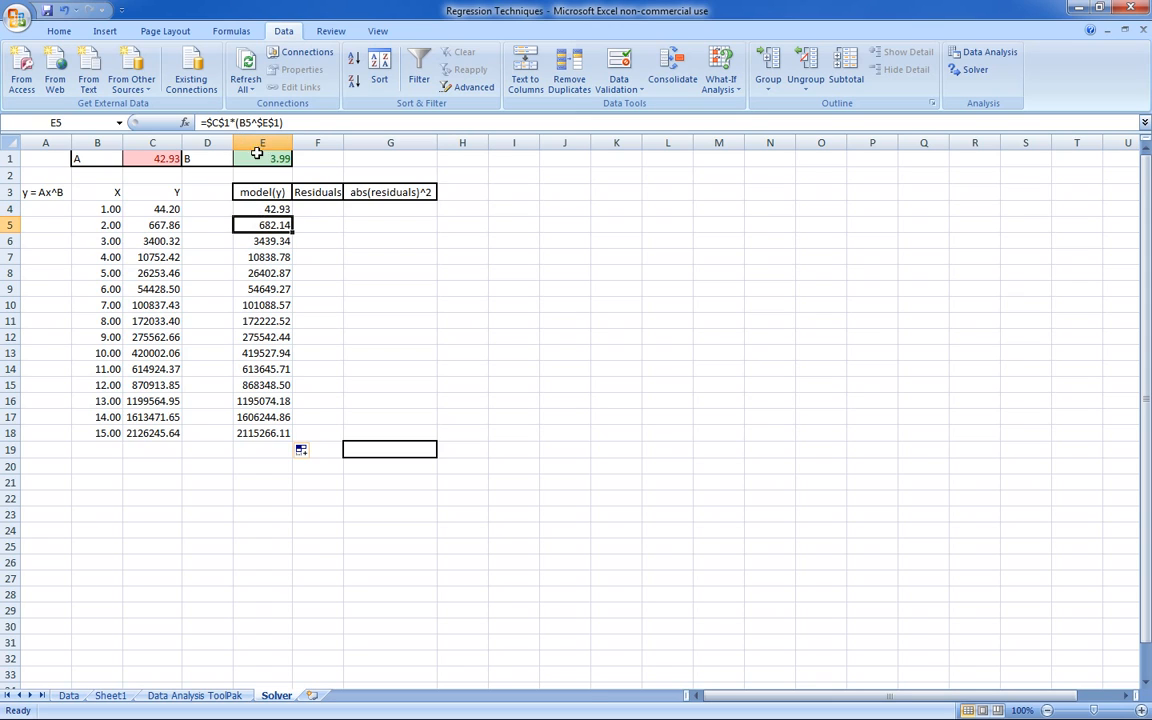
click(256, 243)
click(262, 322)
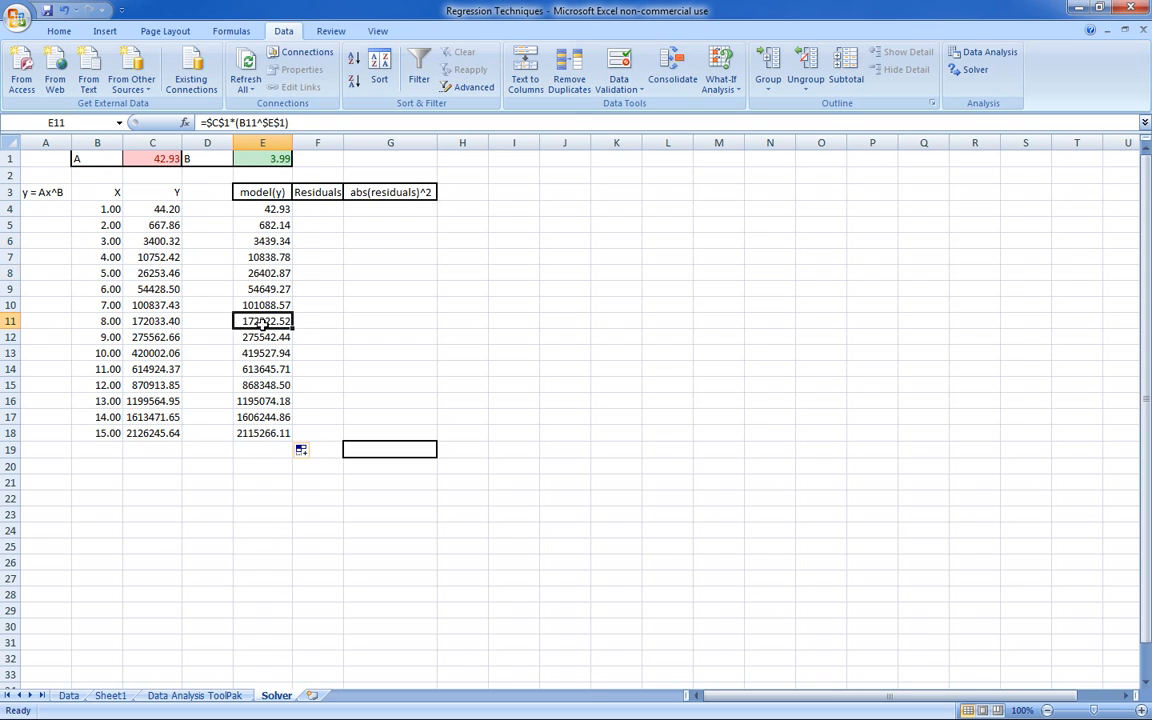
click(260, 367)
click(259, 398)
click(263, 415)
click(333, 254)
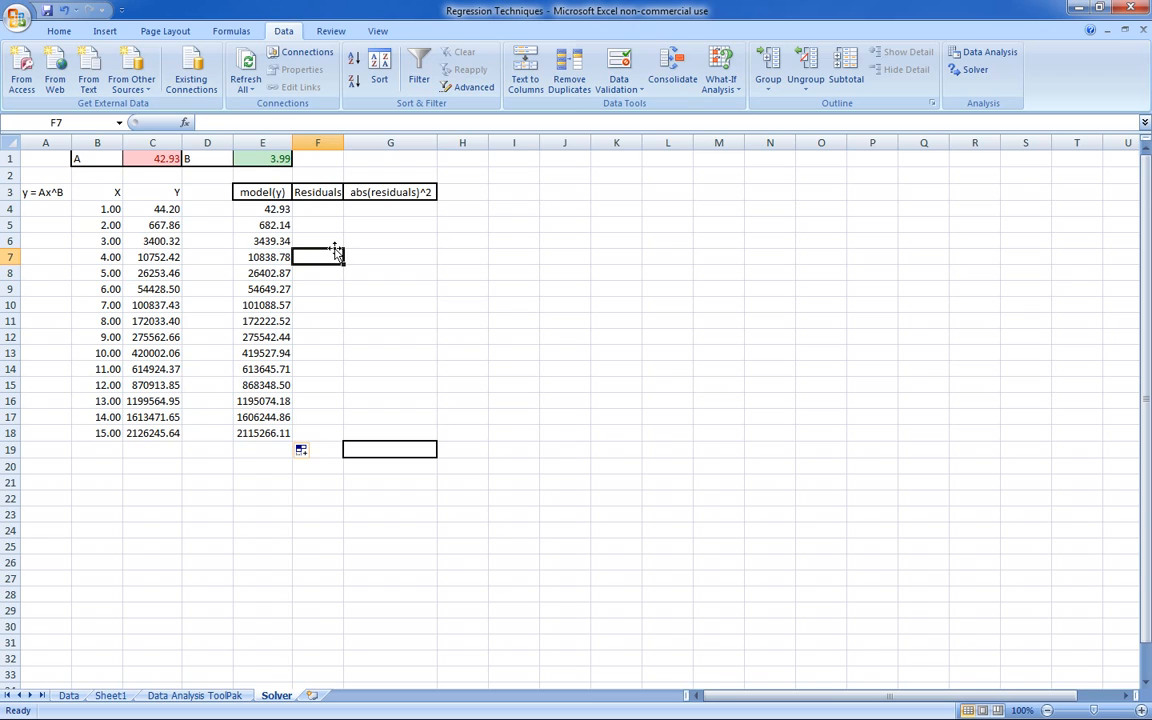
click(279, 215)
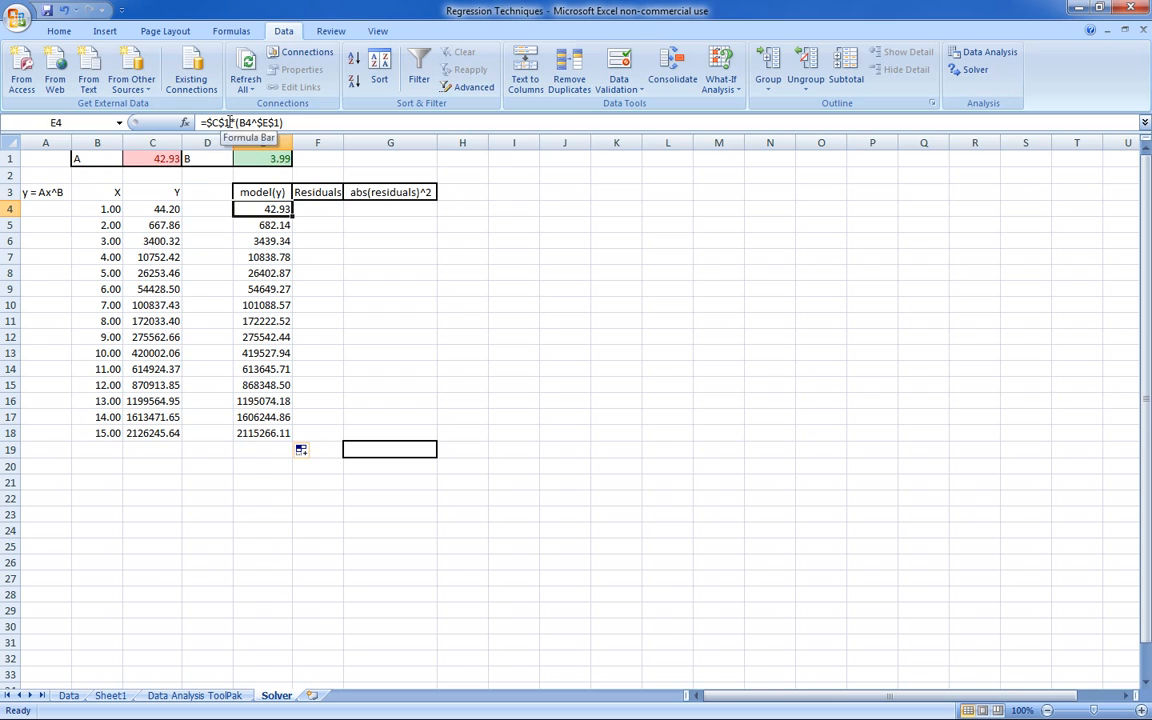
click(160, 157)
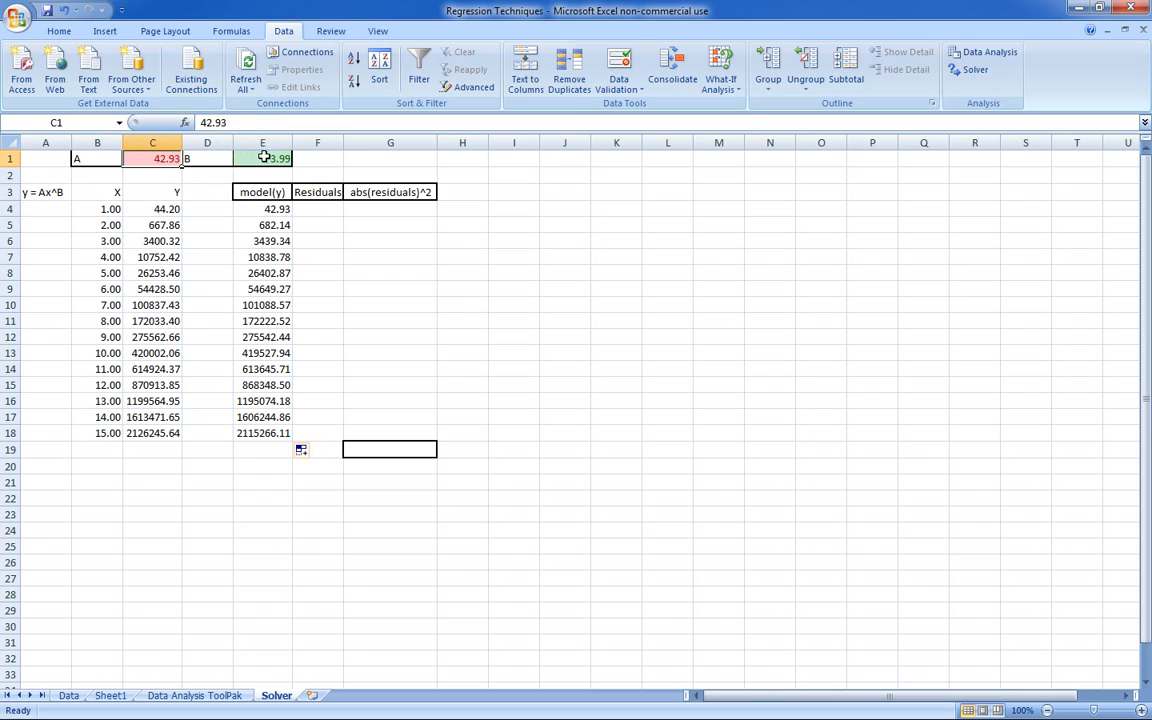
click(265, 158)
click(150, 158)
click(269, 158)
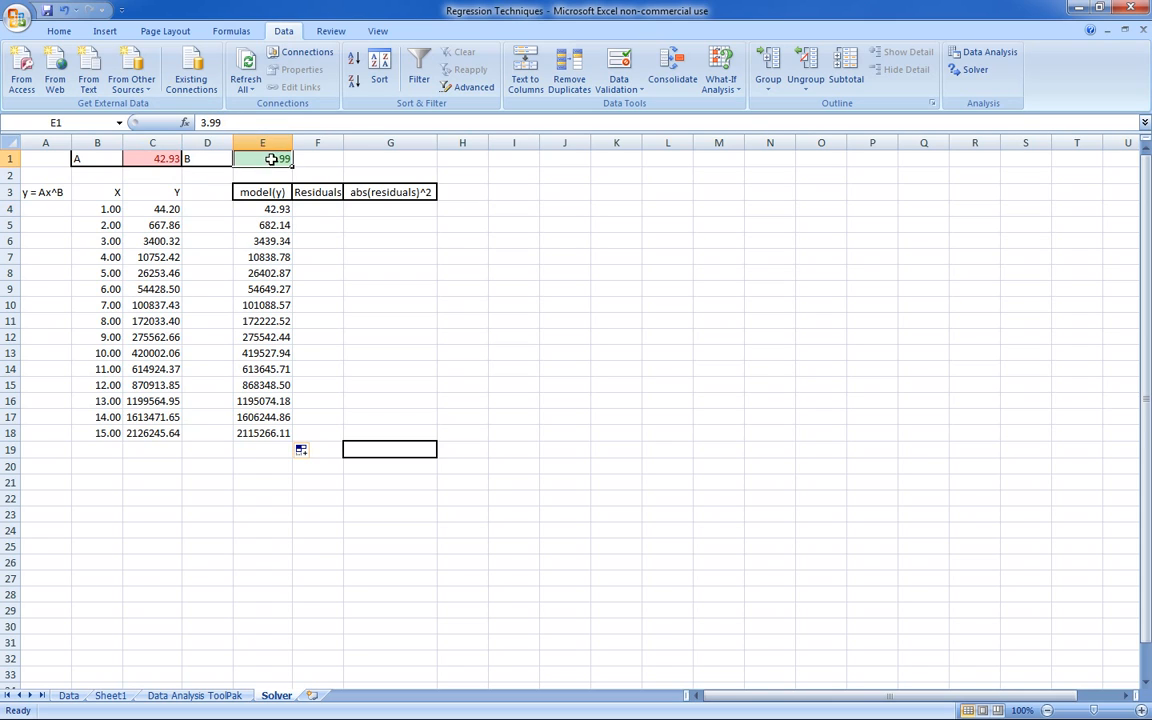
- Enter =C4-E4 in F4 under Residuals and fill it down to F18
click(315, 206)
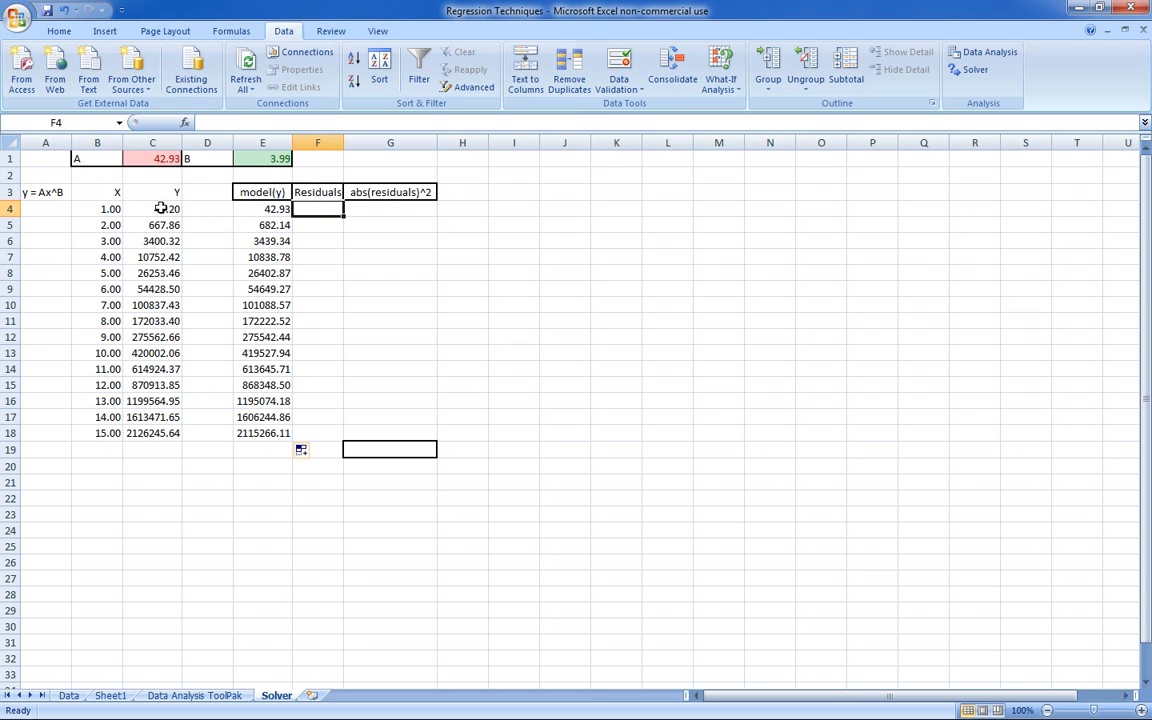
click(160, 210)
click(315, 210)
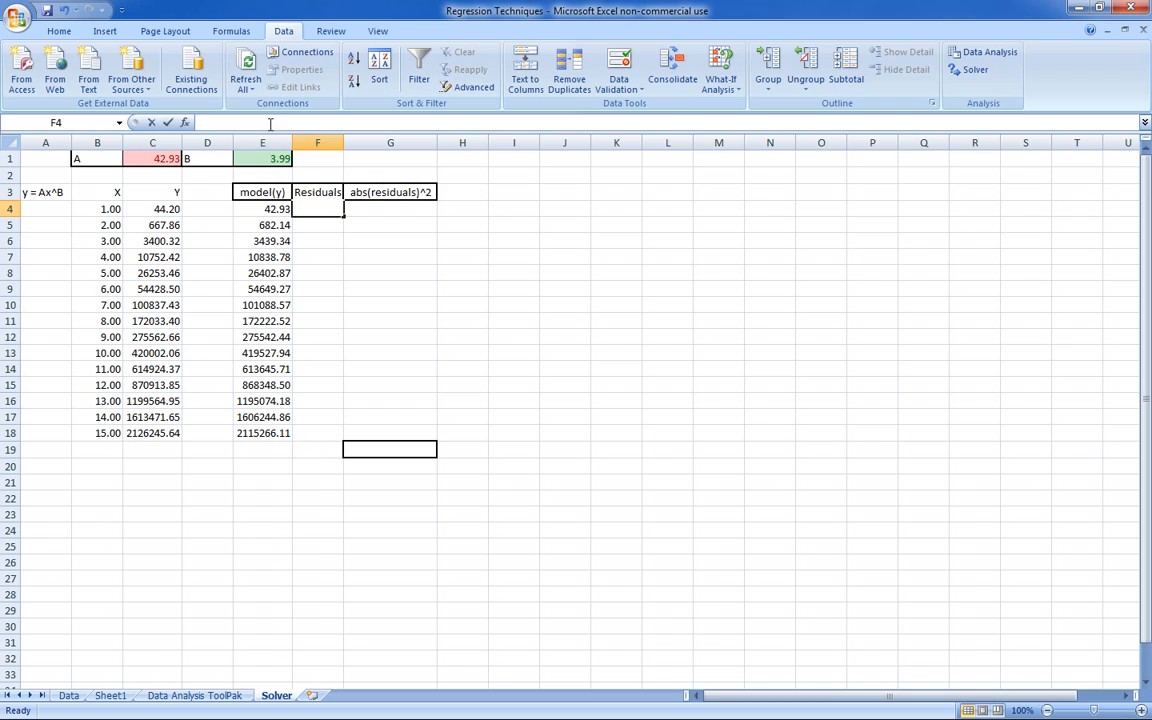
click(270, 123)
text(=)
click(160, 209)
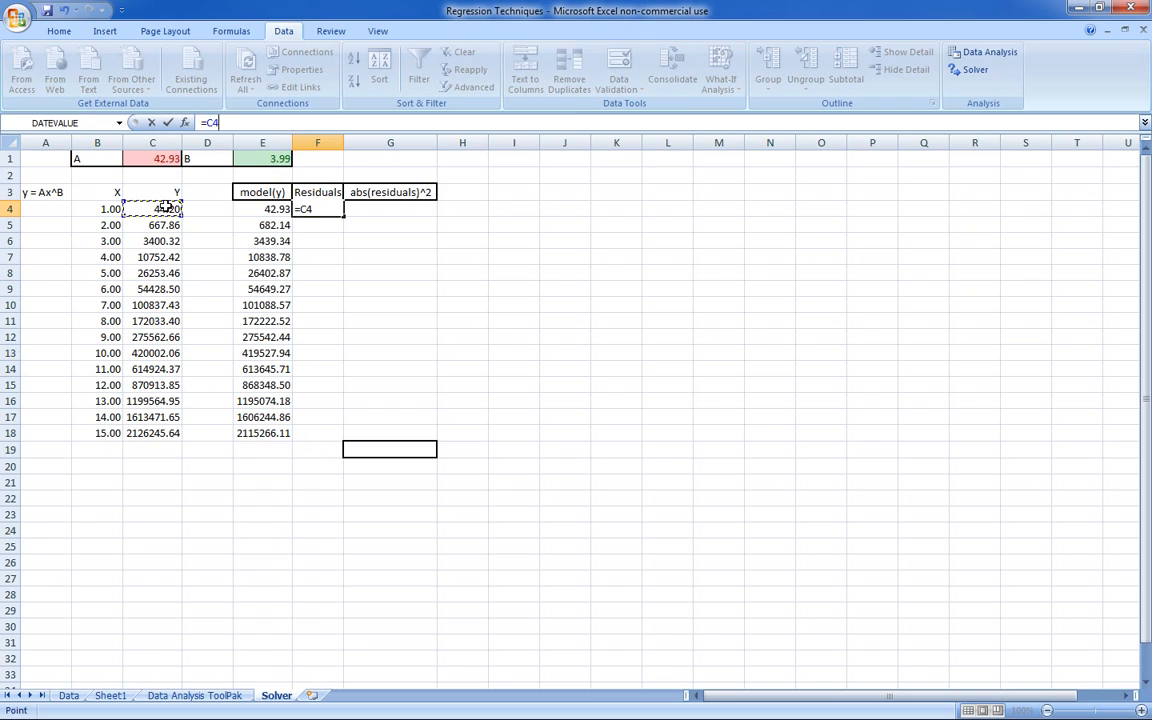
text(-)
click(260, 208)
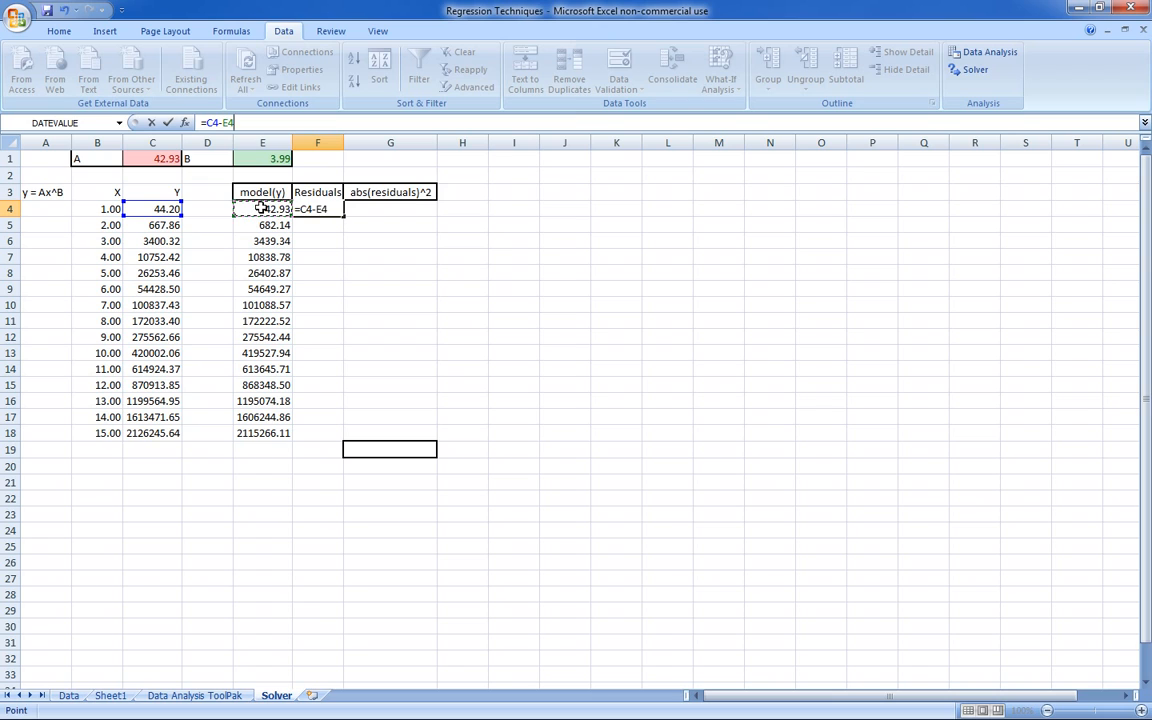
key(Return)
click(323, 209)
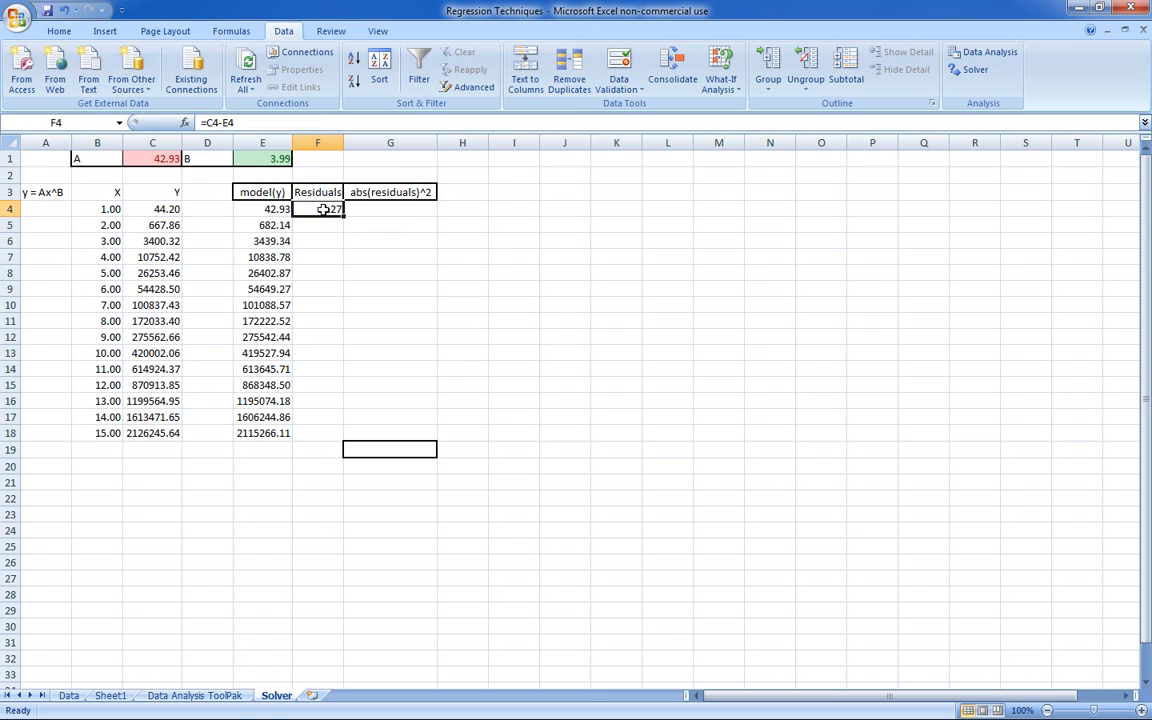
drag(343, 217, 342, 441)
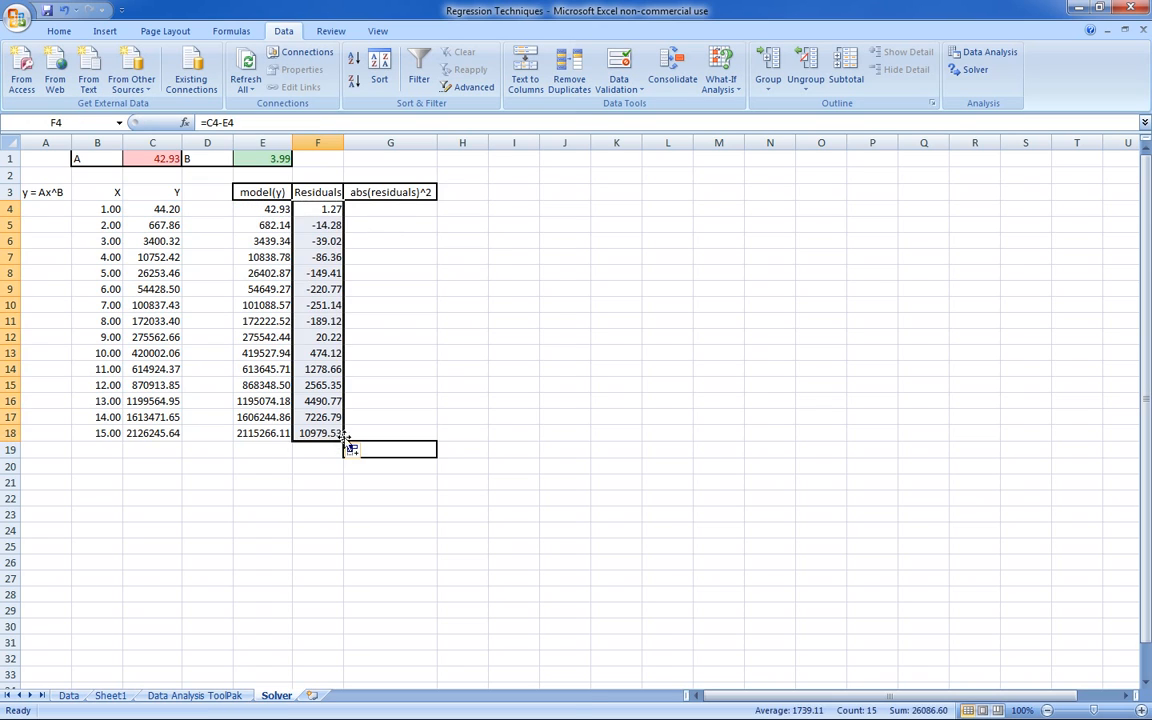
click(415, 317)
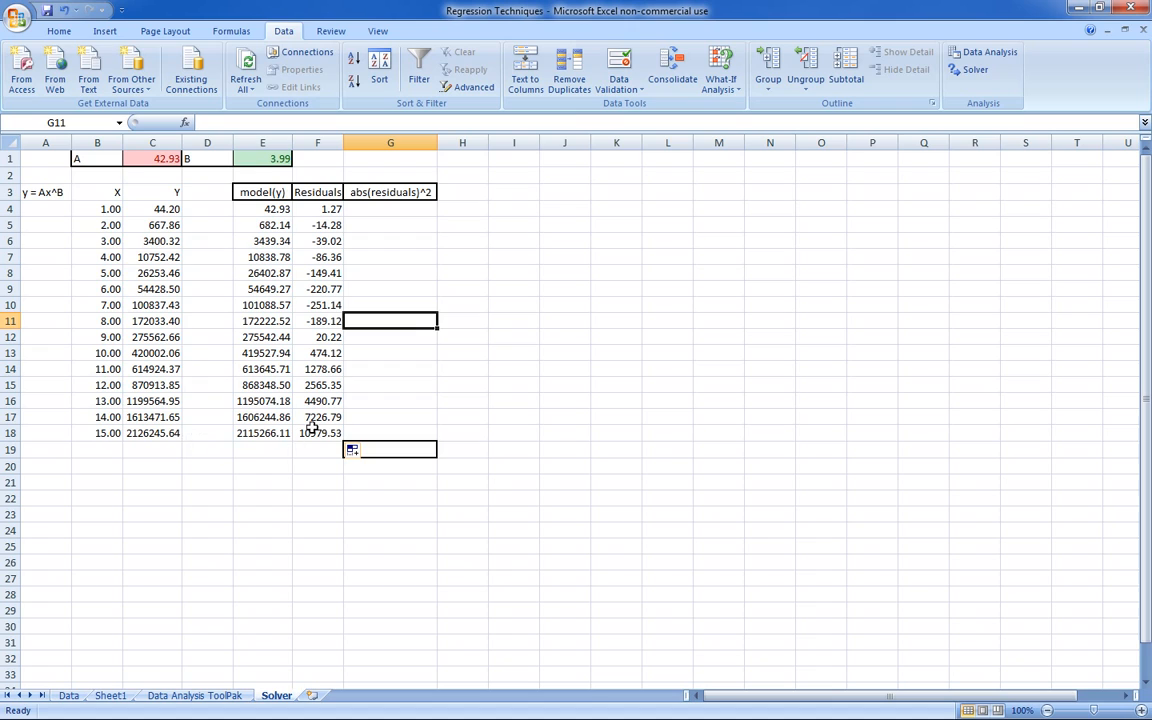
click(400, 209)
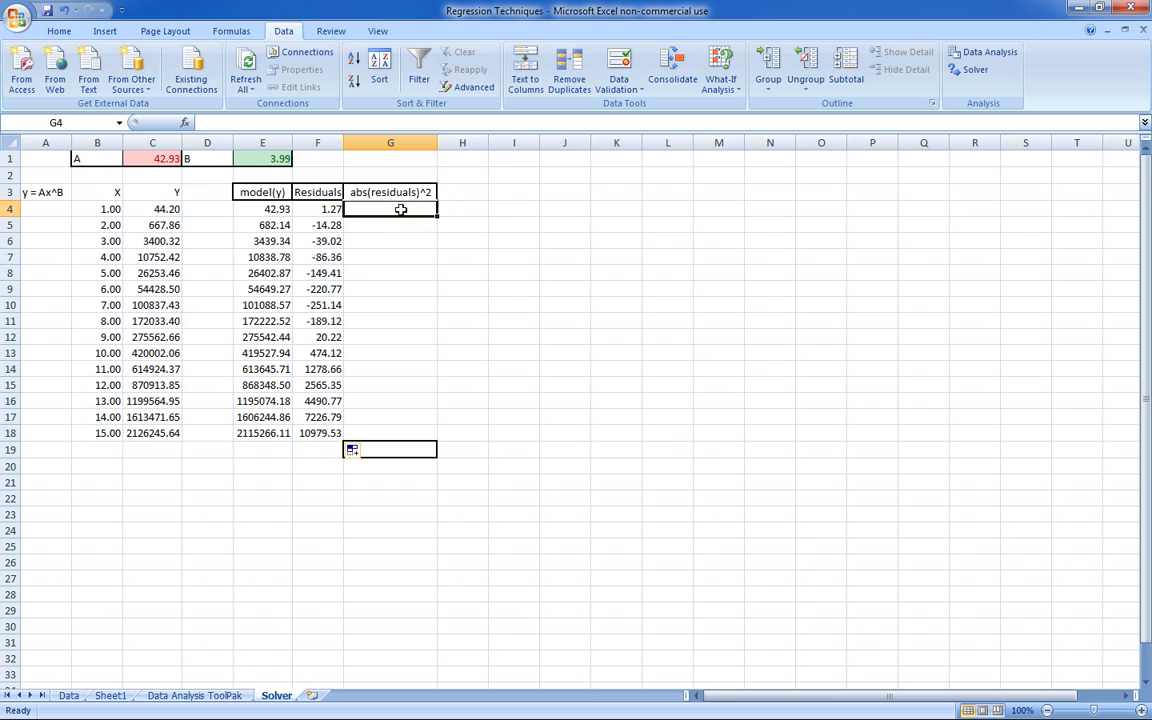
click(388, 481)
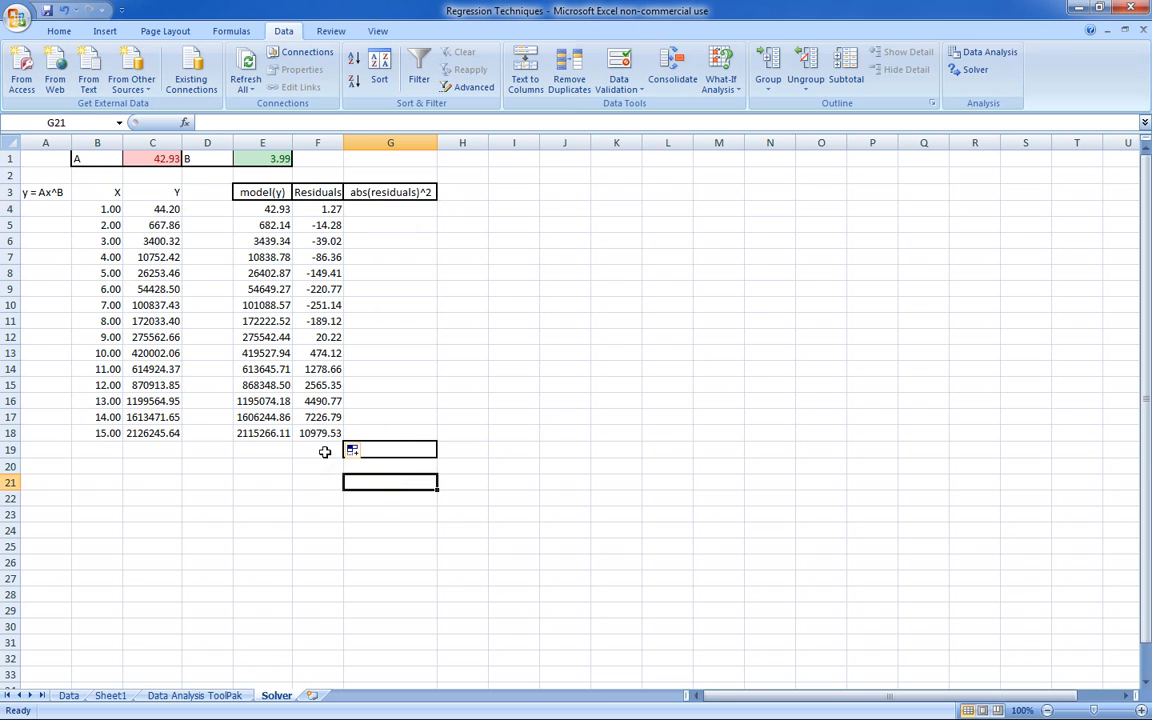
click(325, 452)
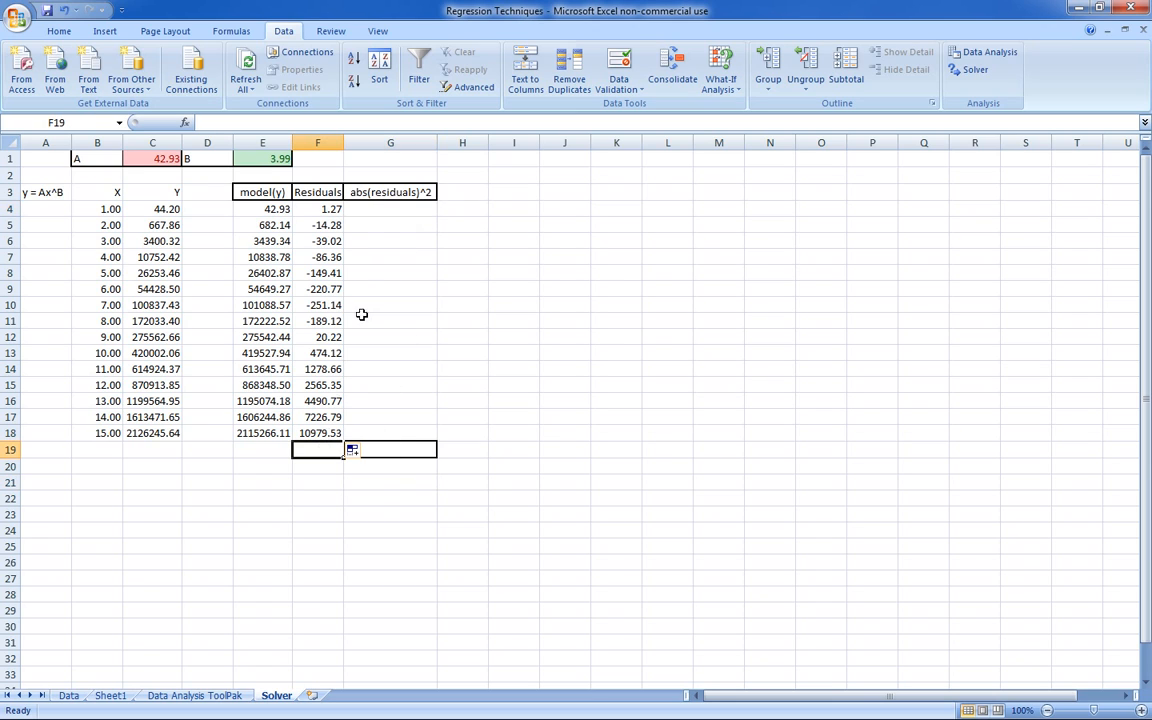
- Enter =ABS(F4)^2 in G4 under abs(residuals)^2 and fill it down to G18
click(369, 209)
text(abs()
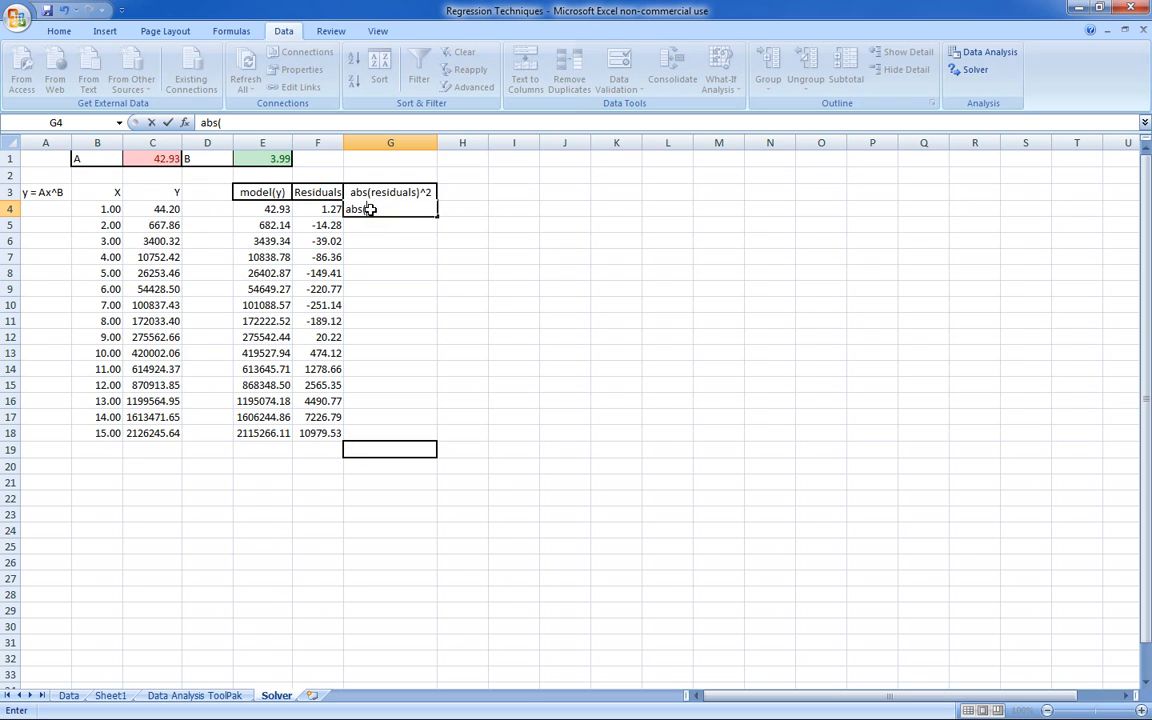
click(318, 207)
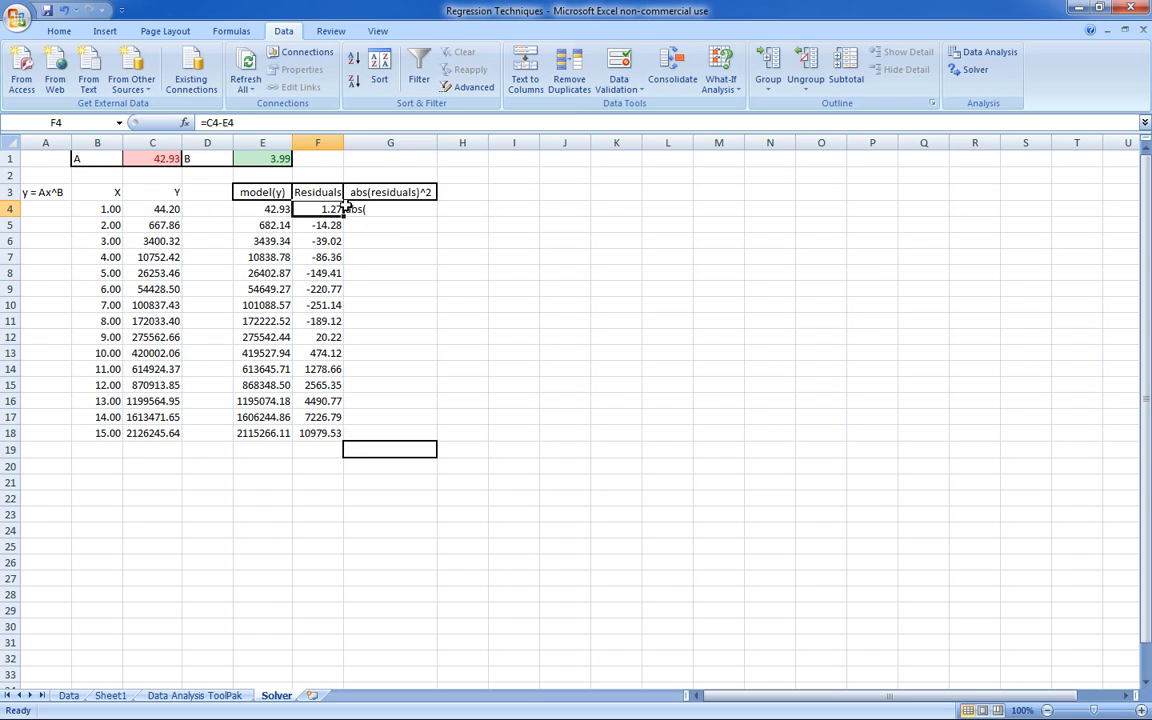
click(350, 208)
click(203, 121)
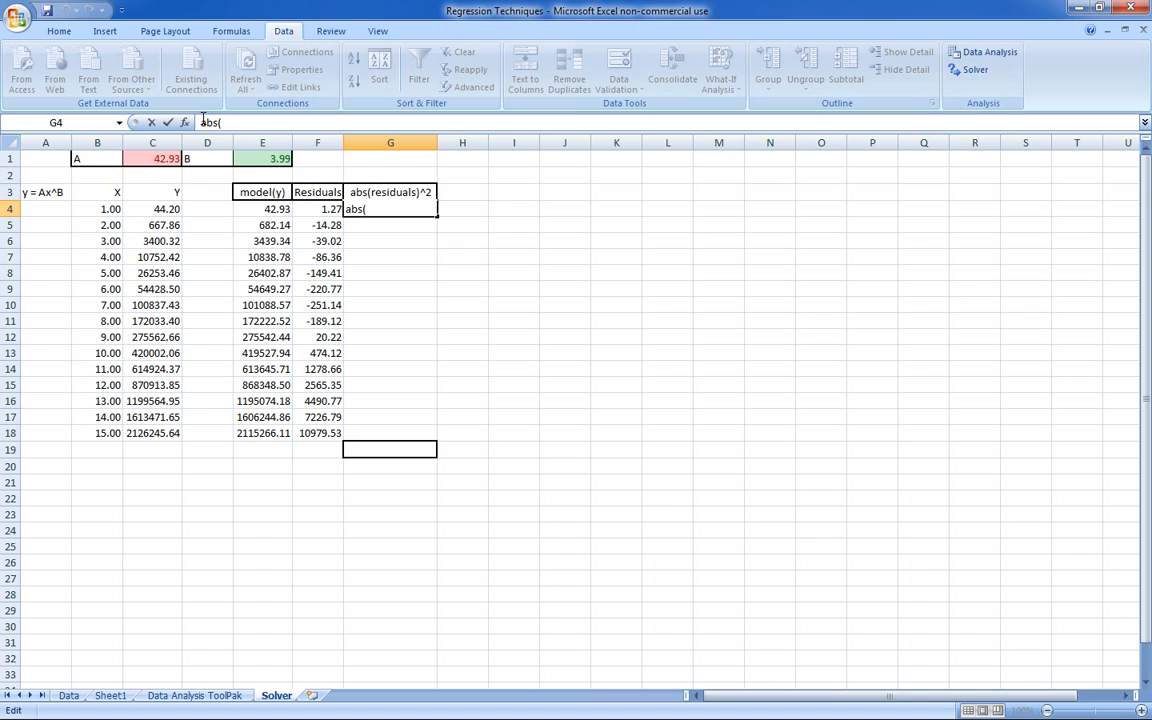
text(=)
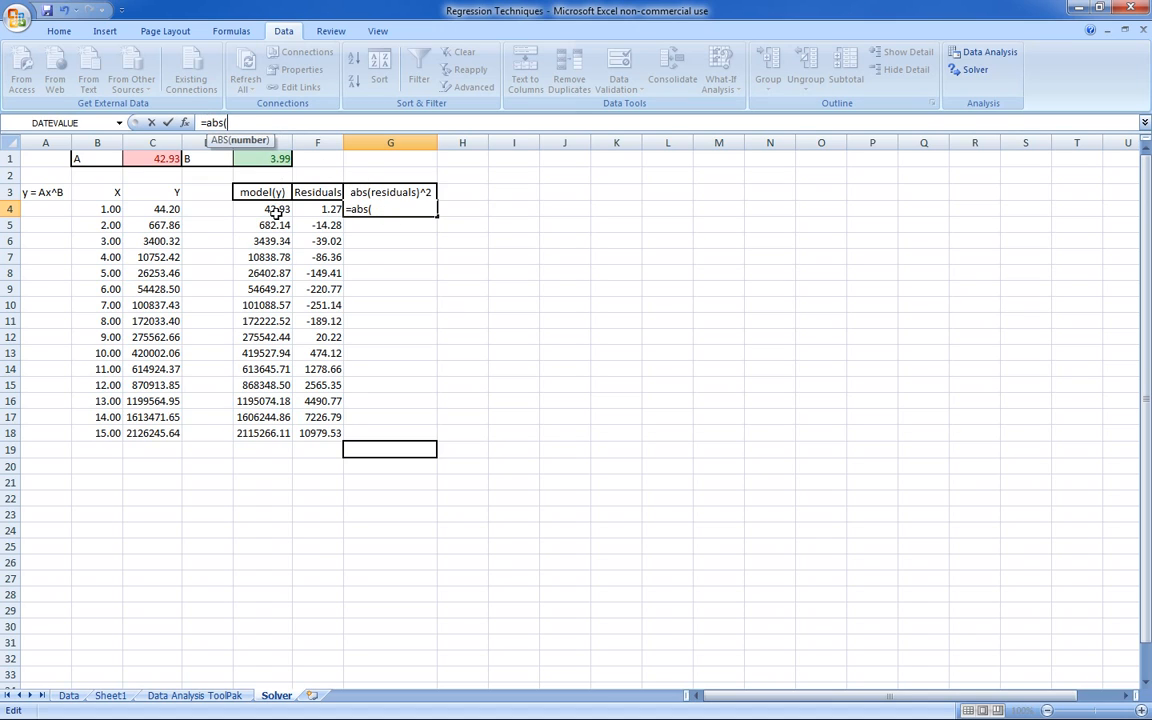
click(314, 208)
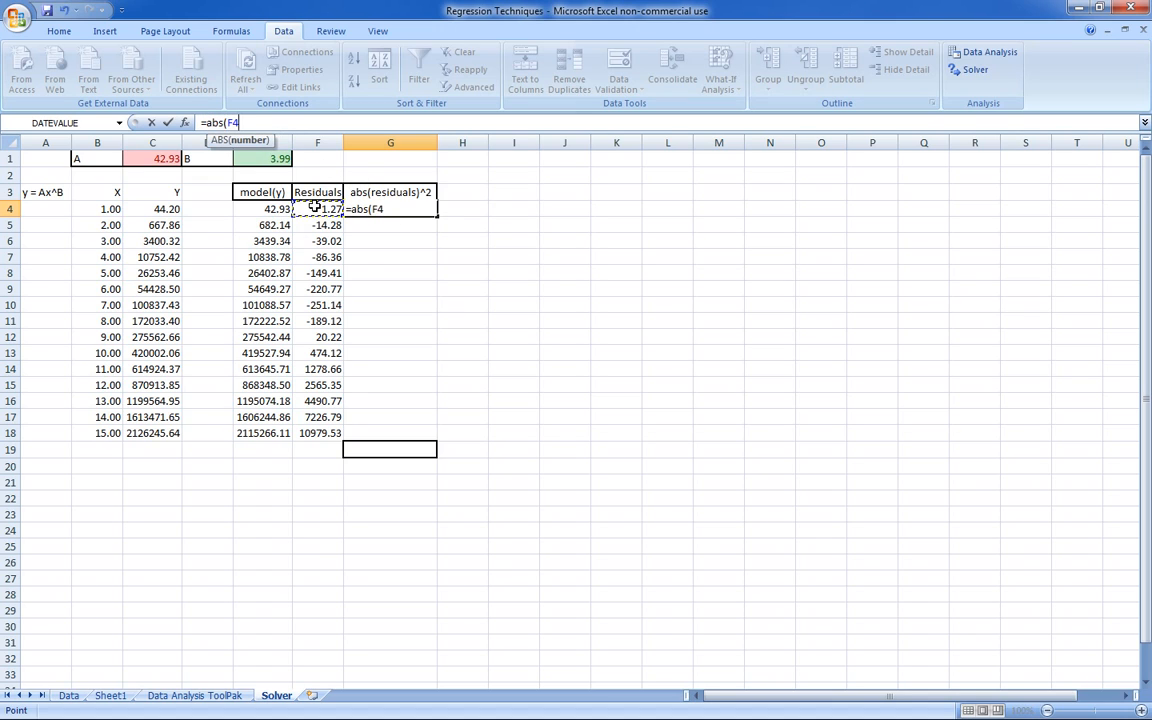
text()^2)
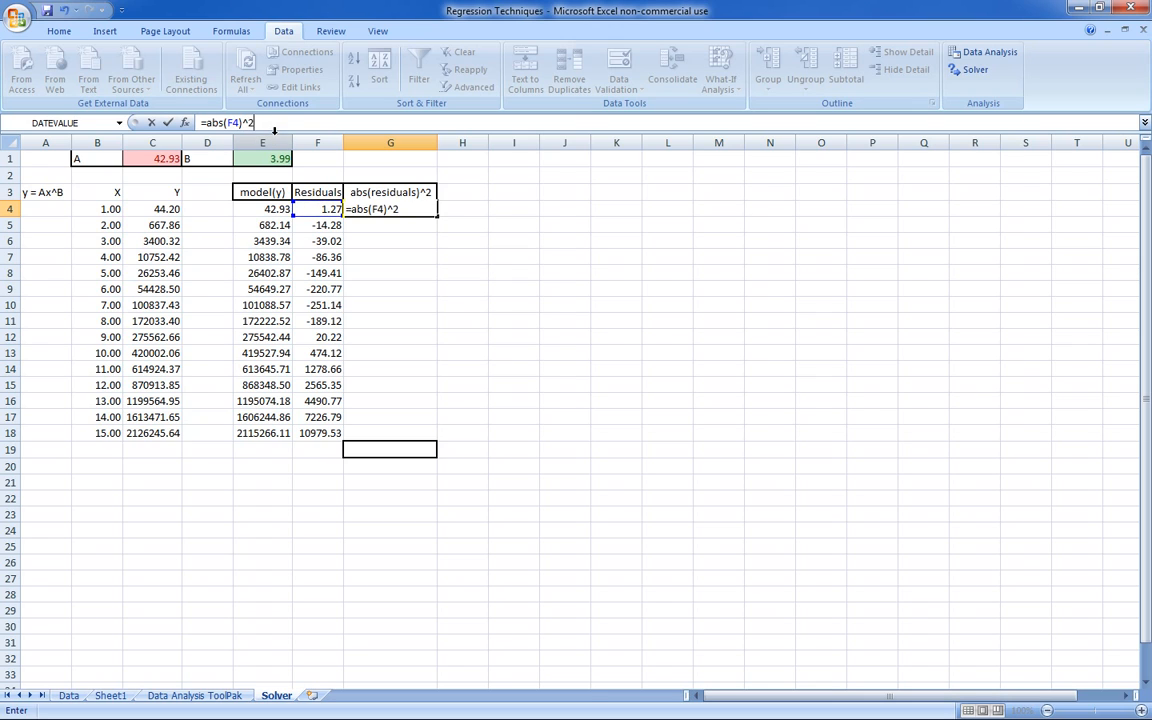
key(Return)
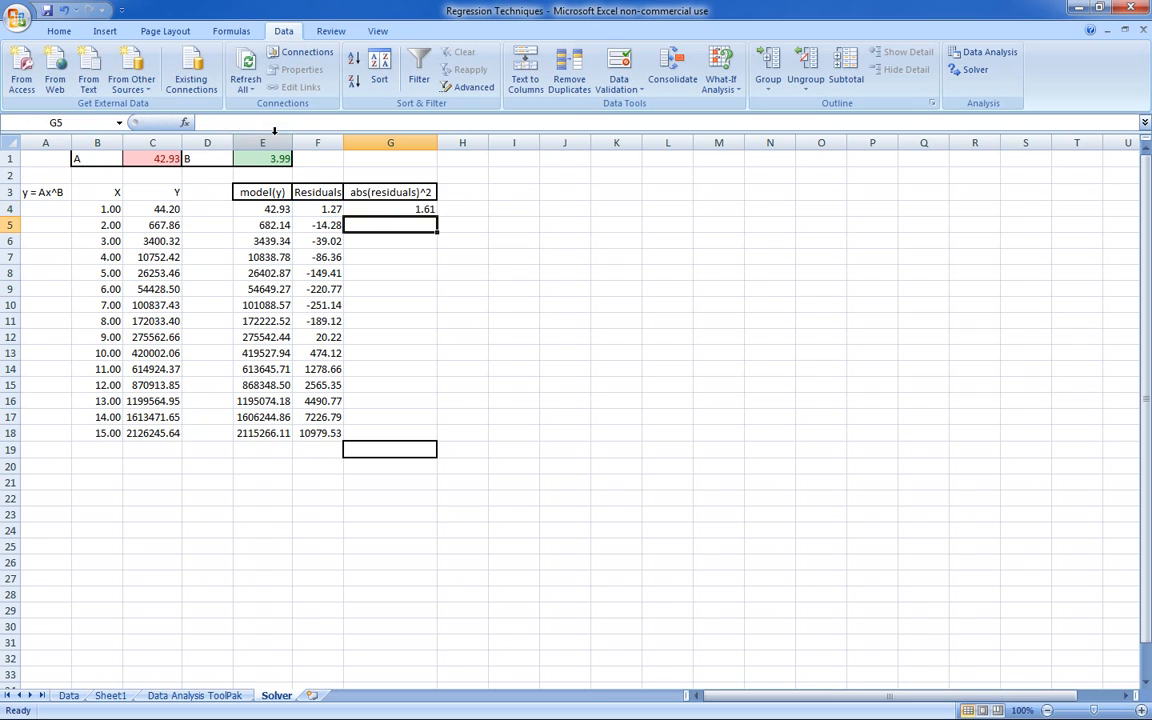
click(422, 208)
drag(437, 216, 450, 439)
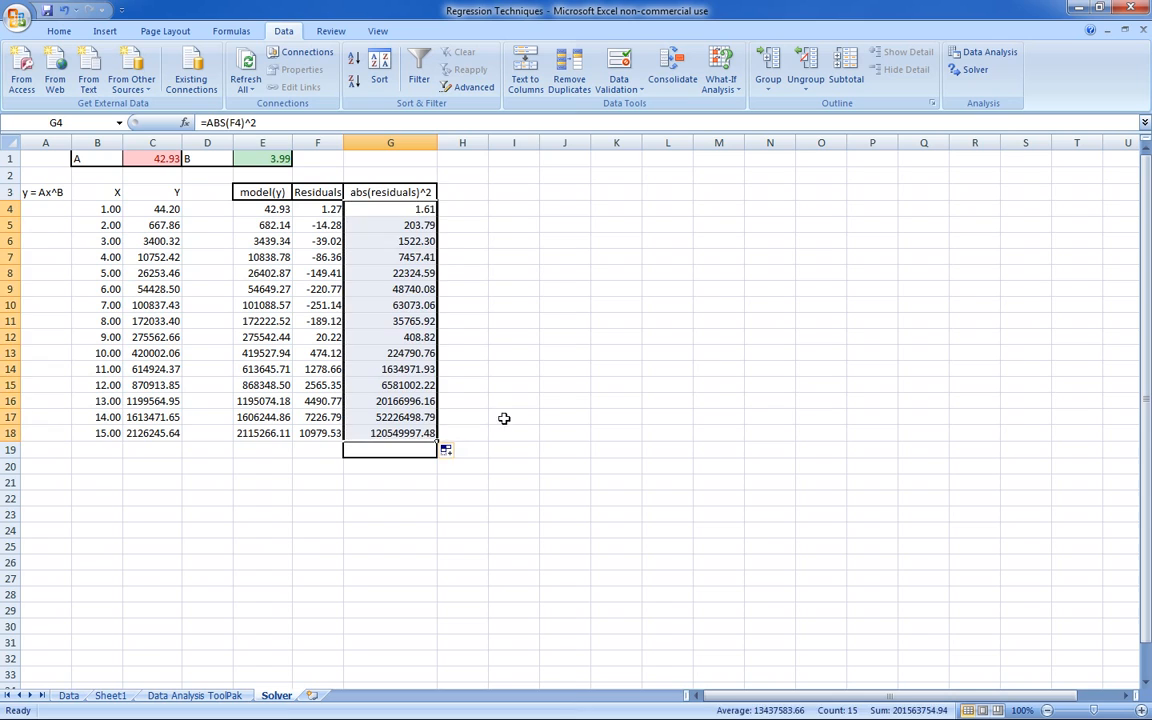
click(508, 417)
- Enter =SUM(G4:G18) in G19 to total the squared residuals
click(414, 448)
click(266, 123)
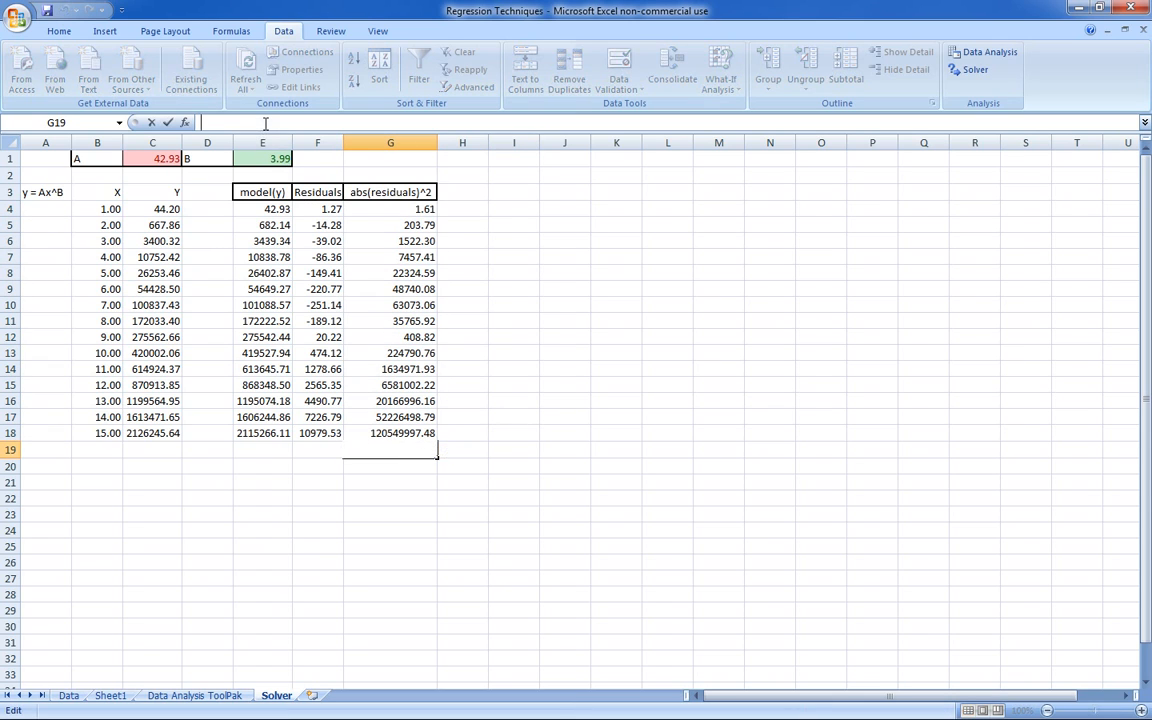
text(=SUM)
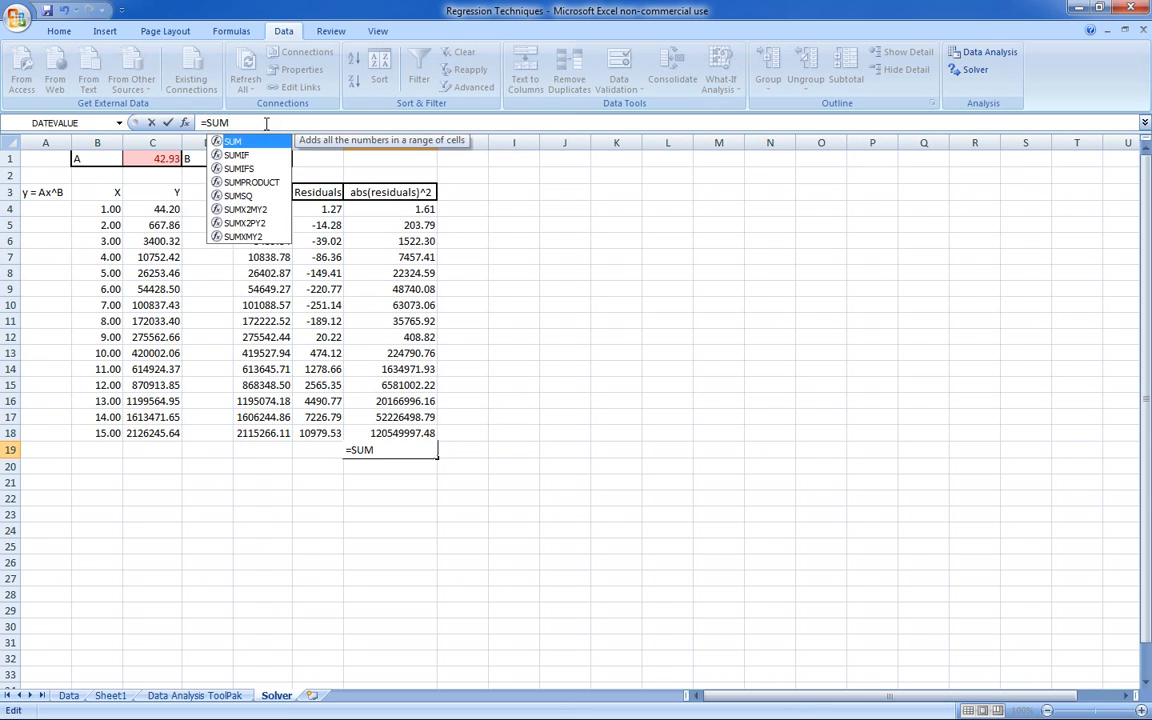
text(()
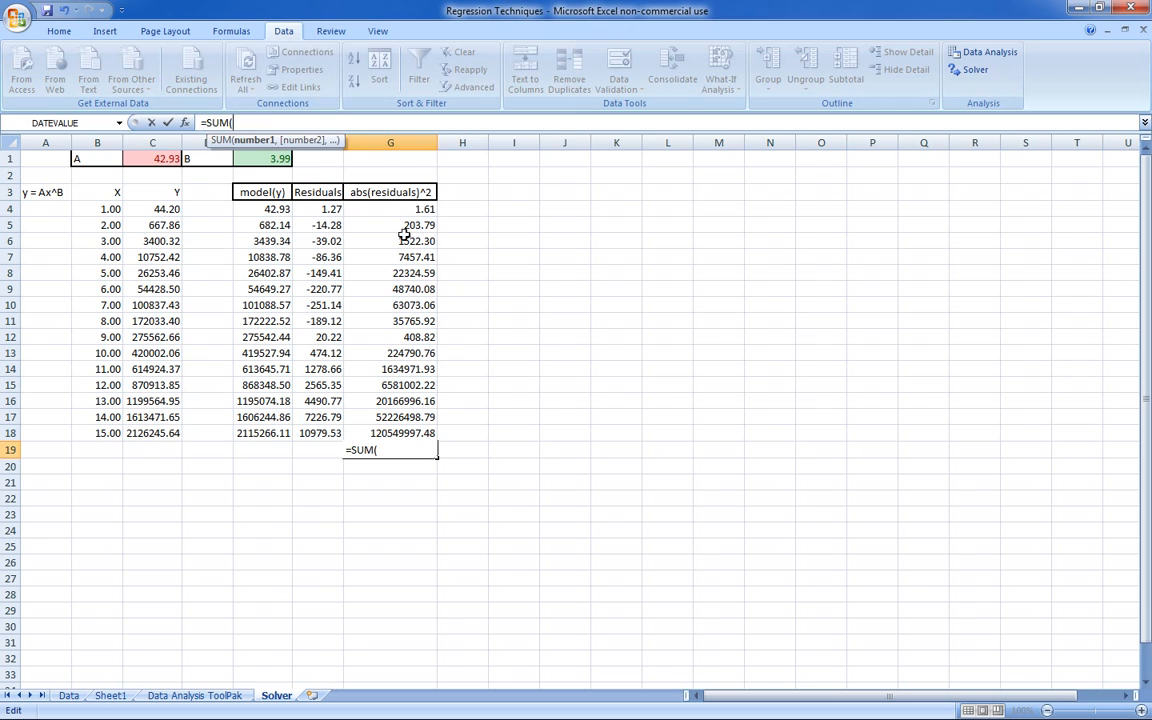
drag(368, 205, 420, 428)
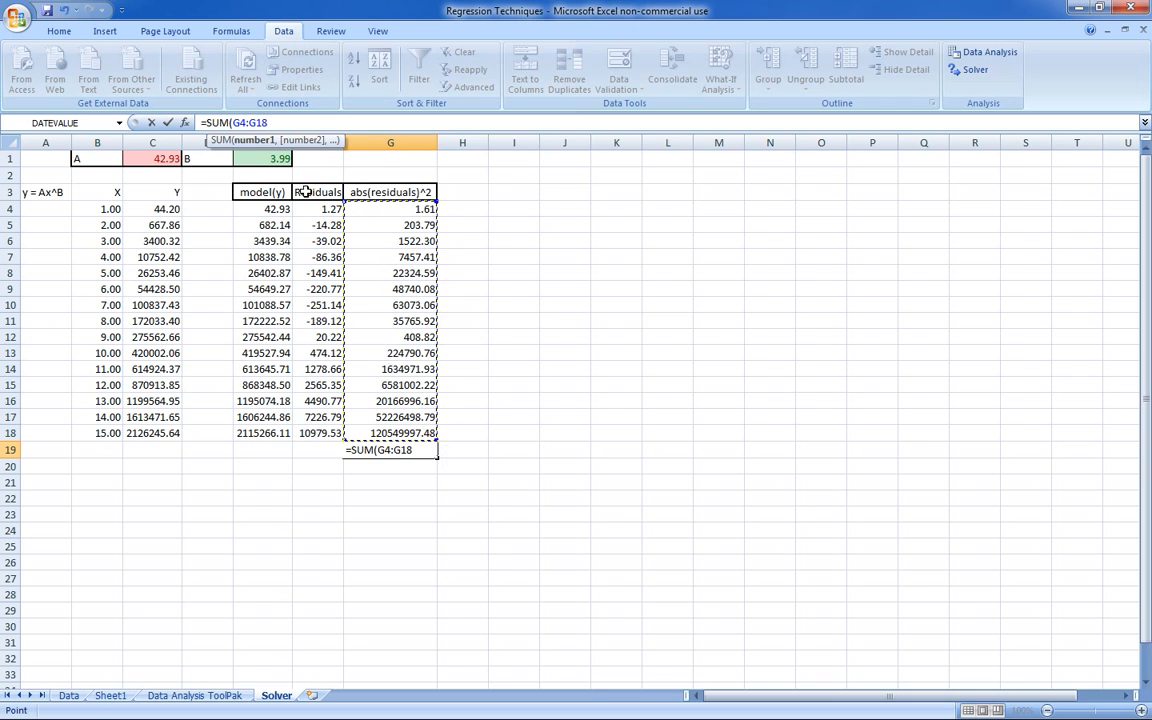
text())
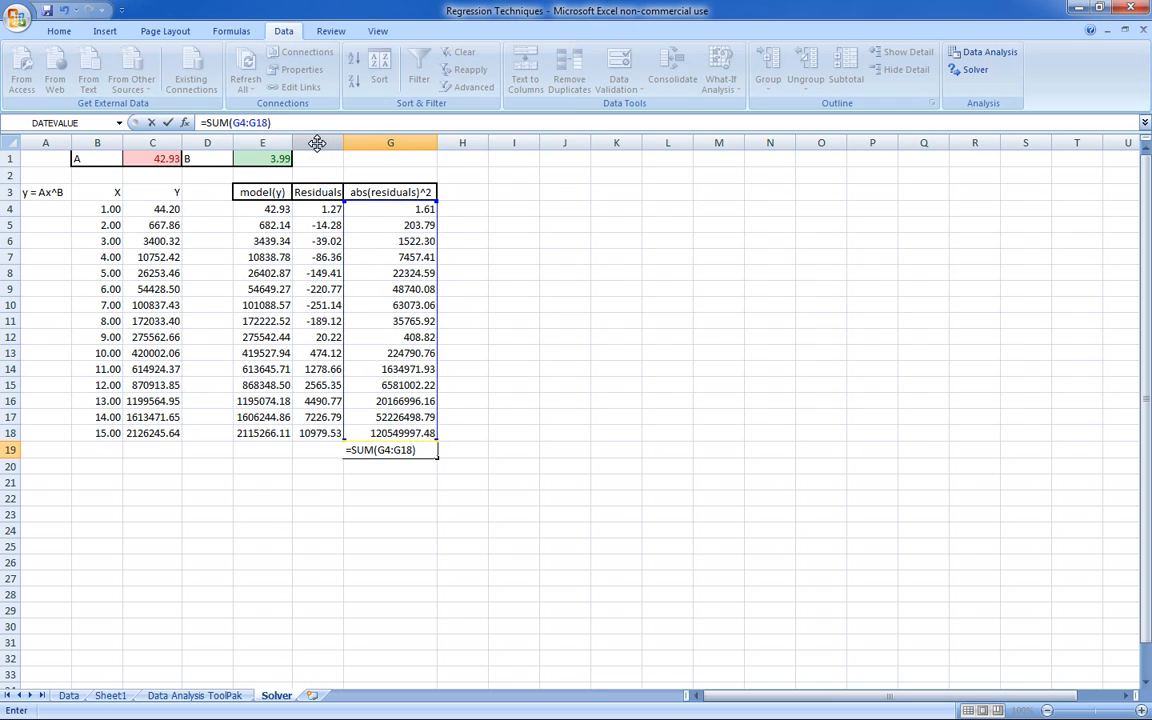
key(Return)
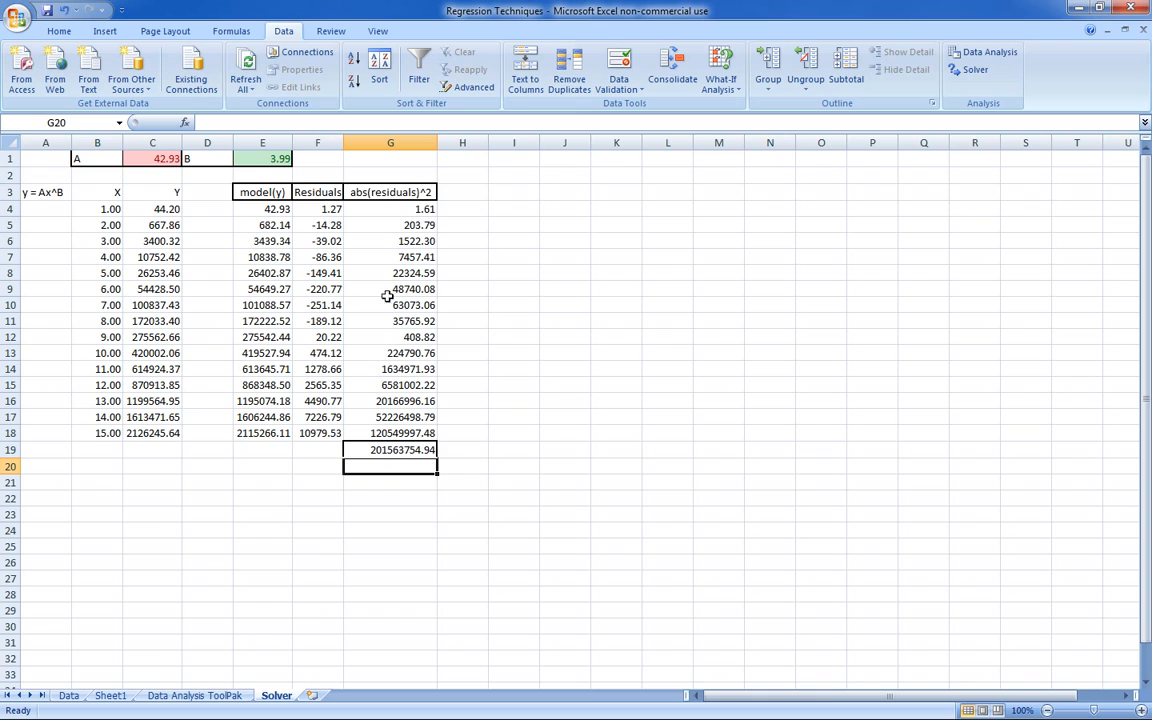
click(452, 477)
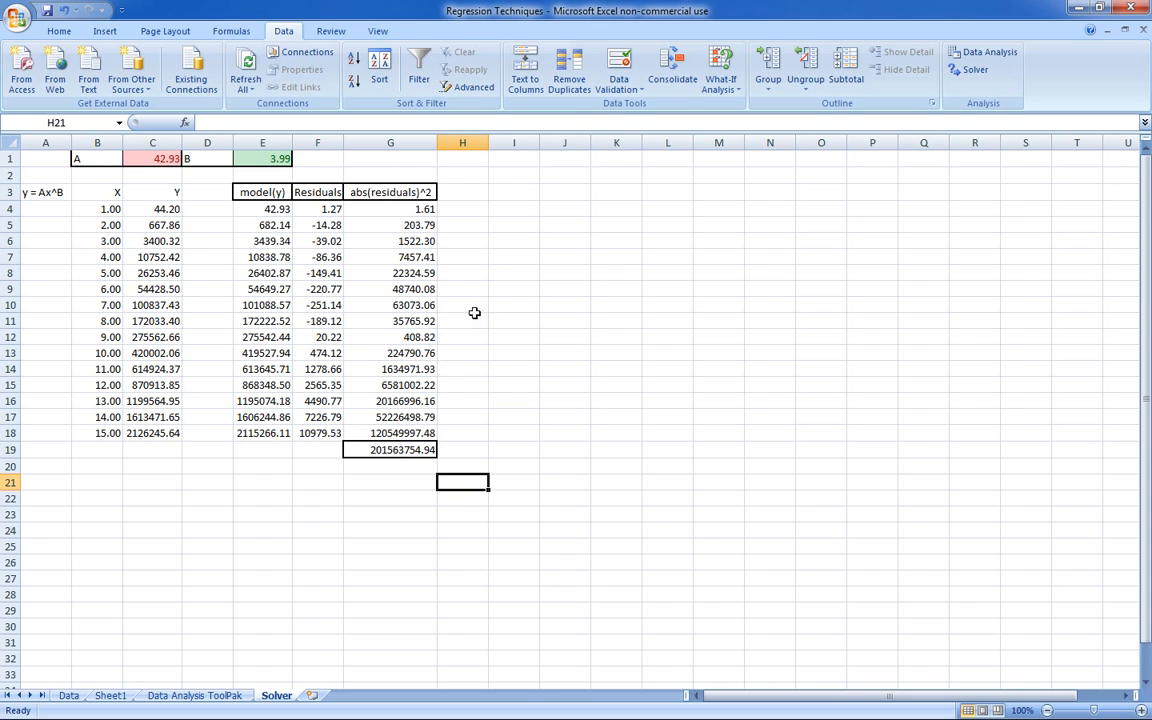
- Set up Solver with target cell $G$19 at its minimum, changing cells $C$1,$E$1 and no constraints
click(979, 76)
drag(926, 424, 726, 237)
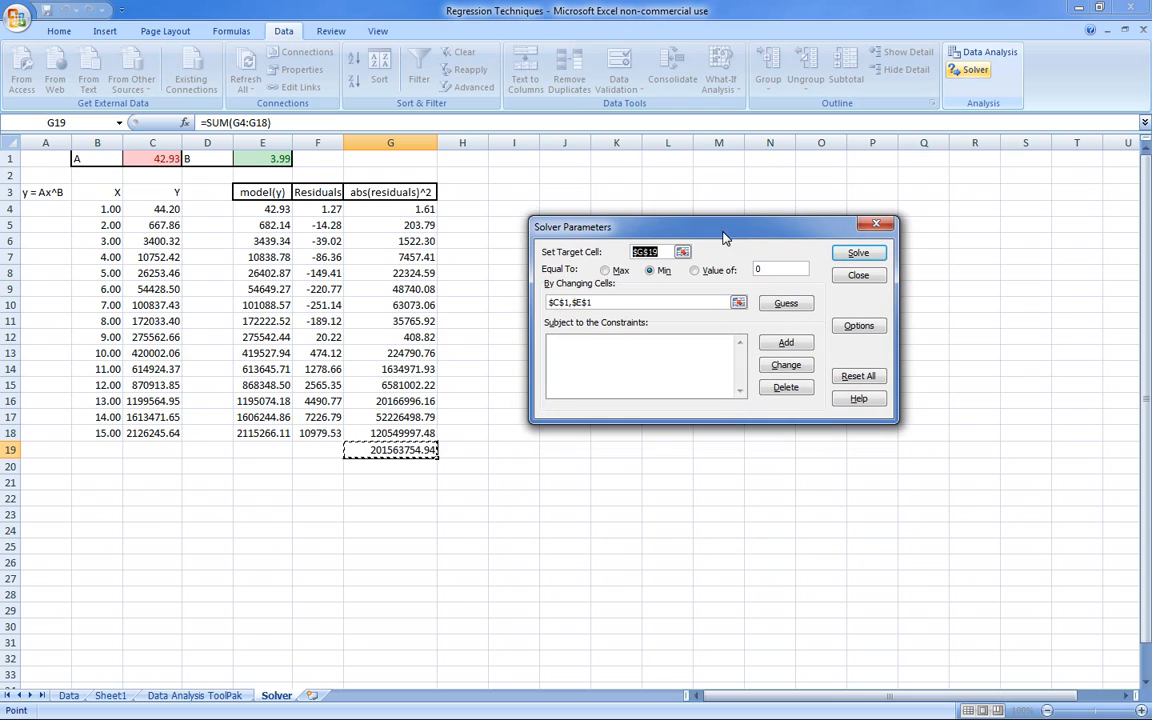
click(397, 449)
click(609, 302)
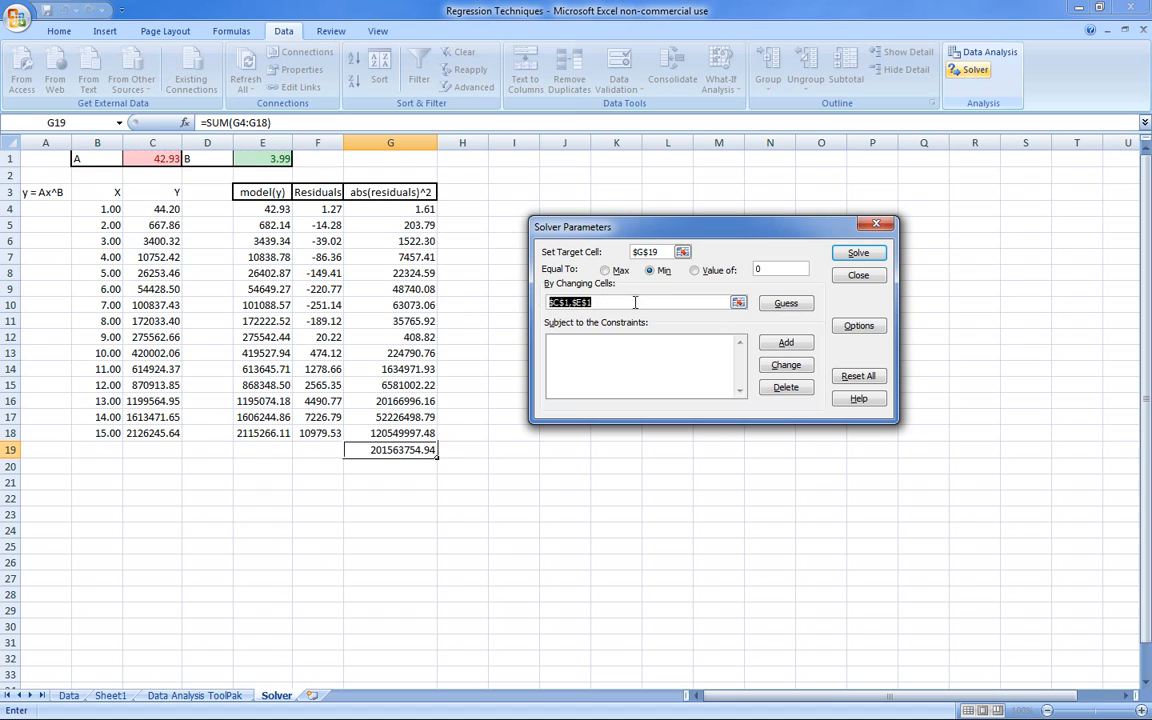
key(BackSpace)
click(168, 158)
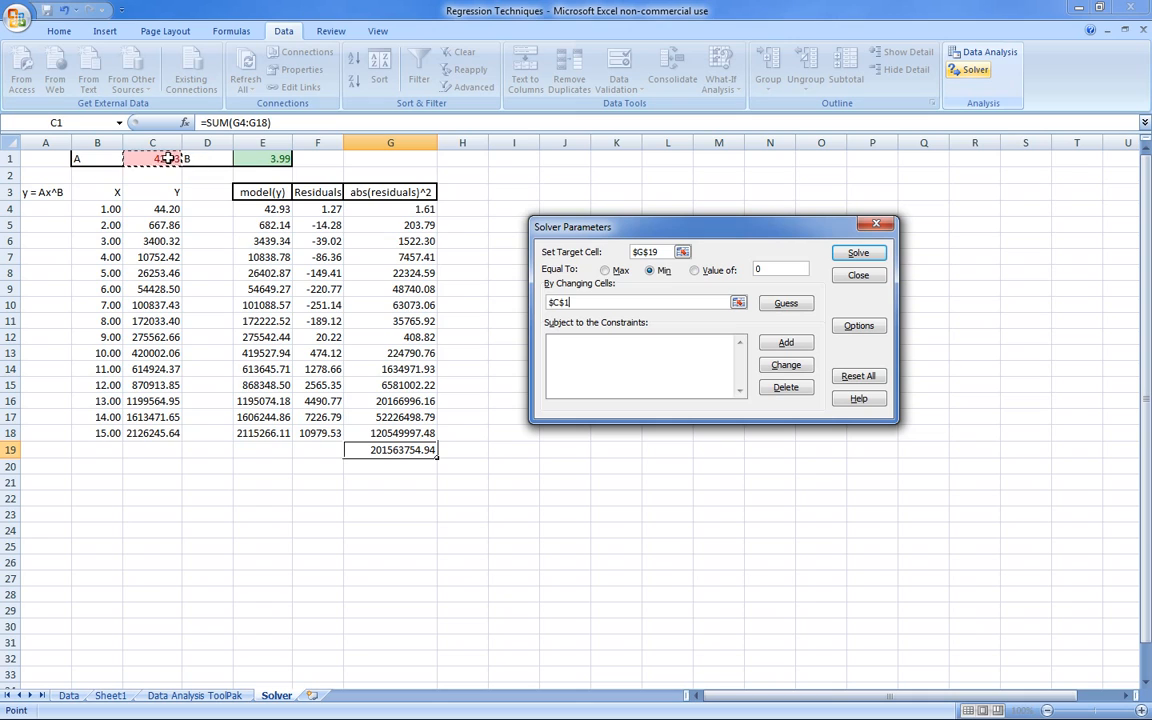
ctrl+click(262, 158)
click(567, 352)
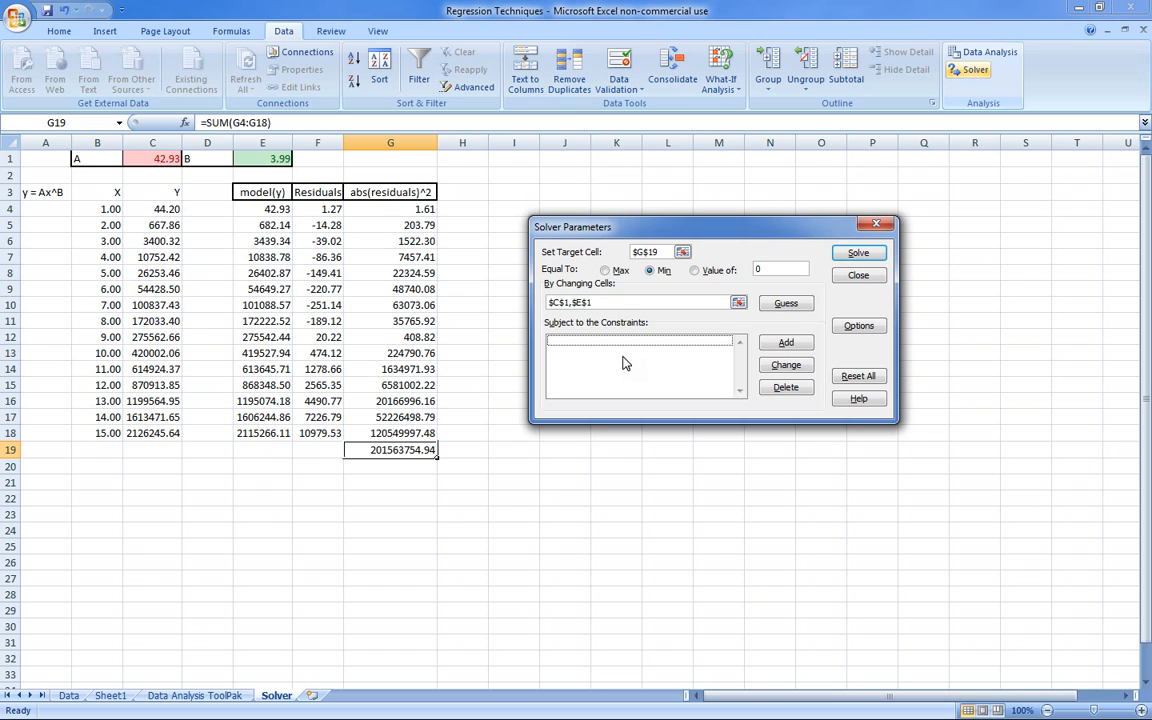
- Run Solver with the minimum objective and restore the original coefficient values
click(859, 252)
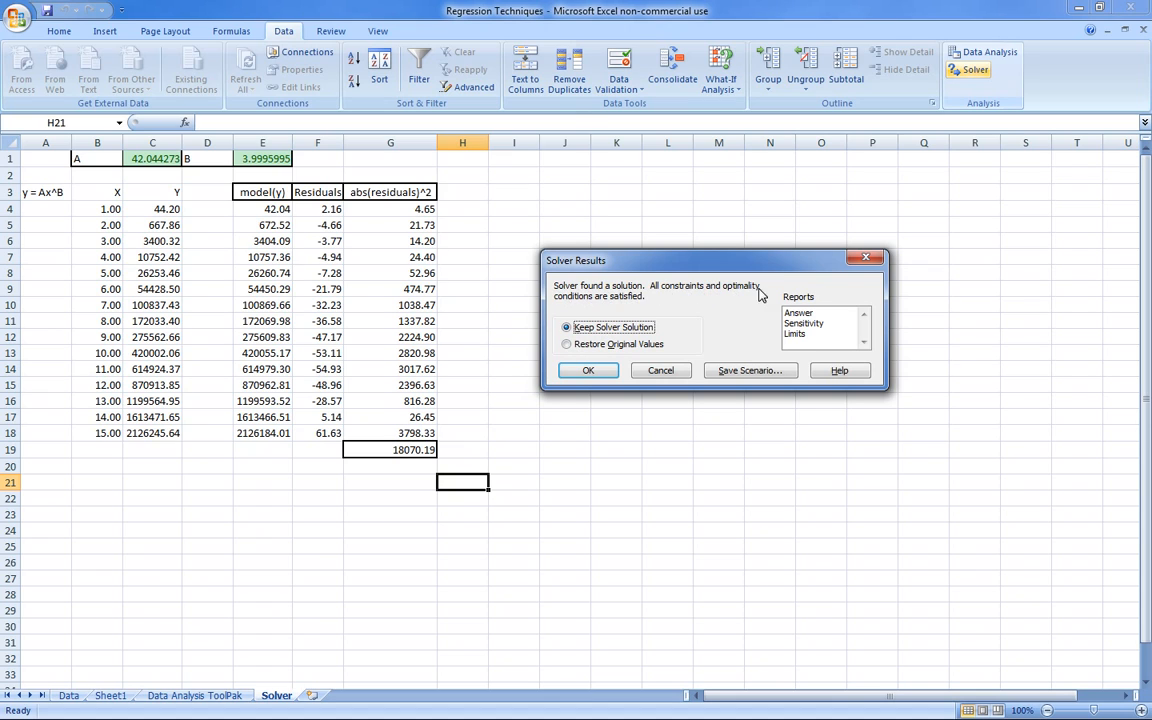
click(645, 346)
click(592, 370)
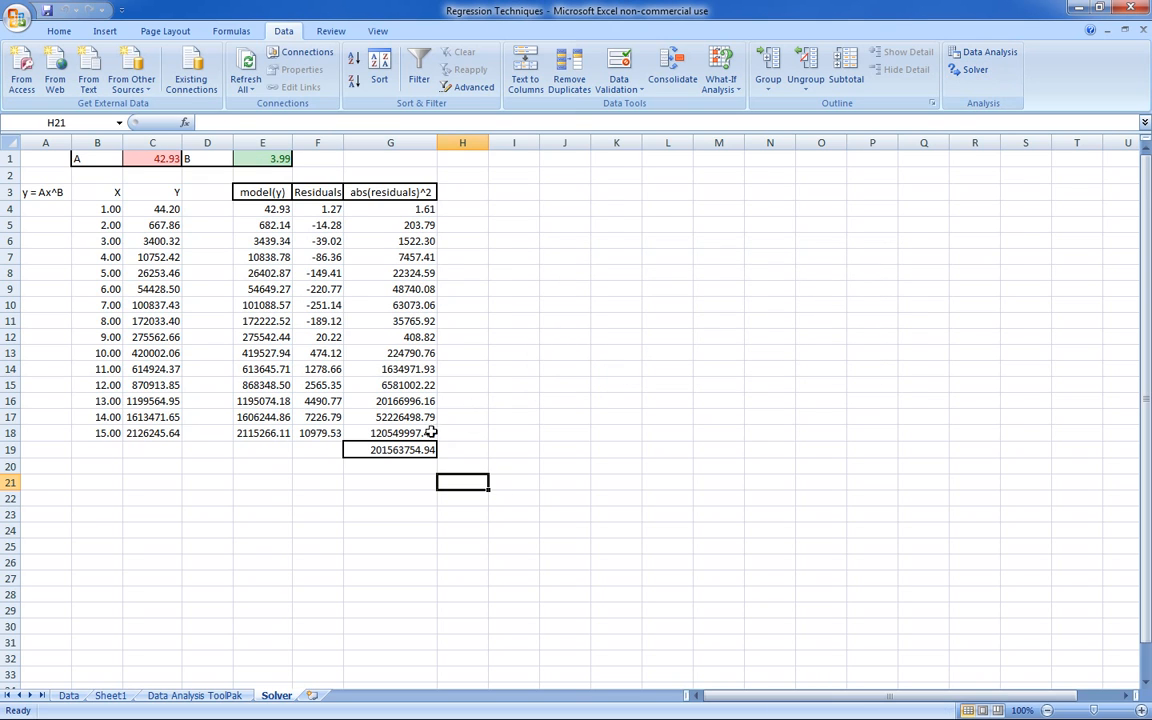
- Try to solve for a G19 value of 0 with Solver, and restore the original values
click(400, 450)
click(970, 69)
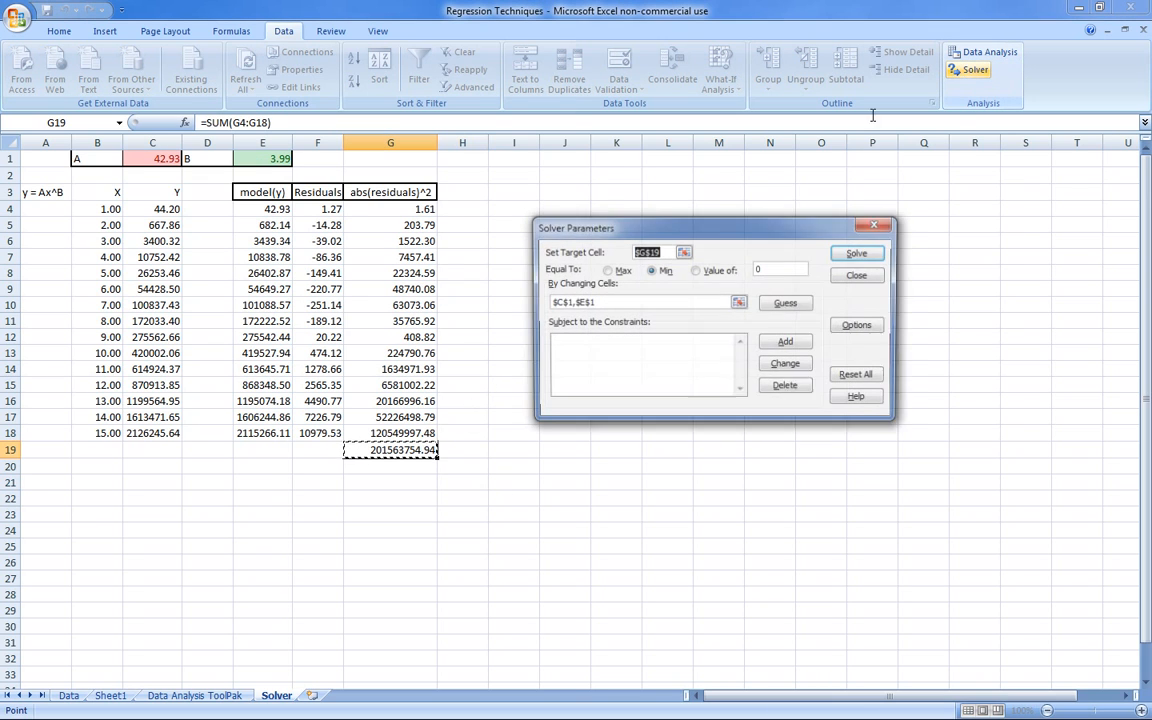
click(735, 271)
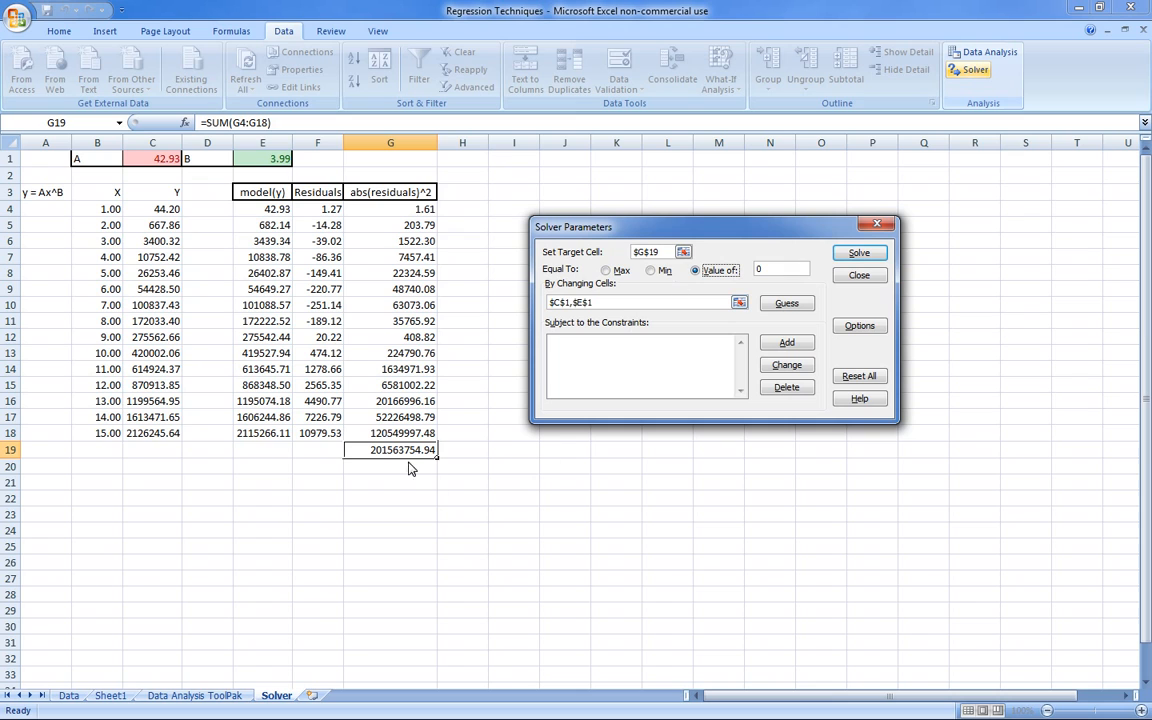
click(845, 258)
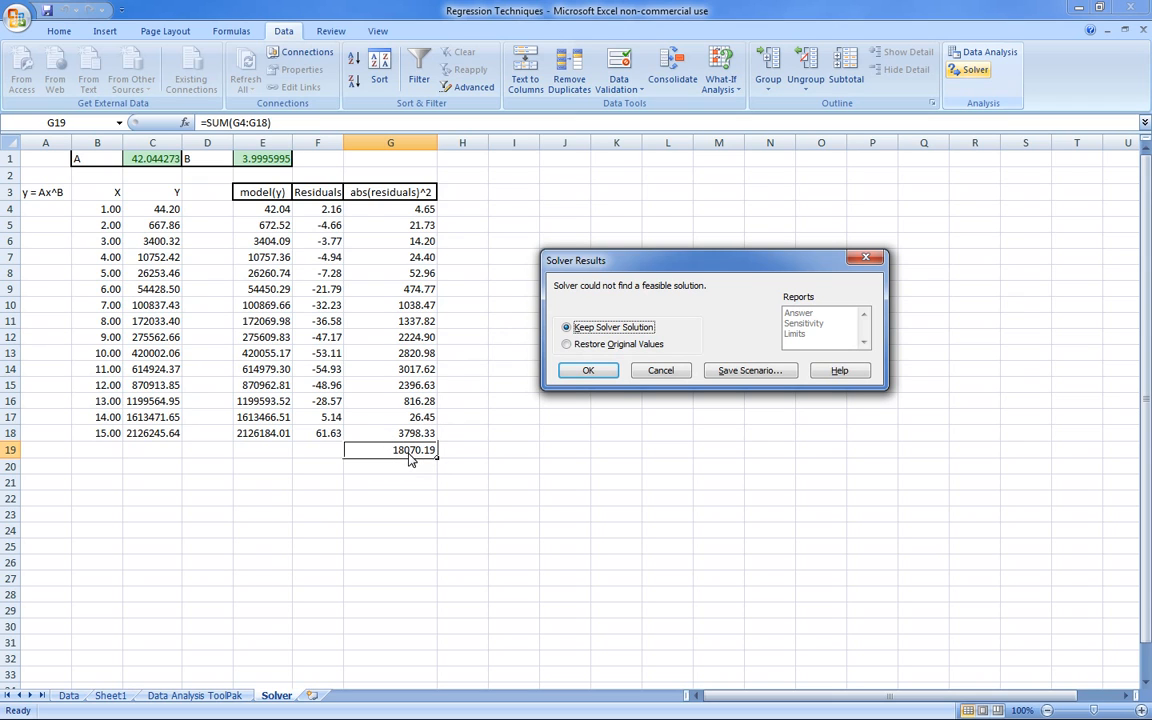
click(567, 344)
click(588, 370)
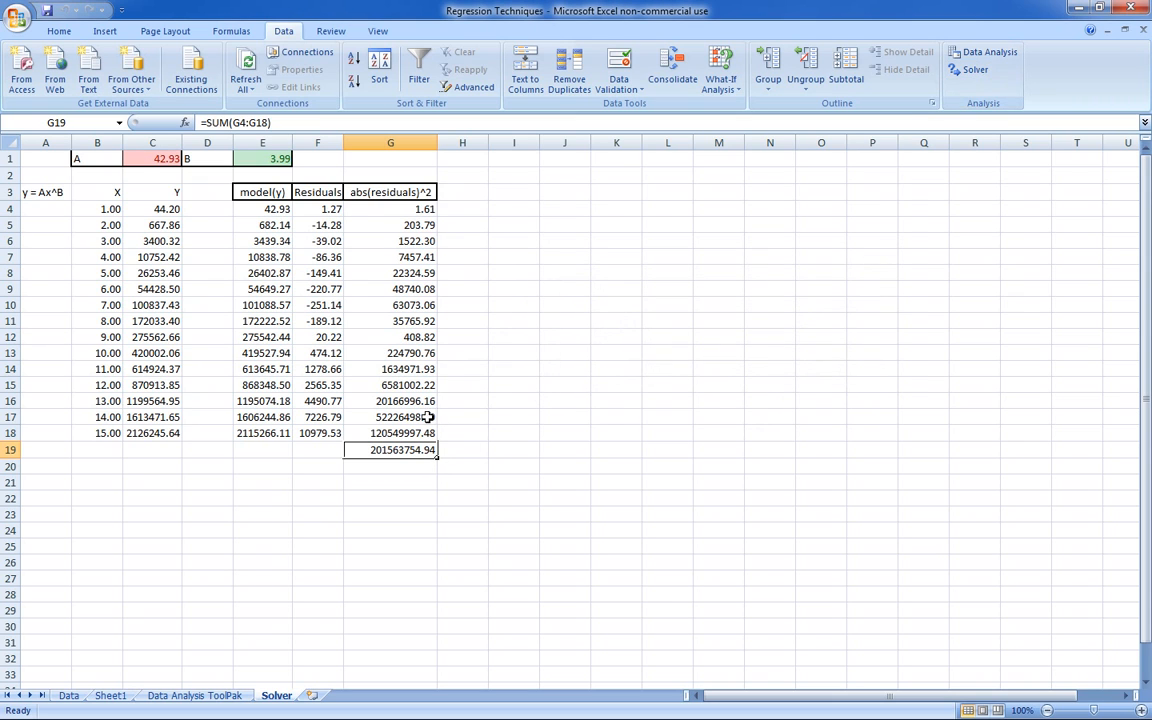
- Set Solver's objective for G19 back to Min, solve, and keep the Solver solution
click(969, 69)
click(663, 271)
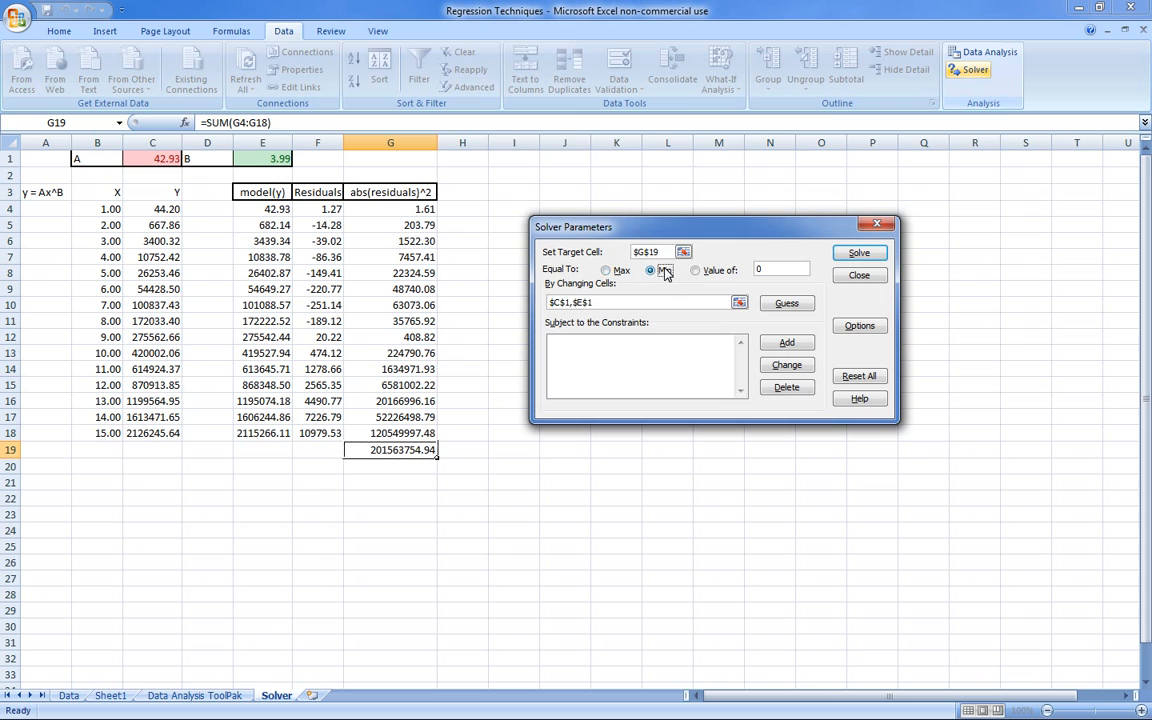
click(859, 254)
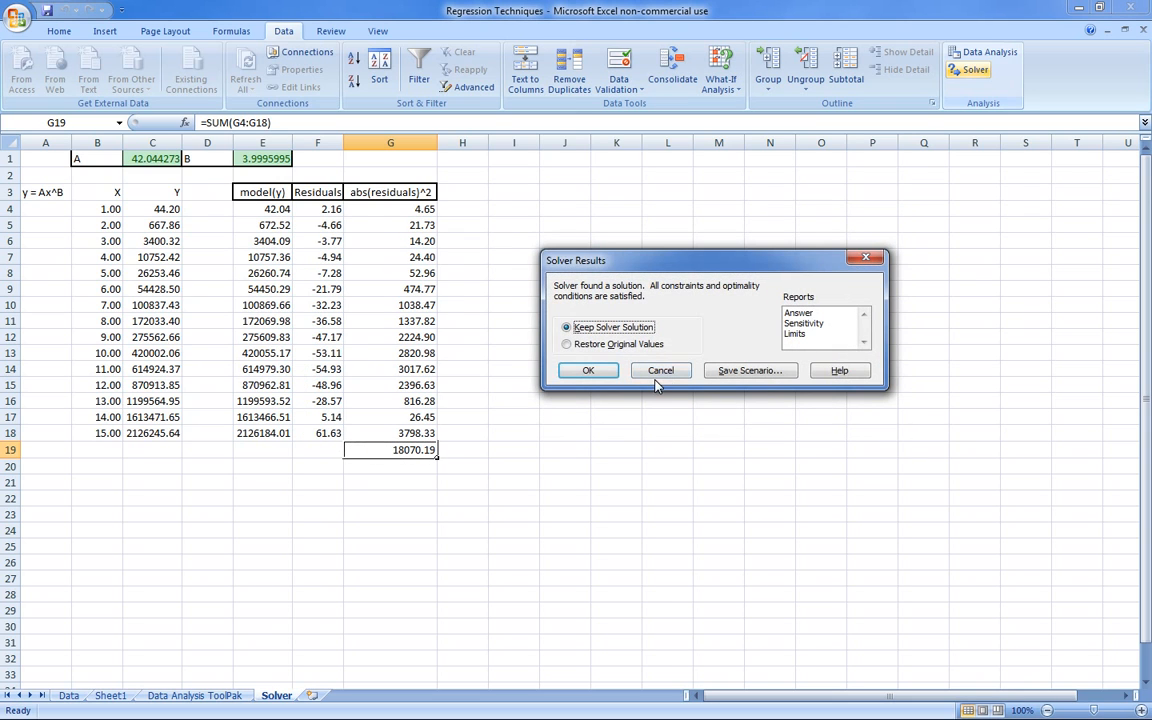
click(592, 371)
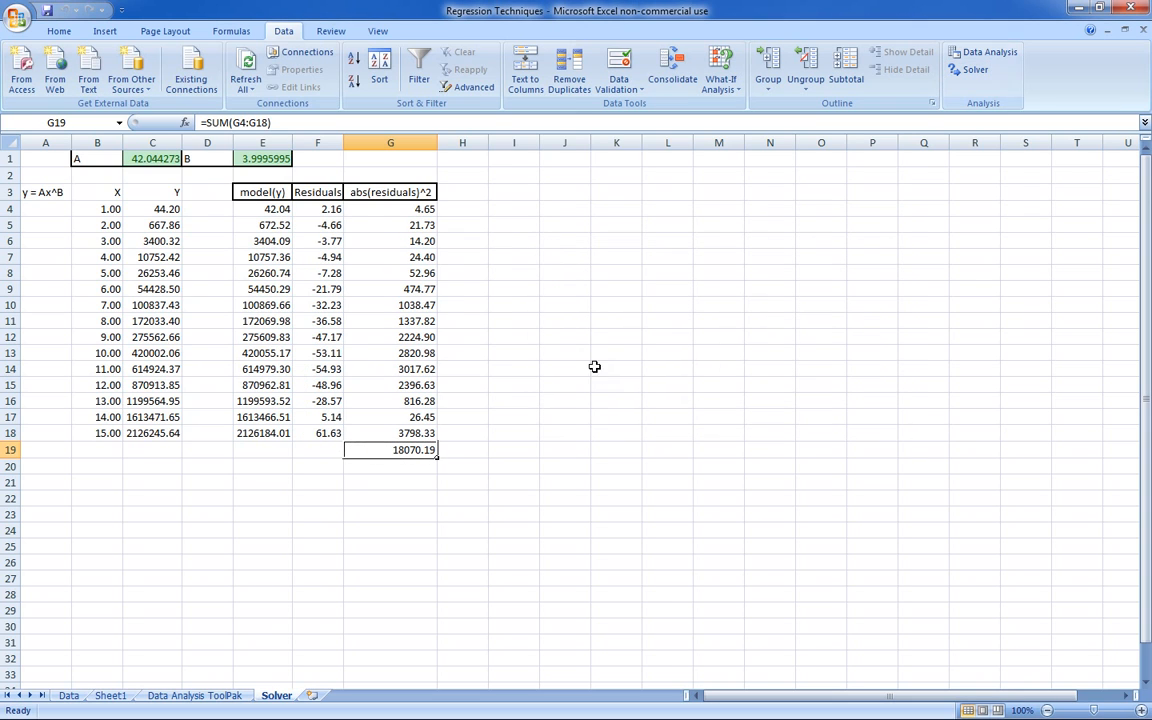
click(525, 448)
- Examine the solved A and B coefficients in C1 and E1
click(152, 159)
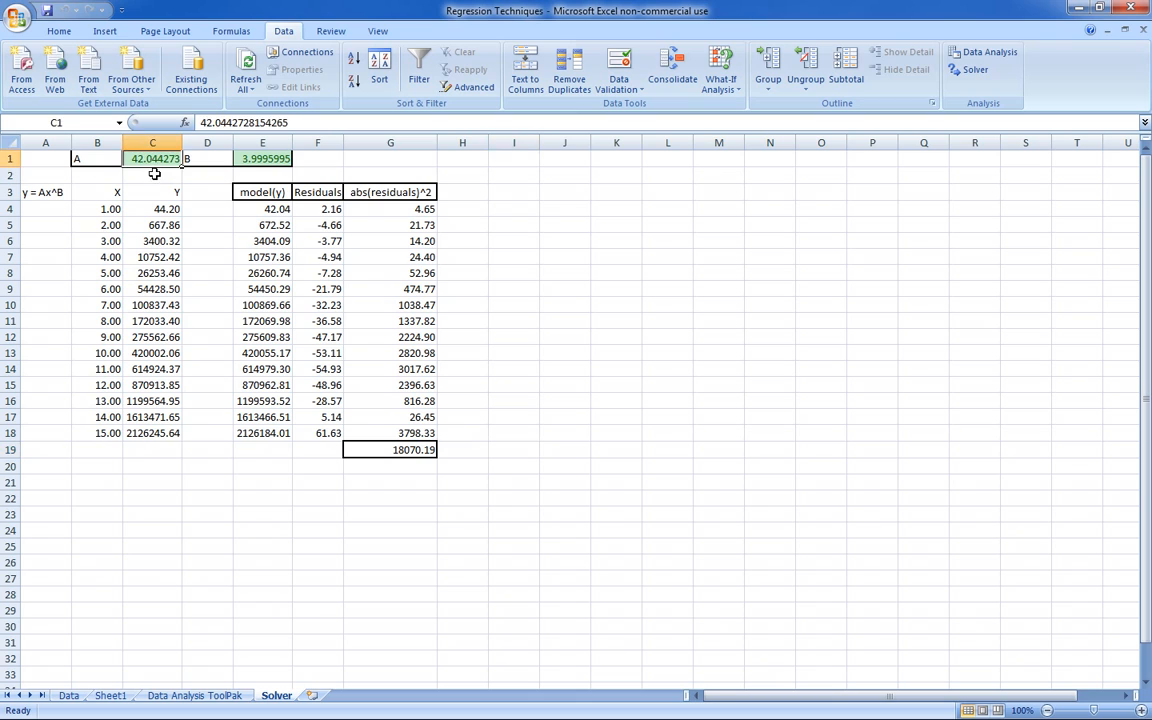
click(157, 173)
key(Right)
key(Right)
click(160, 175)
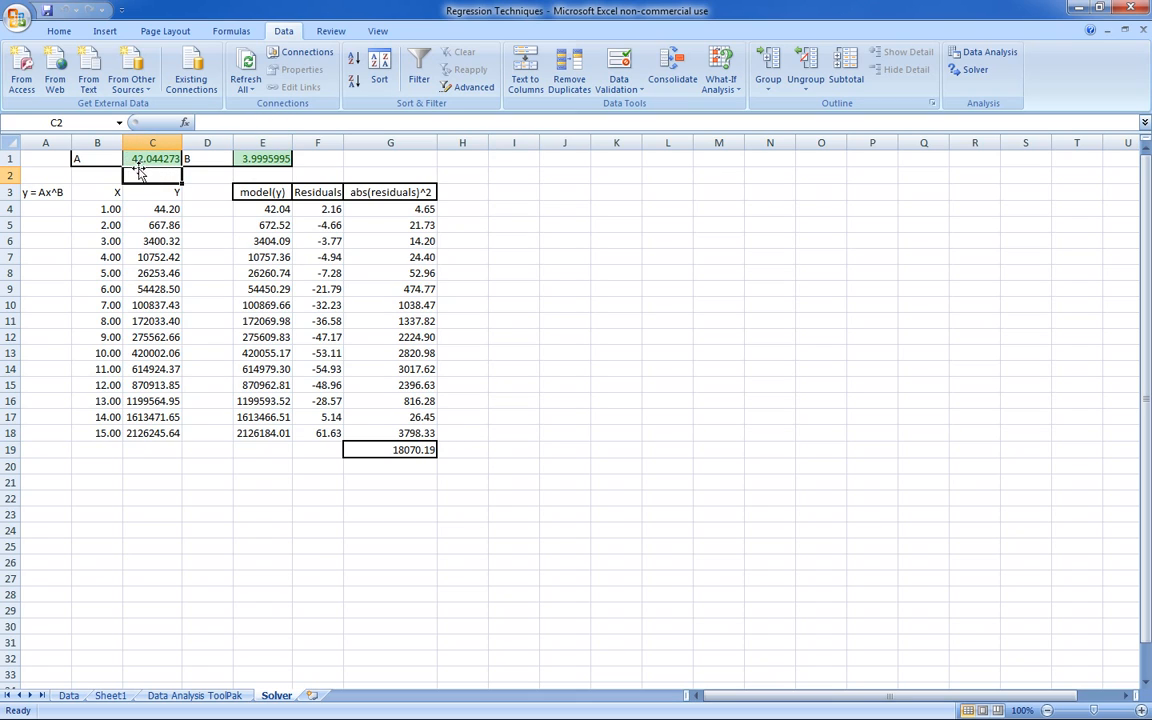
key(Right)
key(Right)
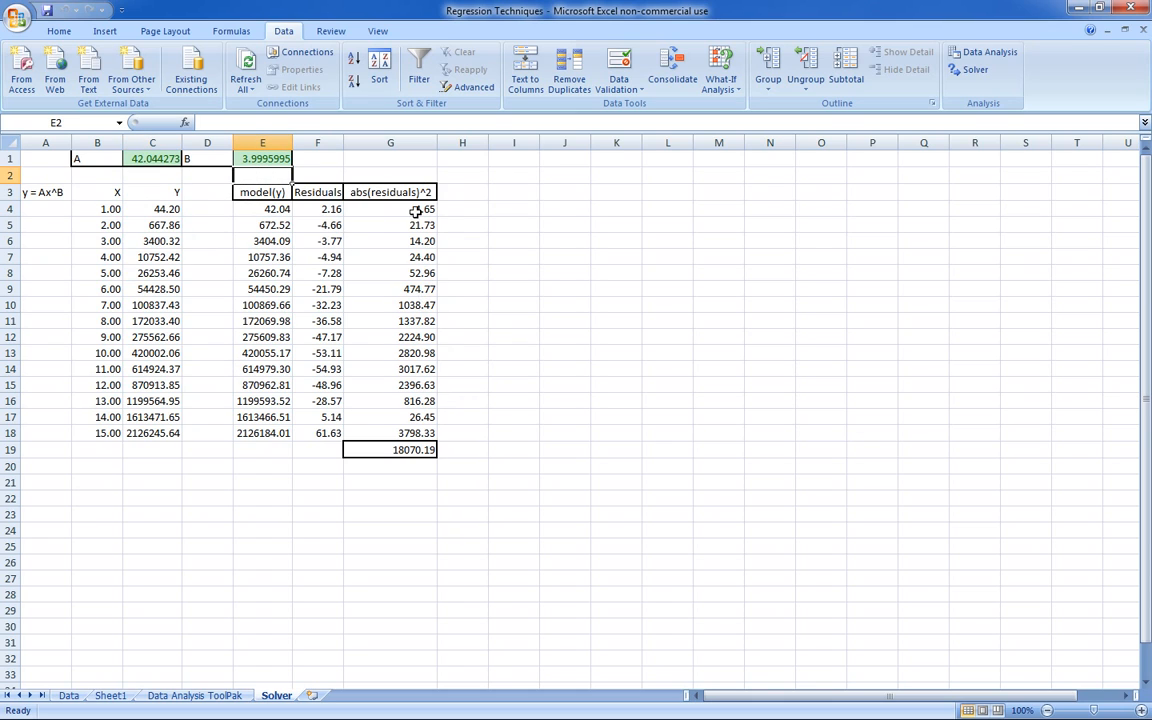
- Examine the squared residuals in G4:G18 of the solved model
drag(378, 207, 437, 434)
click(479, 327)
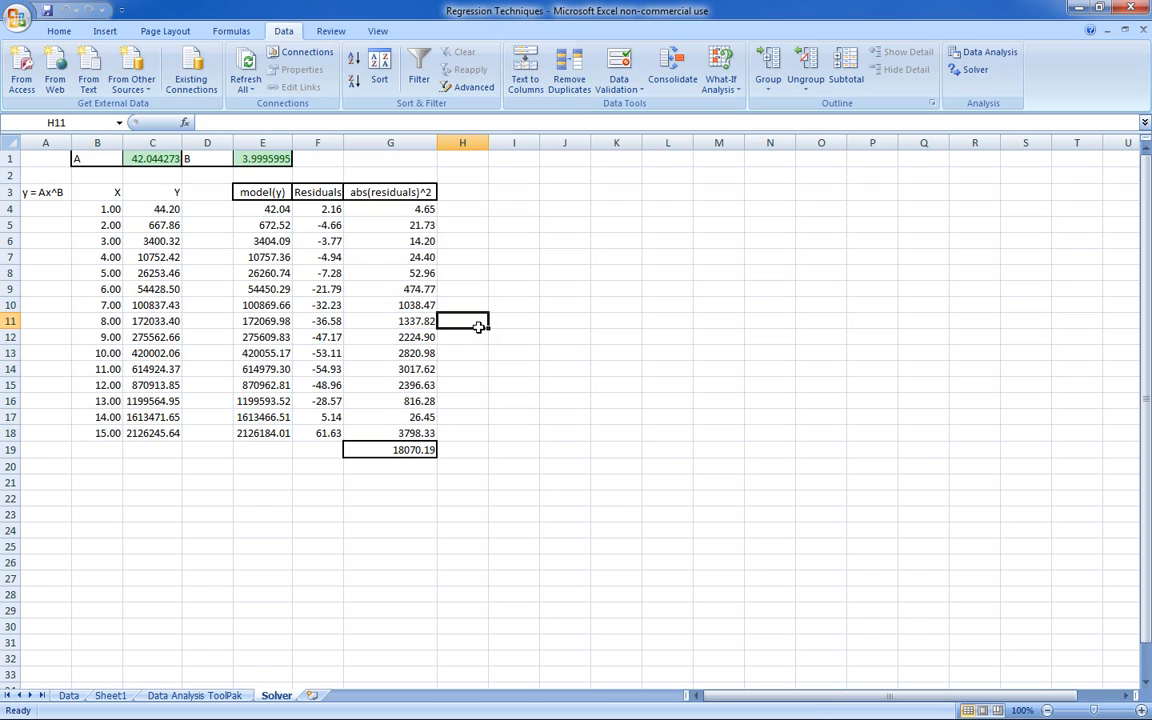
click(465, 428)
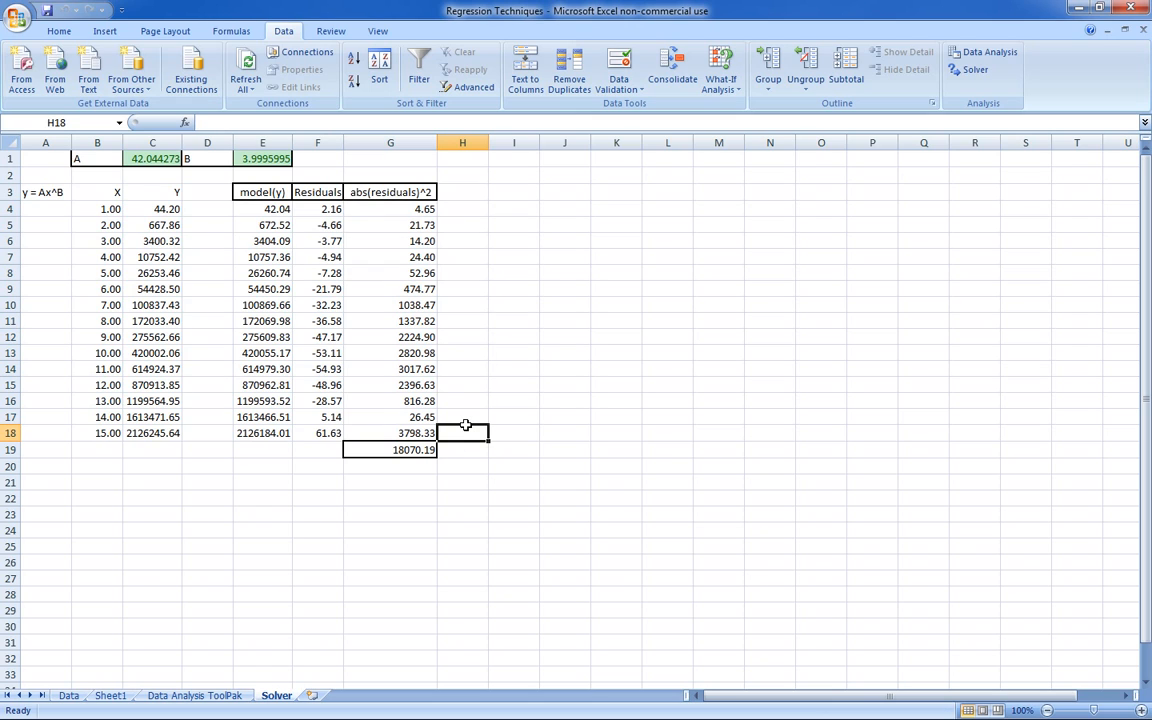
click(462, 382)
click(461, 177)
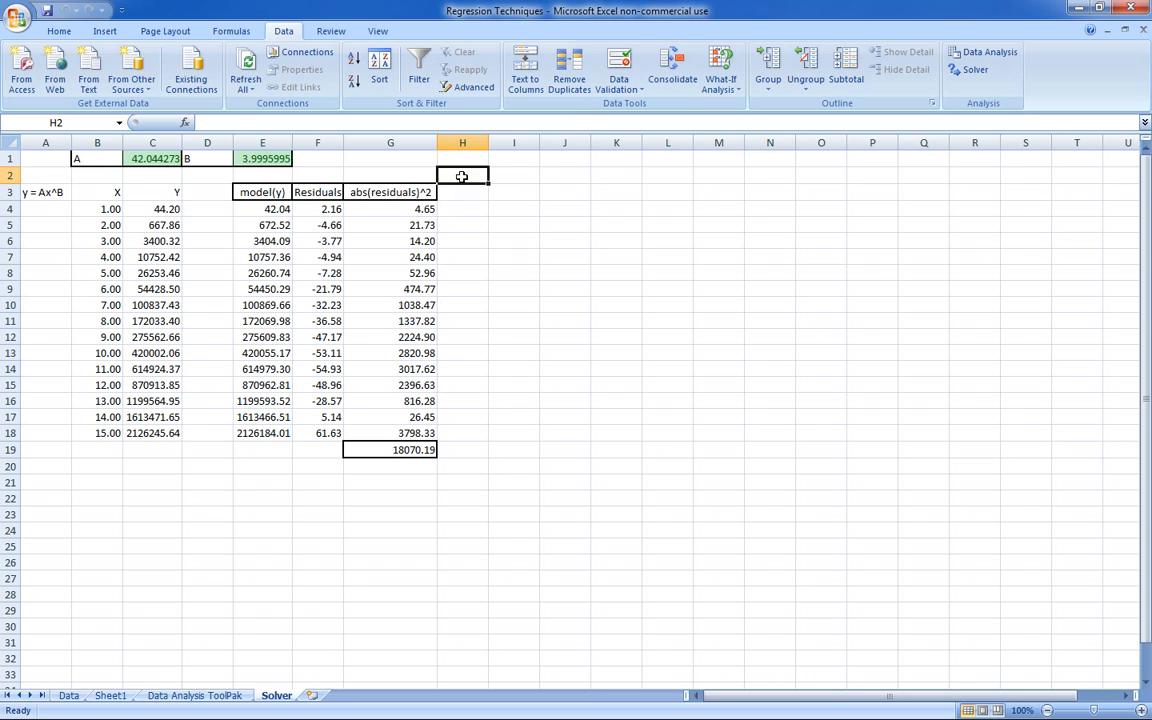
- Review the trendline chart on the Data sheet and the regression output on Sheet1, ending on the Solver sheet
click(108, 694)
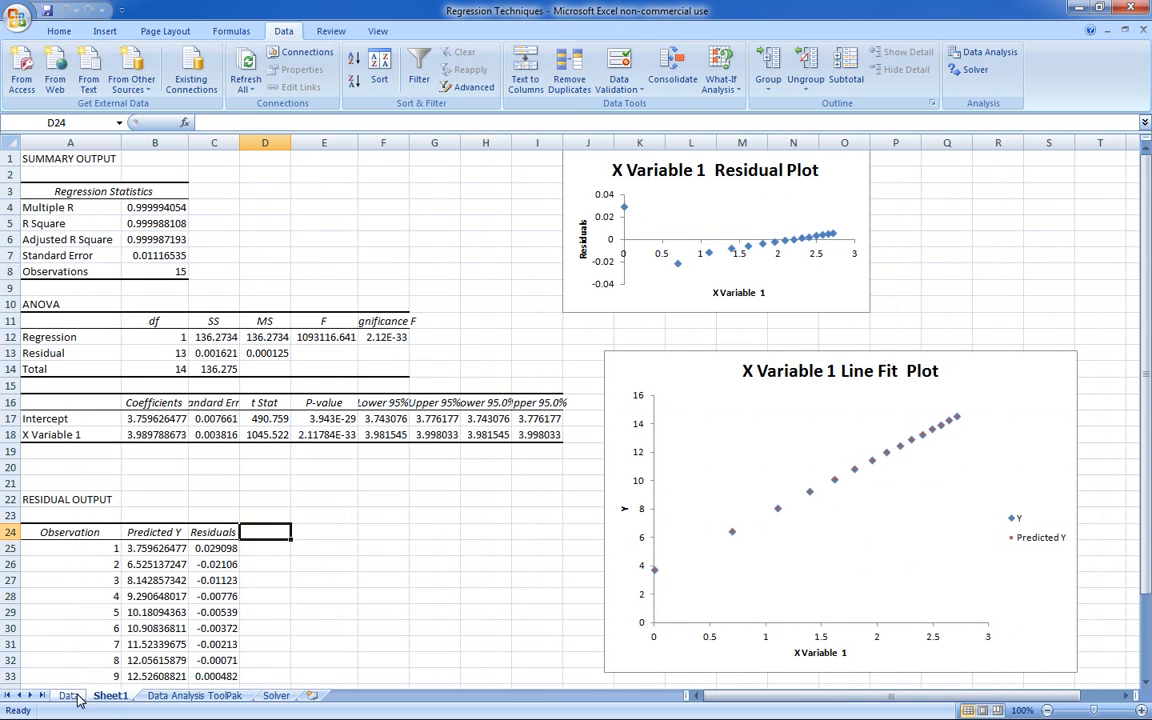
click(736, 531)
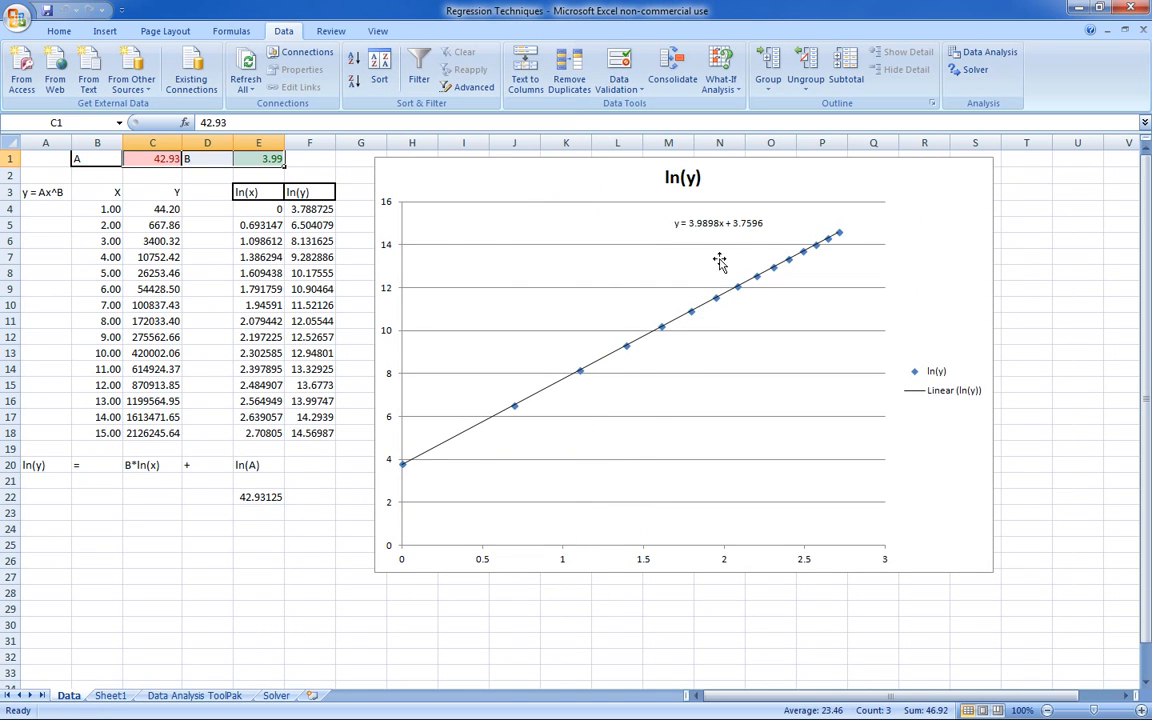
click(190, 694)
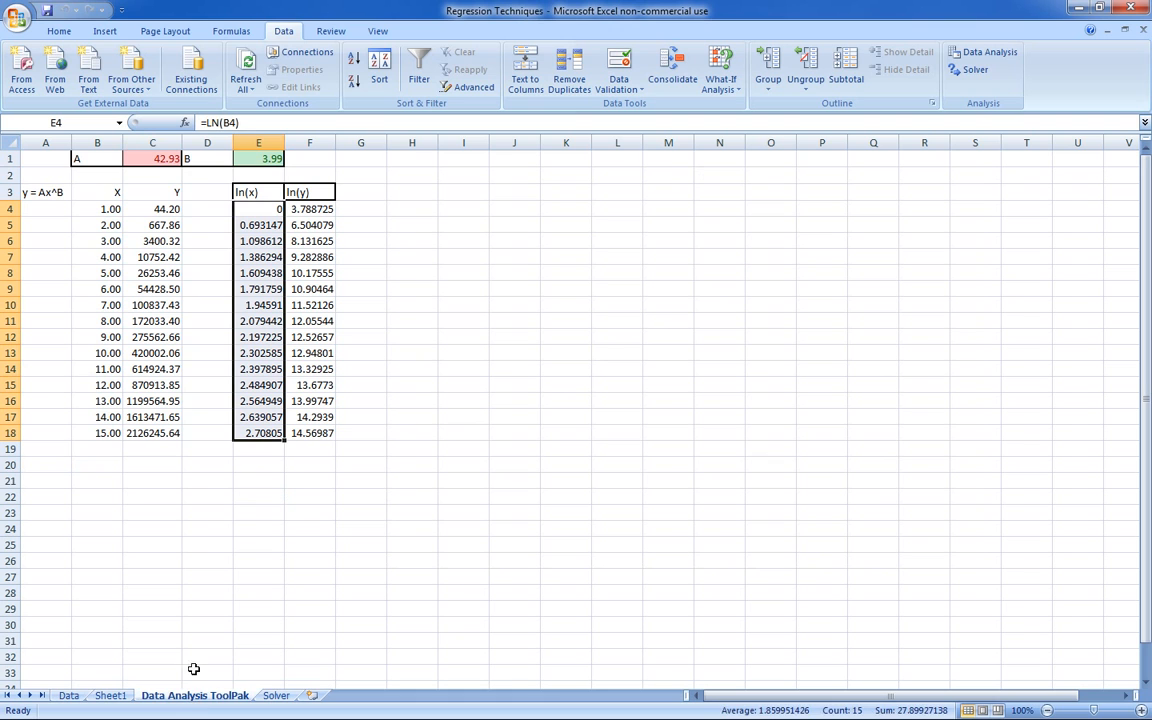
click(110, 695)
scroll(190, 417, down, 7)
scroll(311, 391, up, 7)
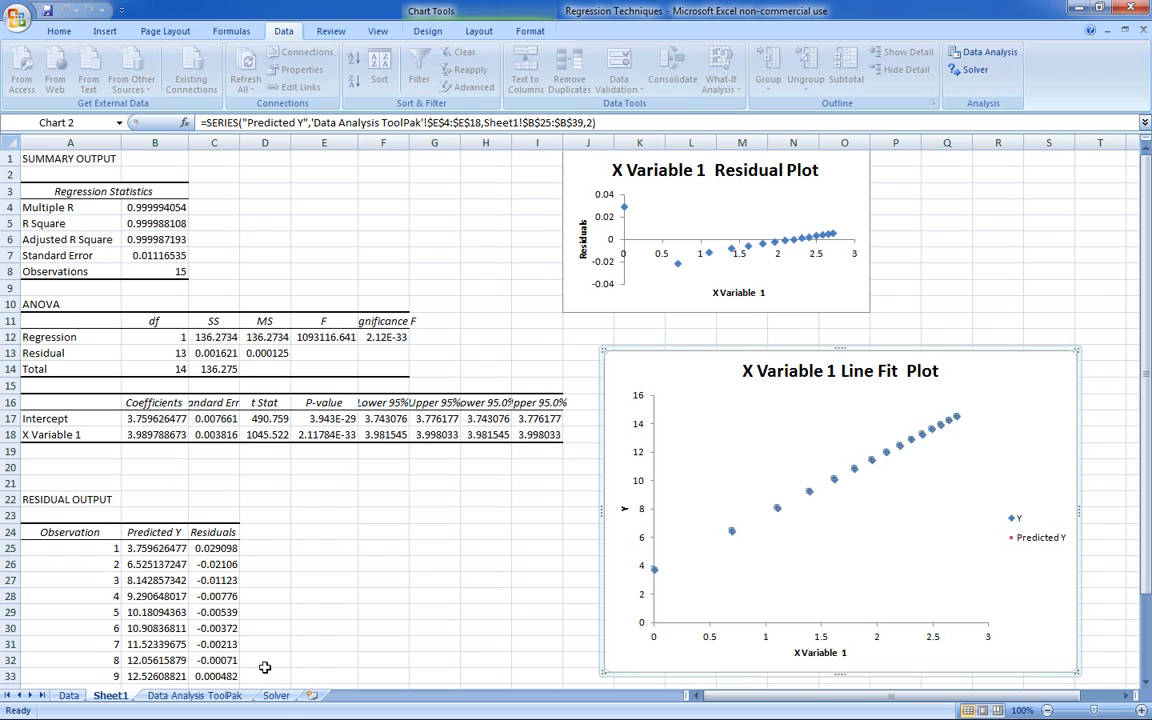
click(276, 695)
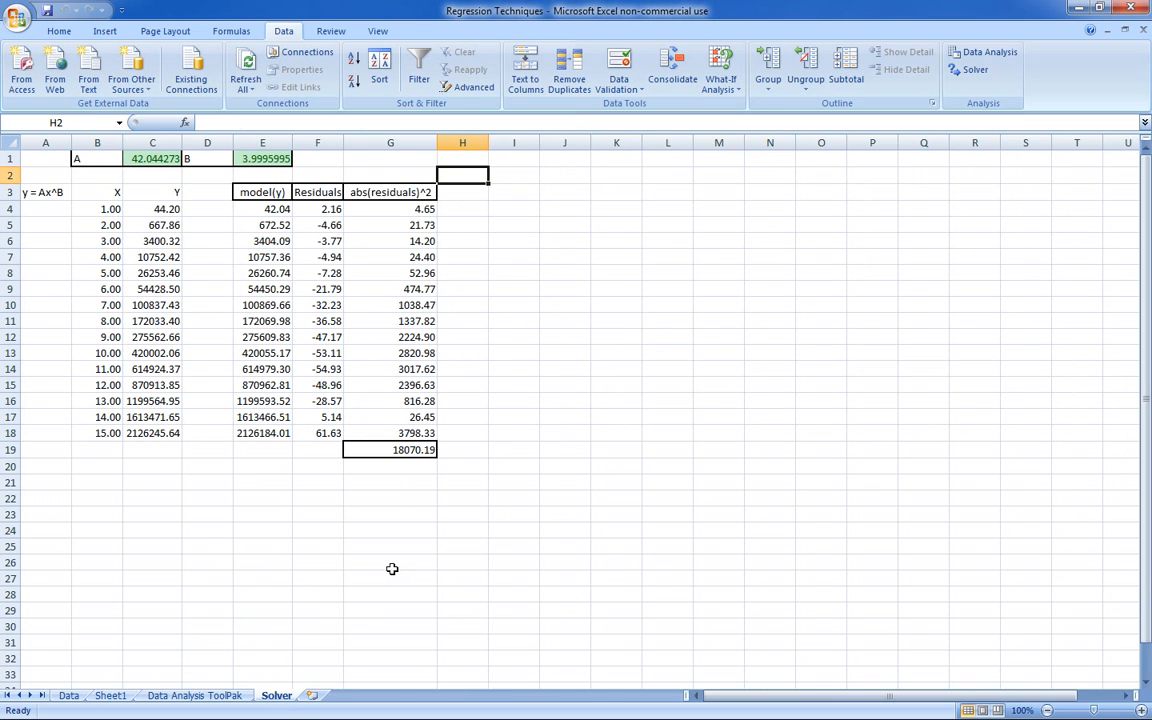